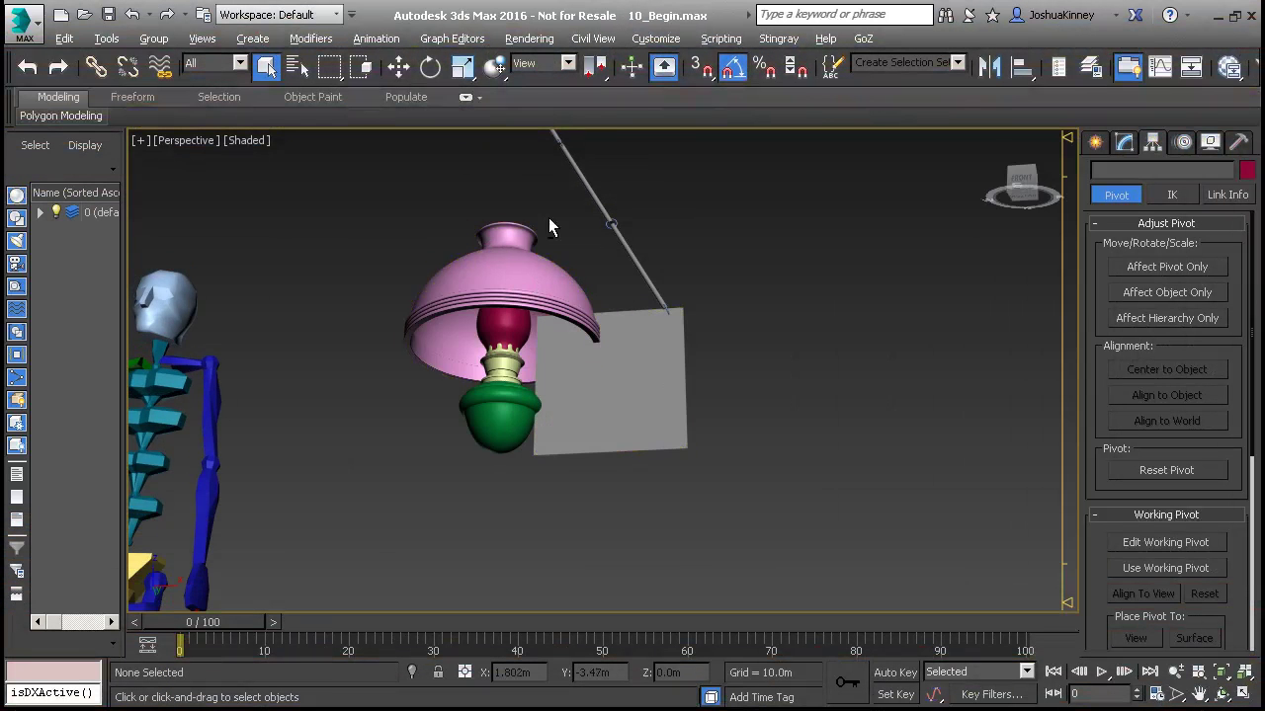
# - Select Plane001, turn on Edged Faces, and change its Length Segs from 5 to 4
pyautogui.keyDown('alt'); pyautogui.moveTo(531, 220); pyautogui.dragTo(553, 262, button='middle'); pyautogui.keyUp('alt')
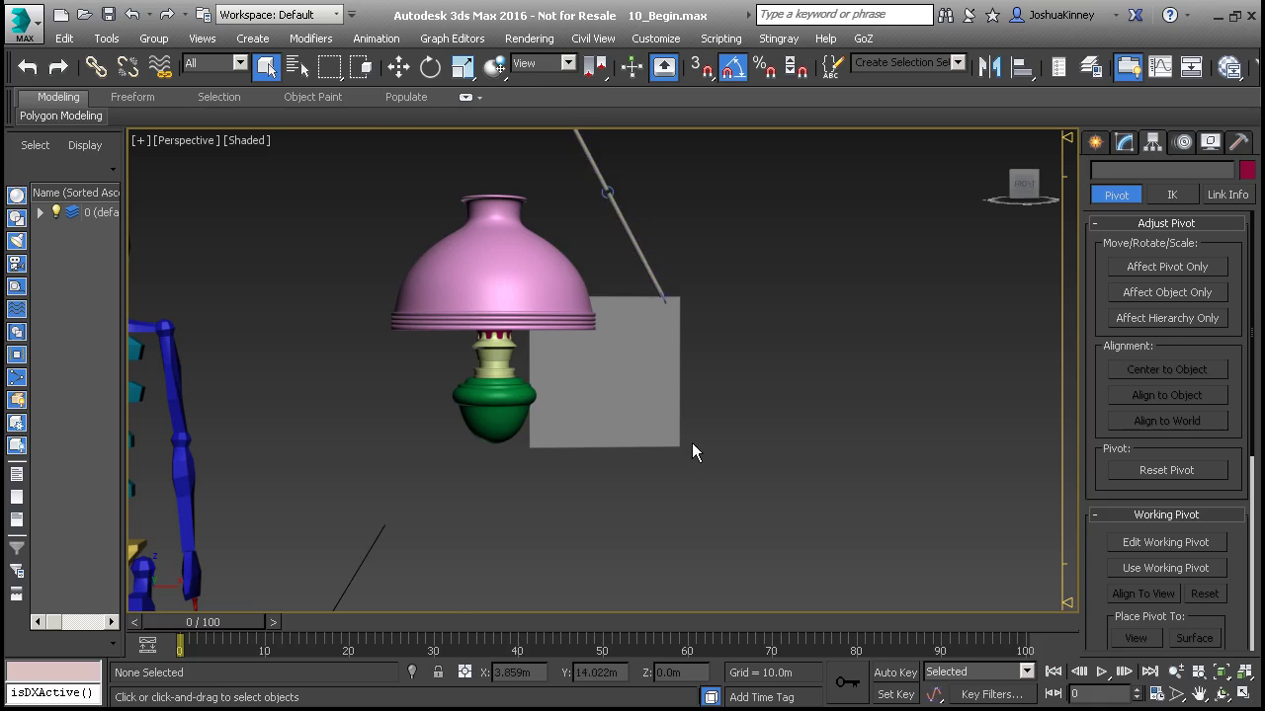
pyautogui.keyDown('alt'); pyautogui.moveTo(663, 412); pyautogui.dragTo(624, 376, button='middle'); pyautogui.keyUp('alt')
pyautogui.scroll(2, 624, 380)
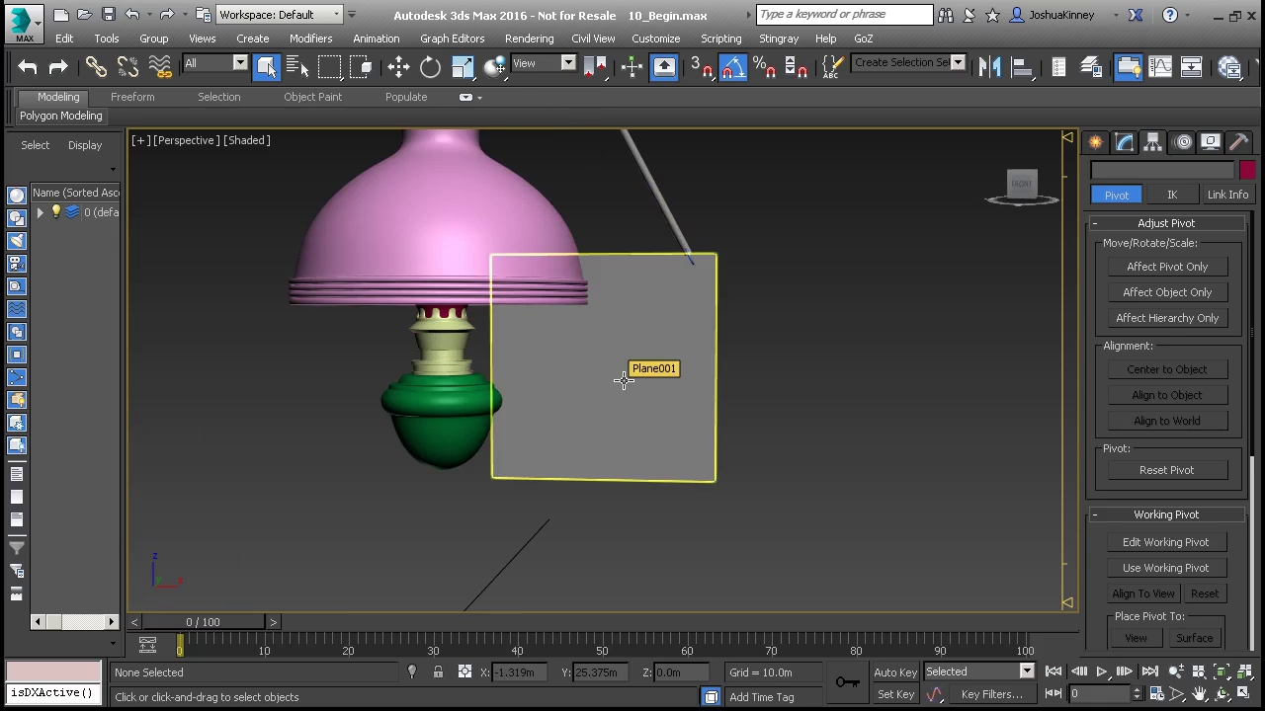
pyautogui.click(625, 375)
pyautogui.press('F4')
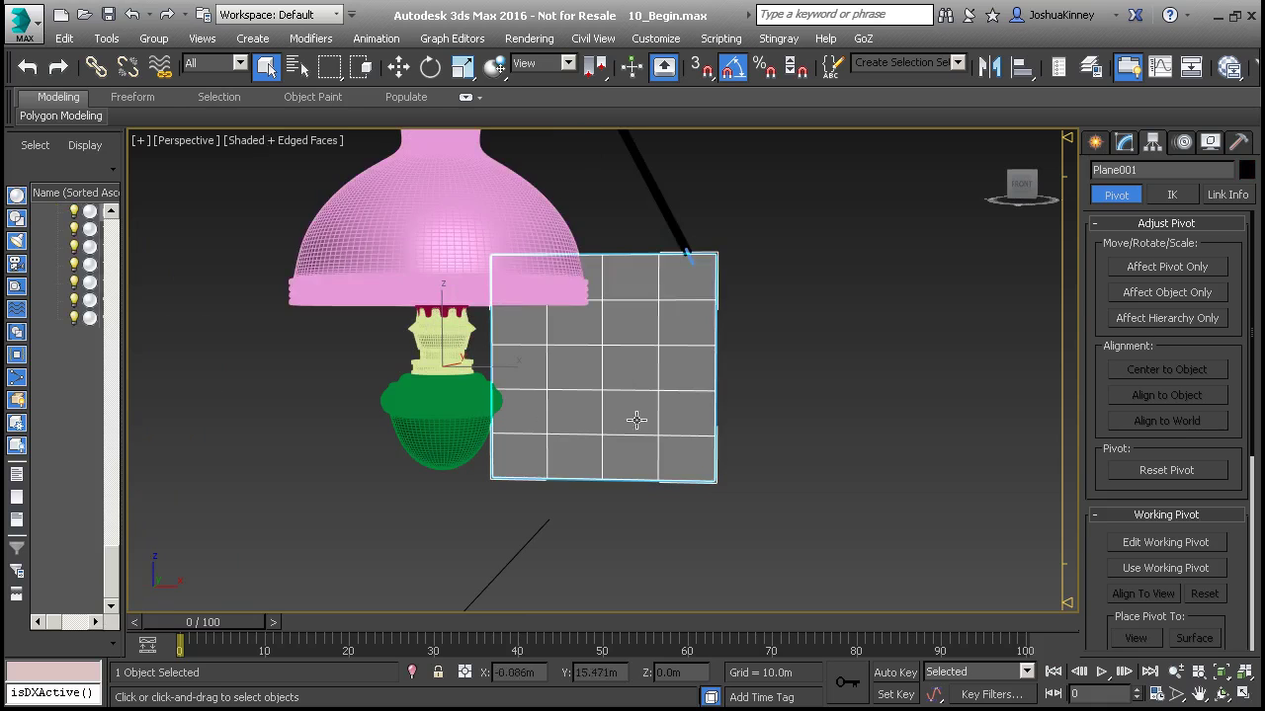
pyautogui.moveTo(564, 379)
pyautogui.keyDown('alt'); pyautogui.mouseDown(button='middle')
pyautogui.moveTo(592, 349)
pyautogui.moveTo(578, 356)
pyautogui.mouseUp(button='middle'); pyautogui.keyUp('alt')
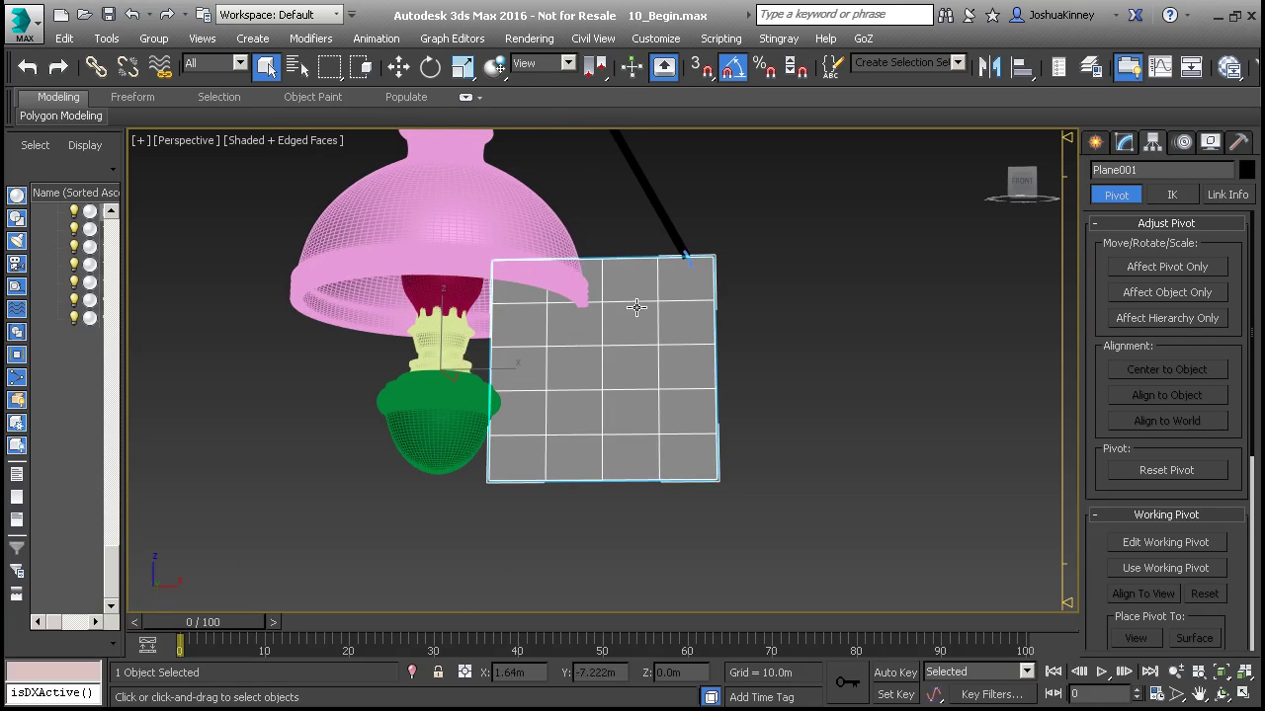
pyautogui.click(1125, 145)
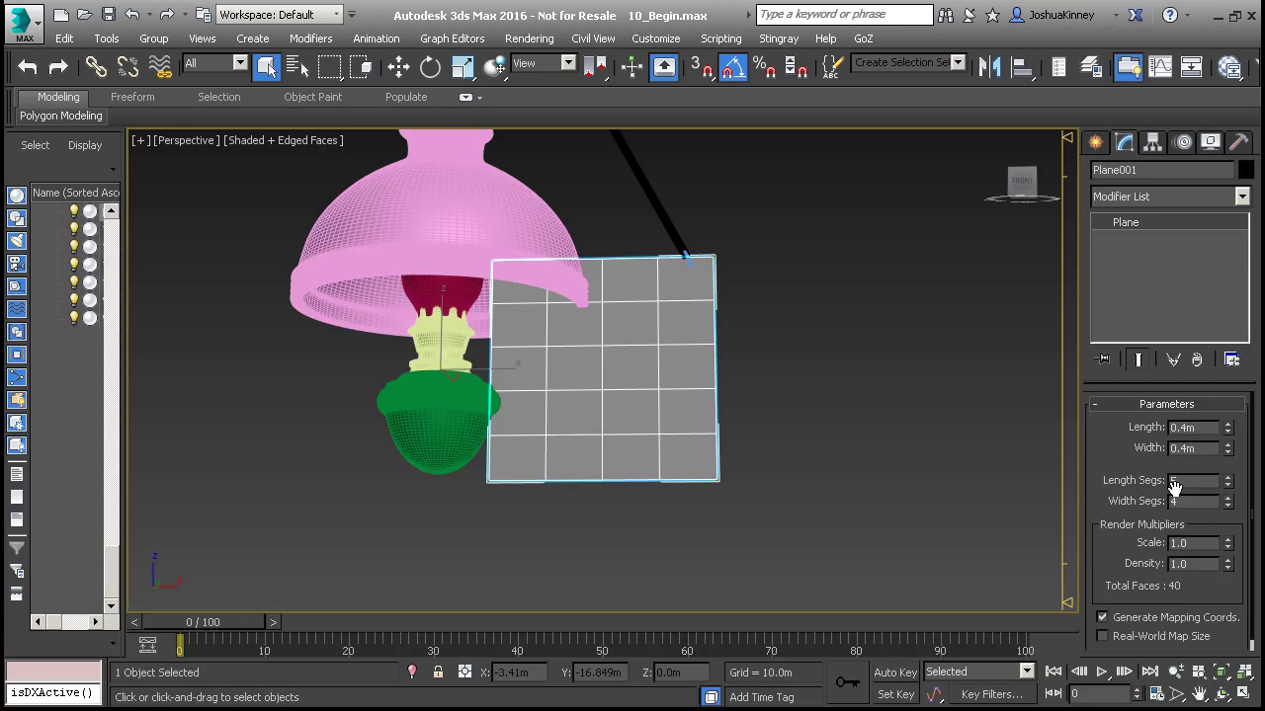
pyautogui.click(1228, 484)
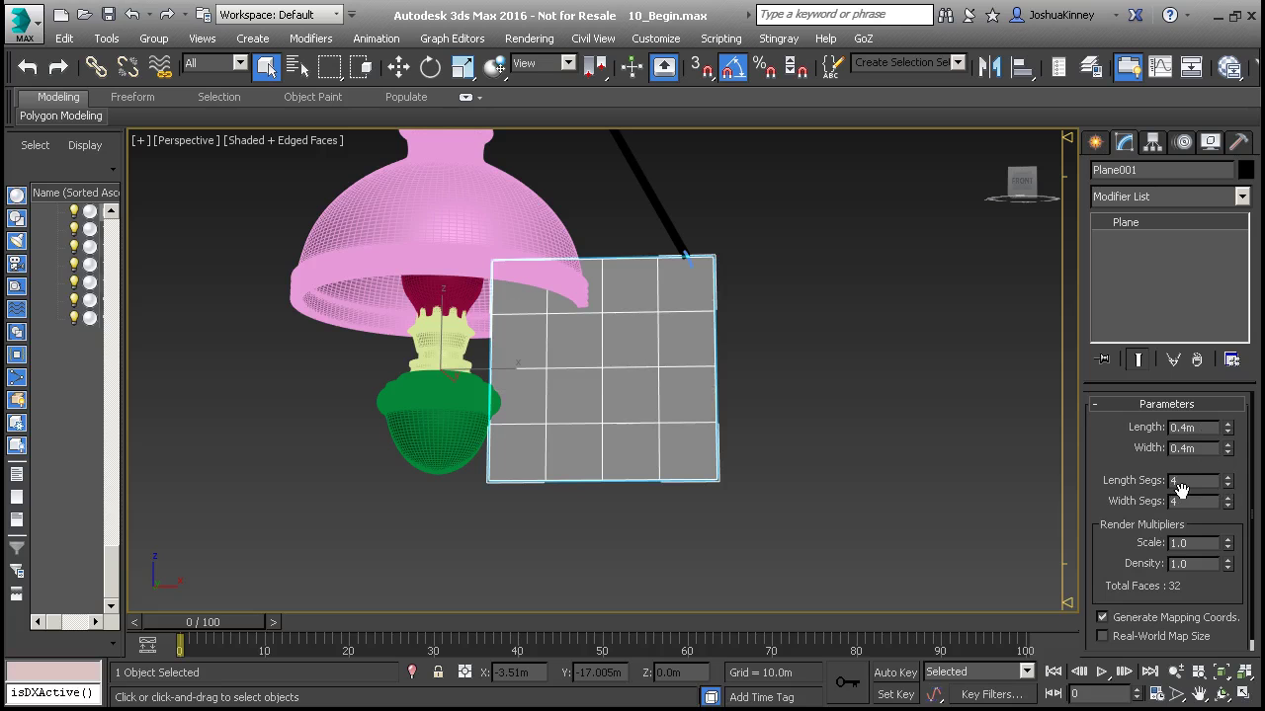
pyautogui.scroll(1, 672, 358)
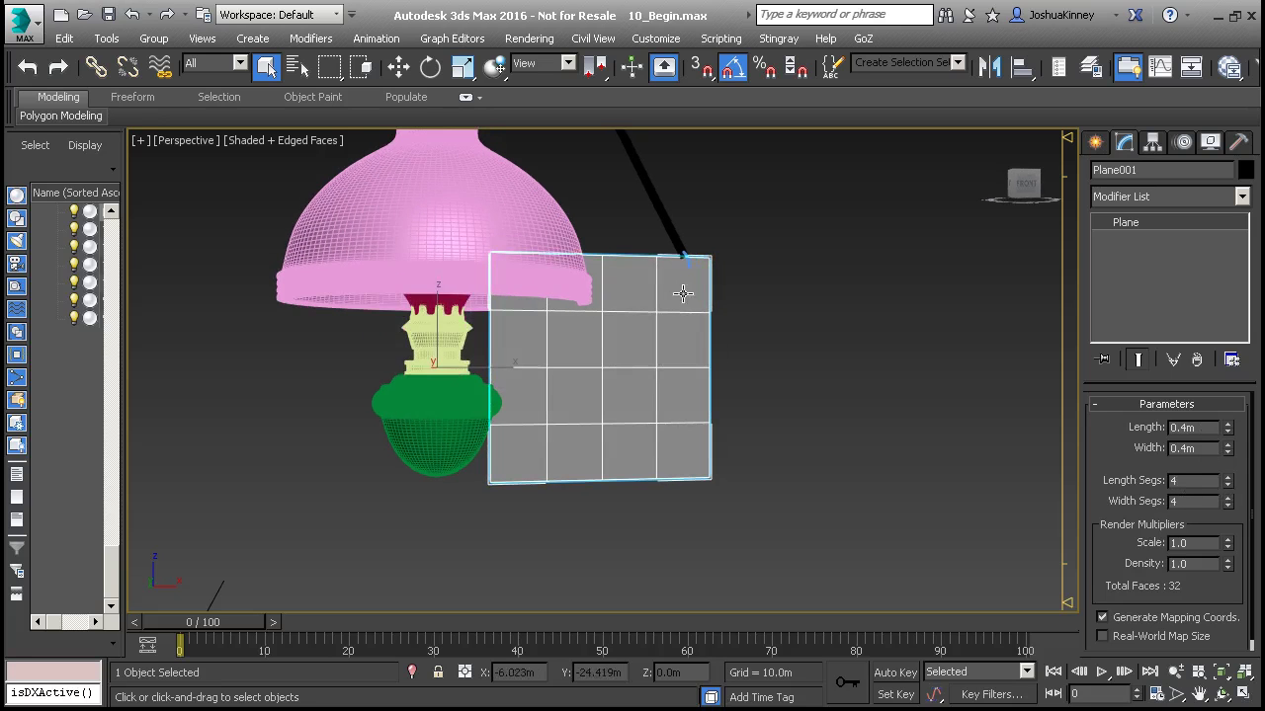
pyautogui.keyDown('alt'); pyautogui.moveTo(685, 403); pyautogui.dragTo(655, 415, button='middle'); pyautogui.keyUp('alt')
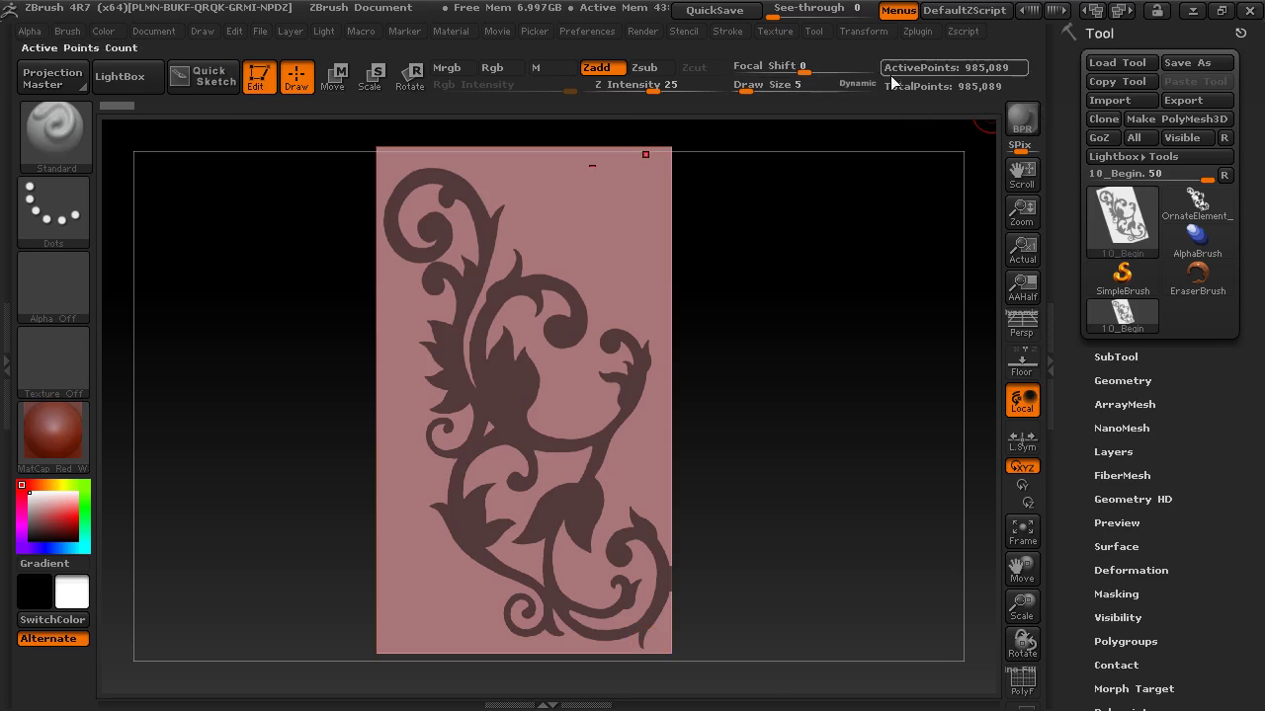
# - Run Update all paths in ZBrush's GoZ preferences
pyautogui.click(589, 32)
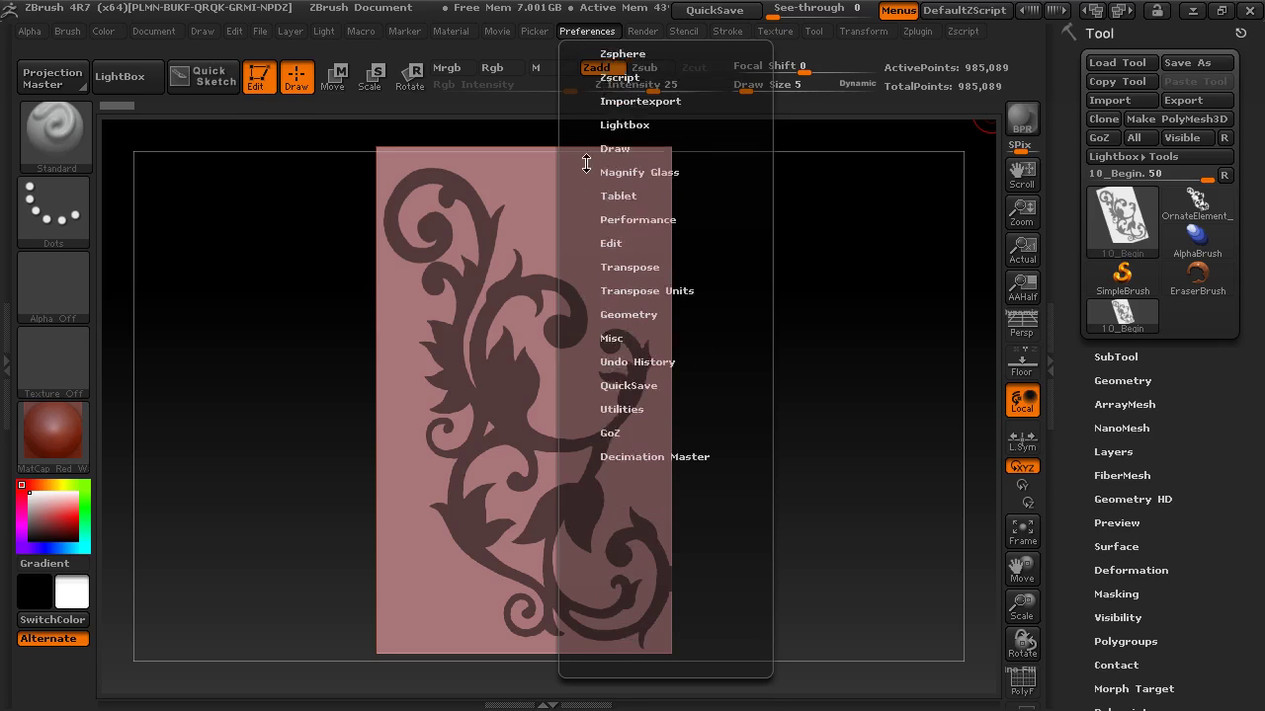
pyautogui.click(612, 402)
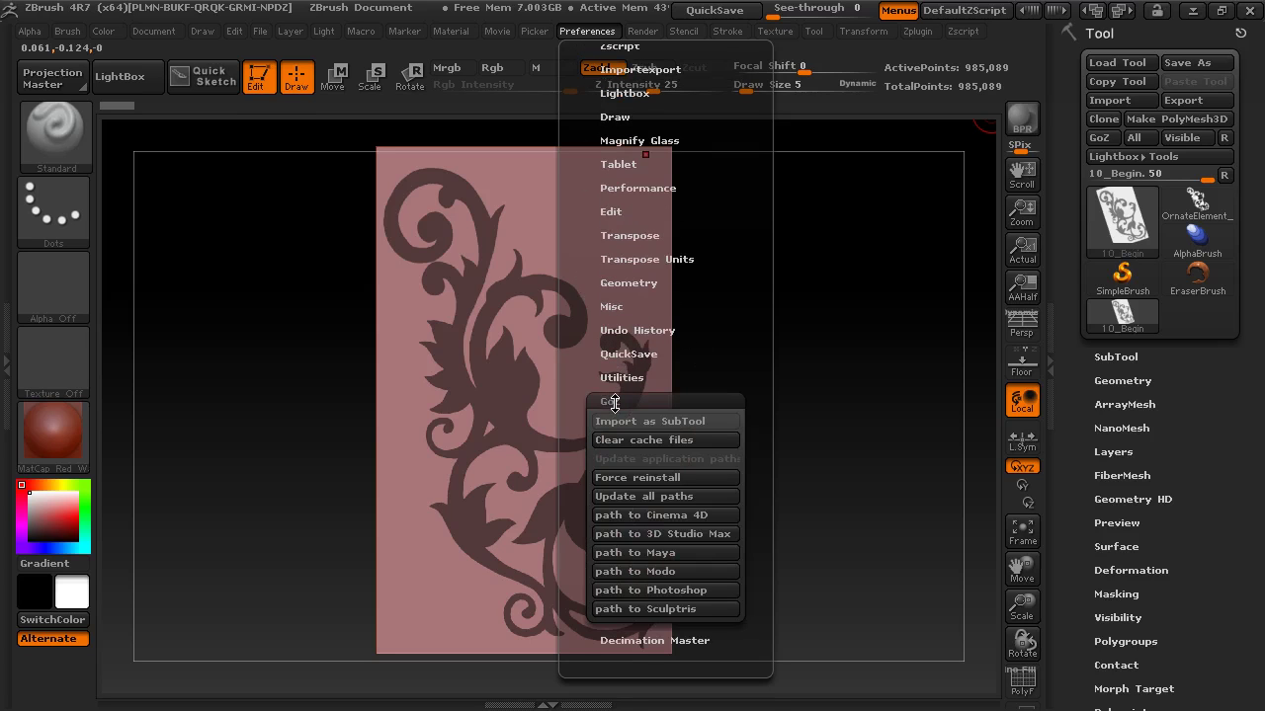
pyautogui.click(680, 496)
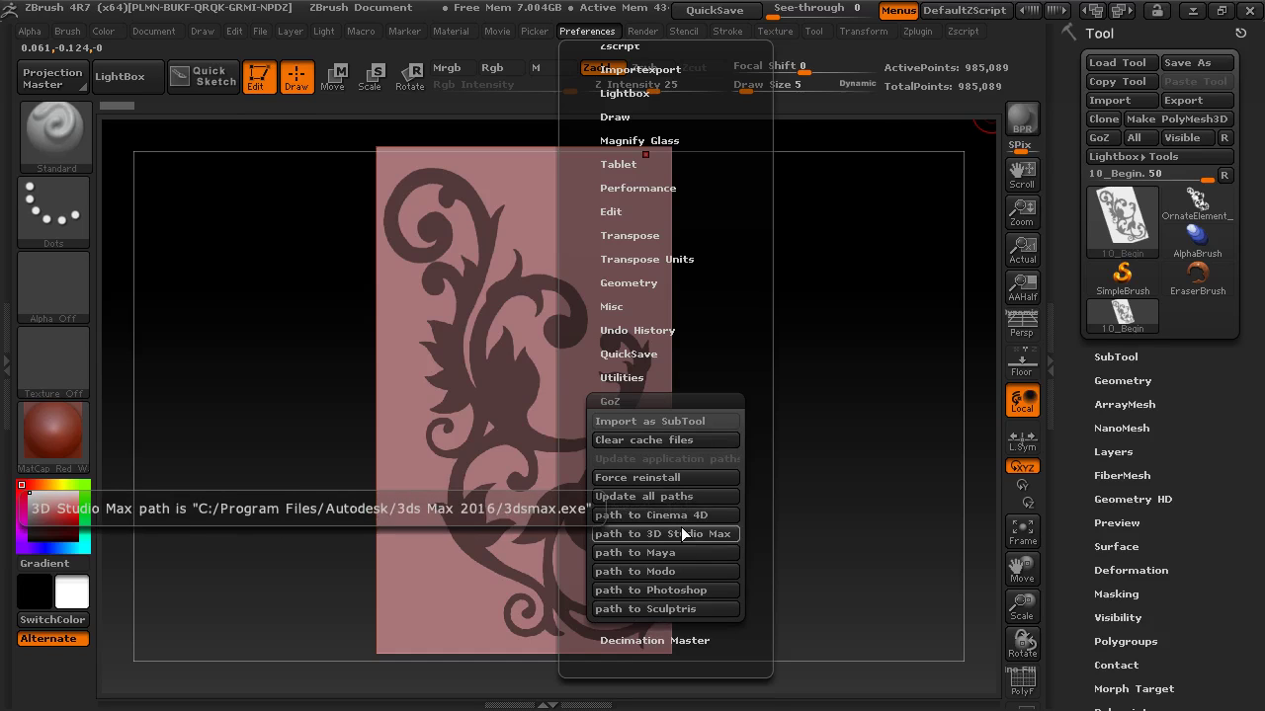
# - Hide ZBrush and send the 4 by 4 plane from 3ds Max with GoZ Edit in ZBrush
pyautogui.click(1192, 22)
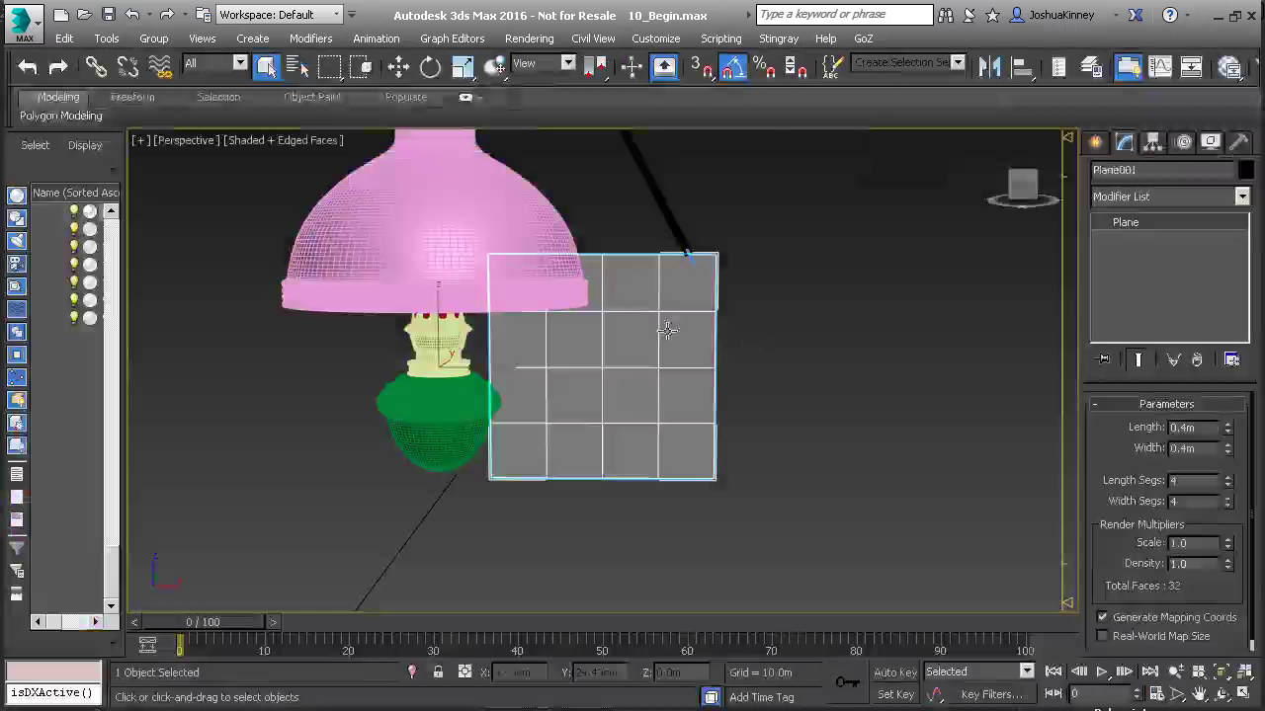
pyautogui.click(865, 39)
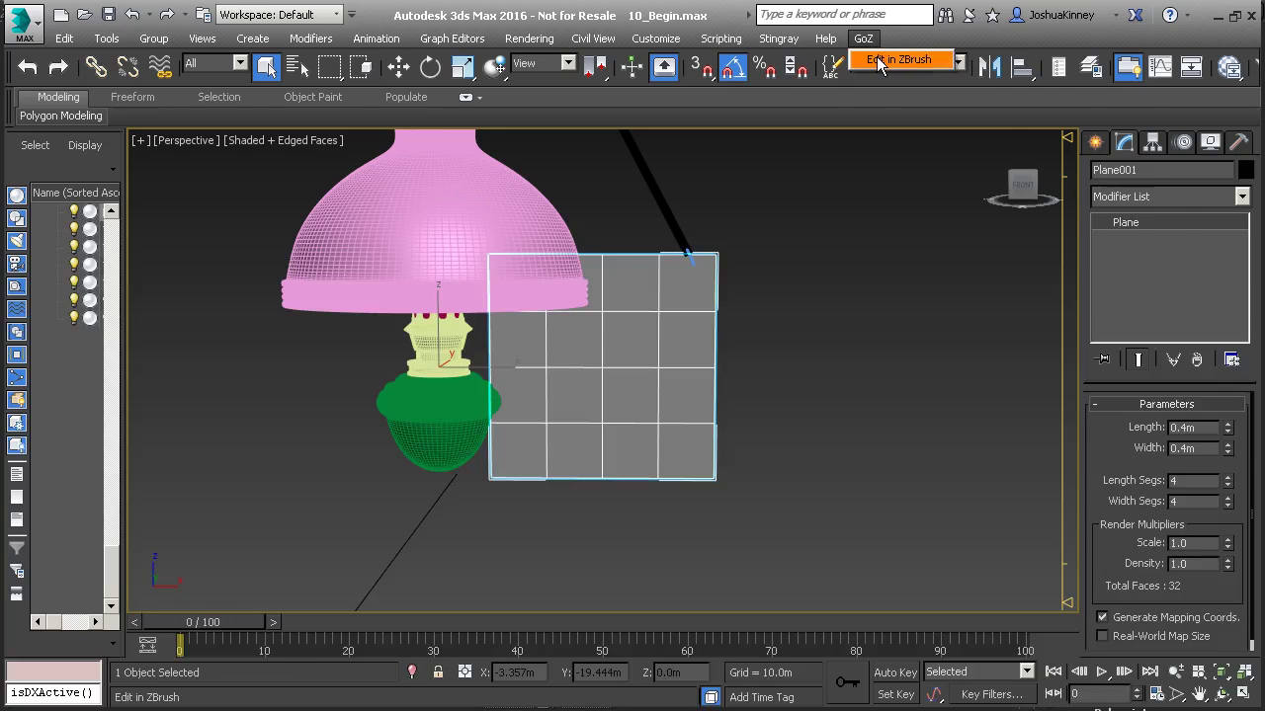
pyautogui.click(899, 60)
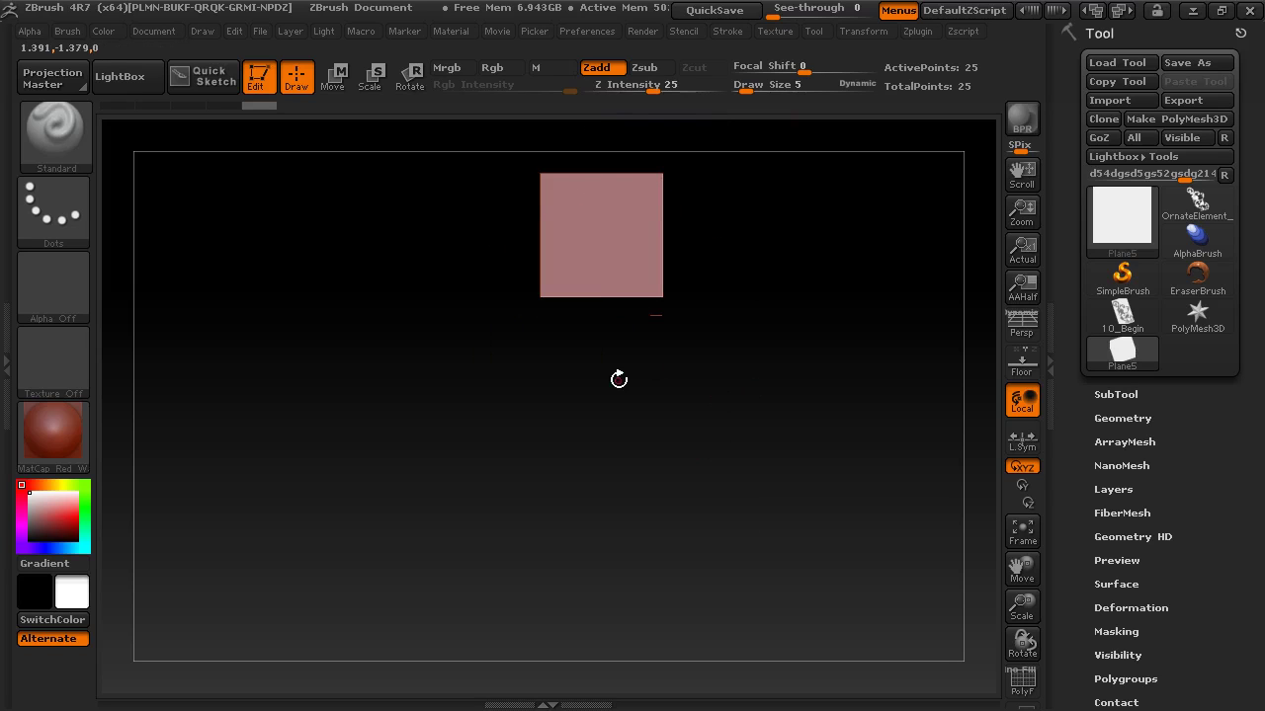
# - Start a new document without saving, draw the plane in Edit mode, then clear the canvas with Ctrl+N
pyautogui.click(153, 31)
pyautogui.click(237, 273)
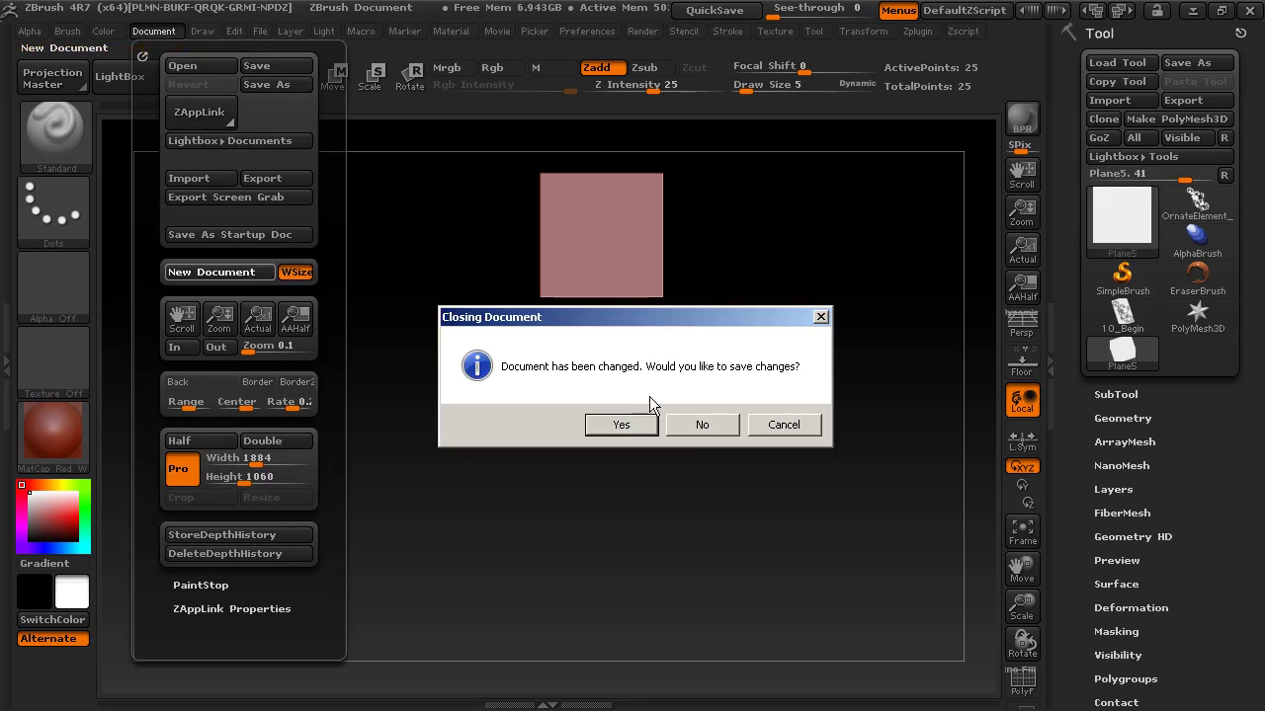
pyautogui.click(714, 424)
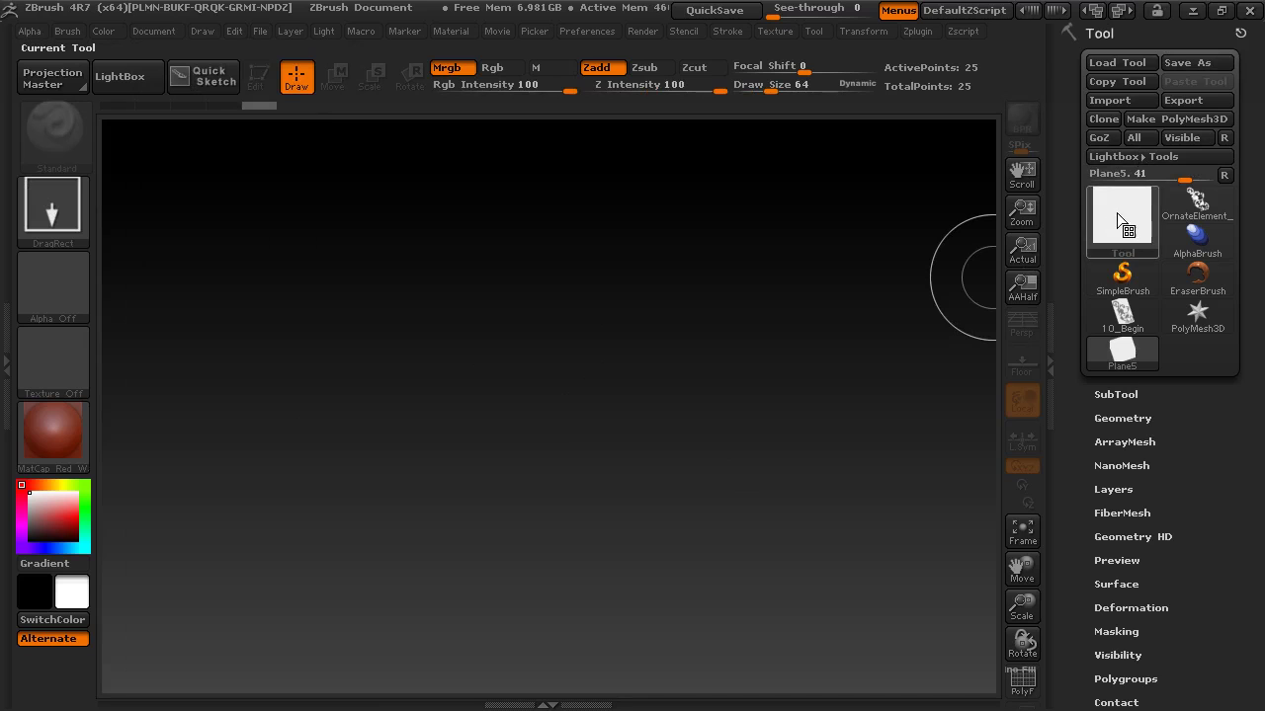
pyautogui.moveTo(544, 406)
pyautogui.mouseDown()
pyautogui.moveTo(580, 440)
pyautogui.moveTo(553, 540)
pyautogui.mouseUp()
pyautogui.press('t')
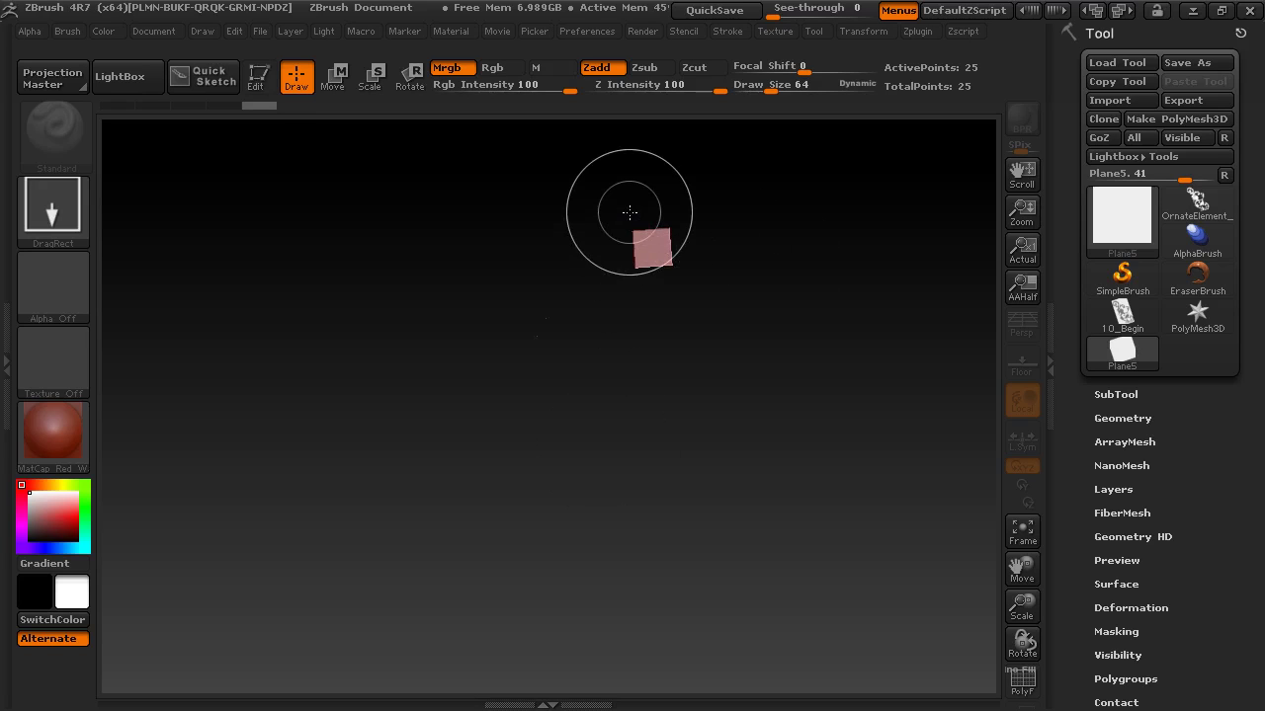
pyautogui.hotkey('ctrl', 'n')
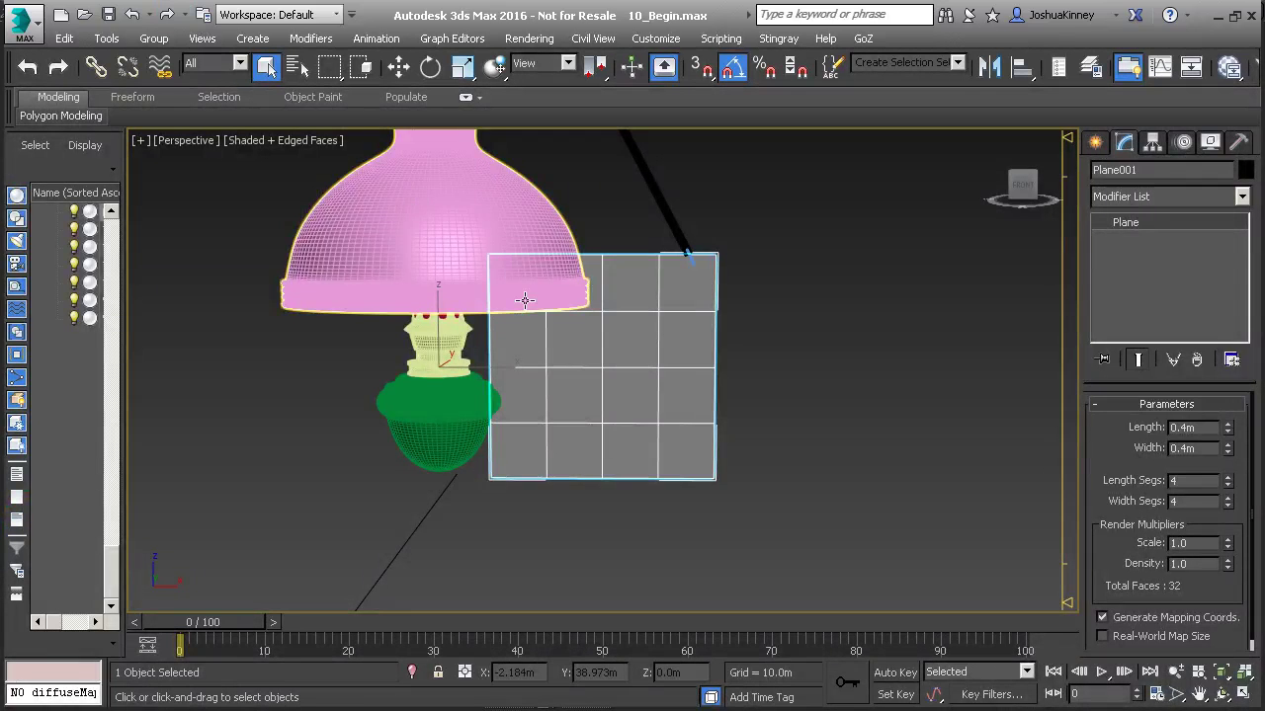
# - Center Plane001's pivot on the object using Affect Pivot Only
pyautogui.scroll(-3, 844, 378)
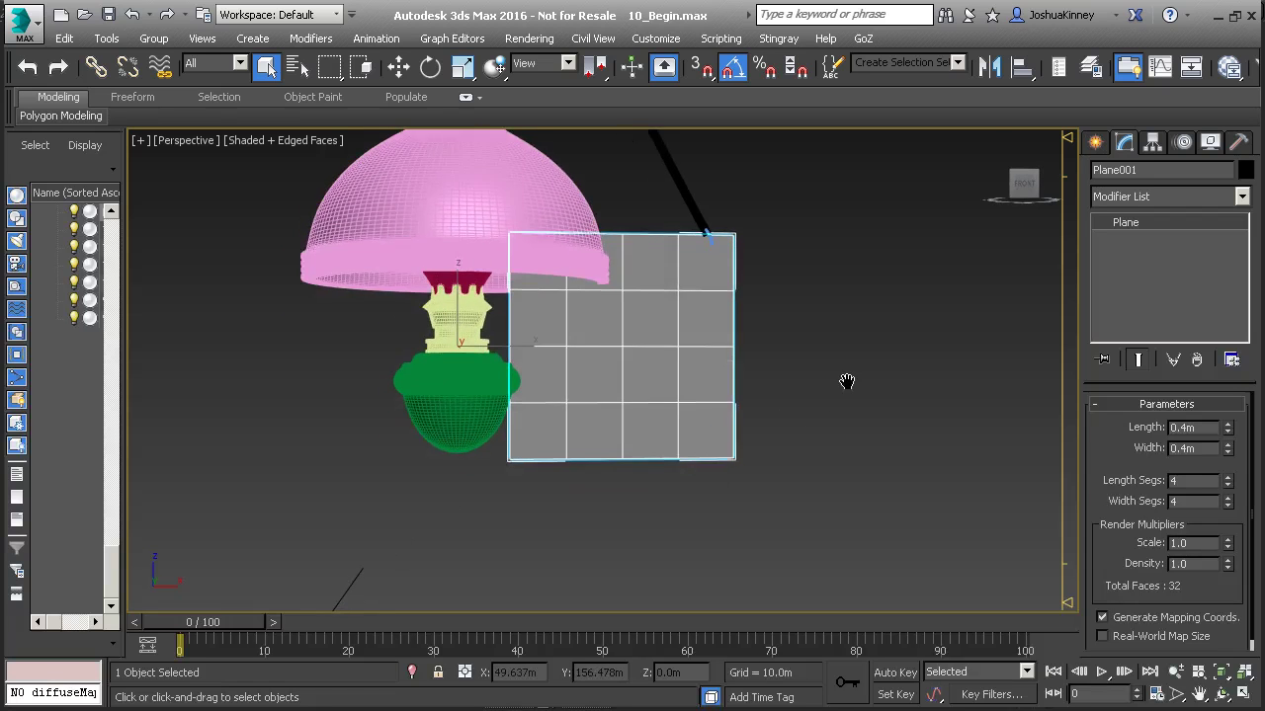
pyautogui.click(1152, 142)
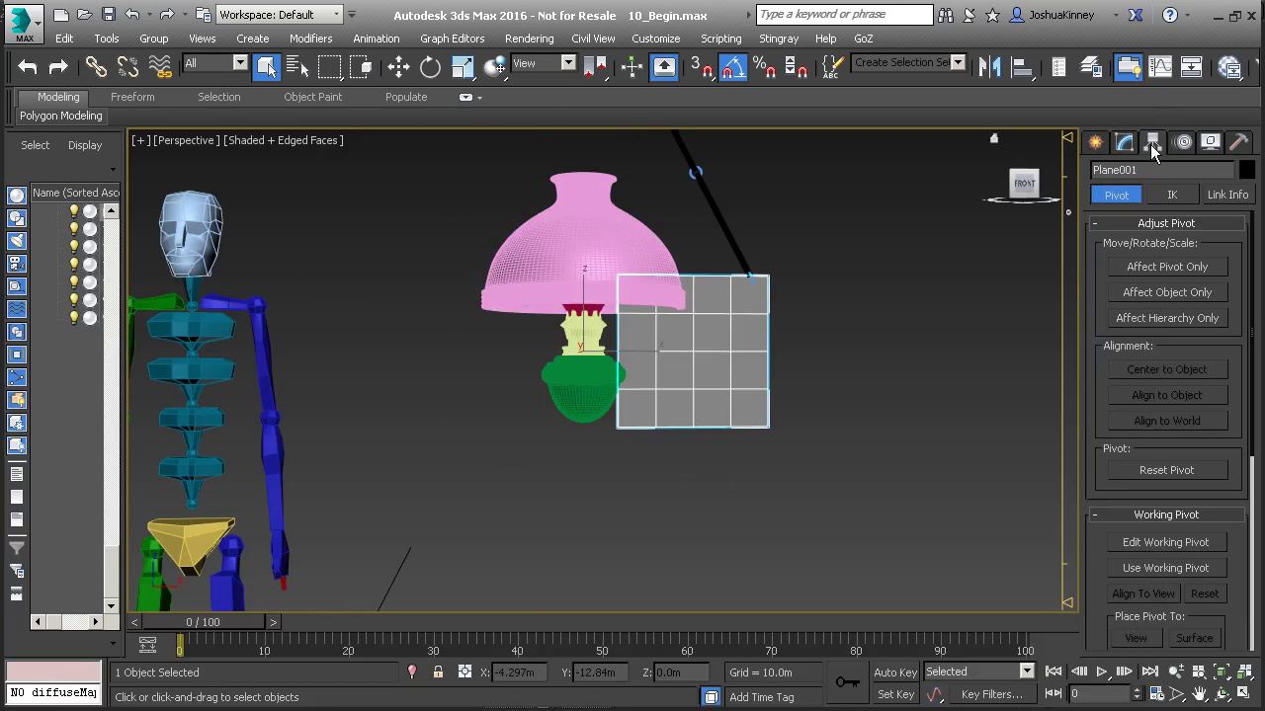
pyautogui.click(1169, 268)
pyautogui.click(1168, 368)
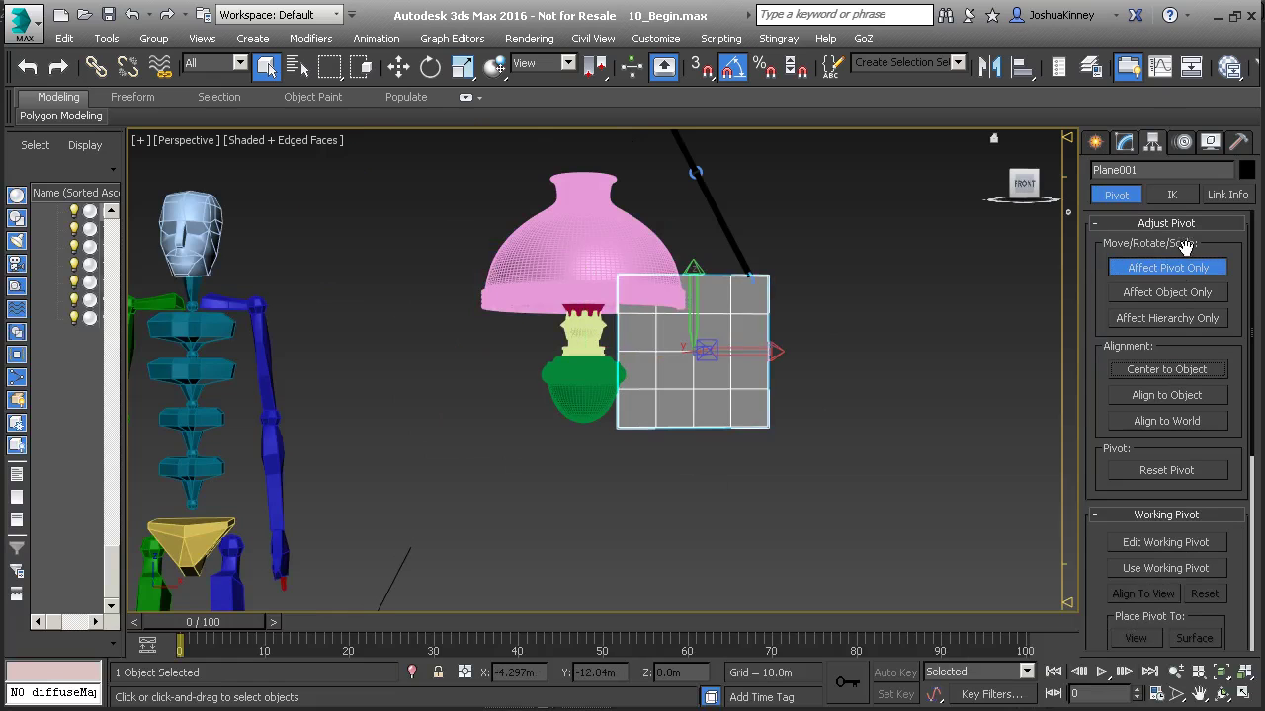
pyautogui.click(1148, 270)
# - Move Plane001 to the world origin by entering X 0, Y 0, Z 0
pyautogui.scroll(-3, 809, 213)
pyautogui.click(398, 66)
pyautogui.moveTo(516, 424); pyautogui.dragTo(516, 308, button='middle')
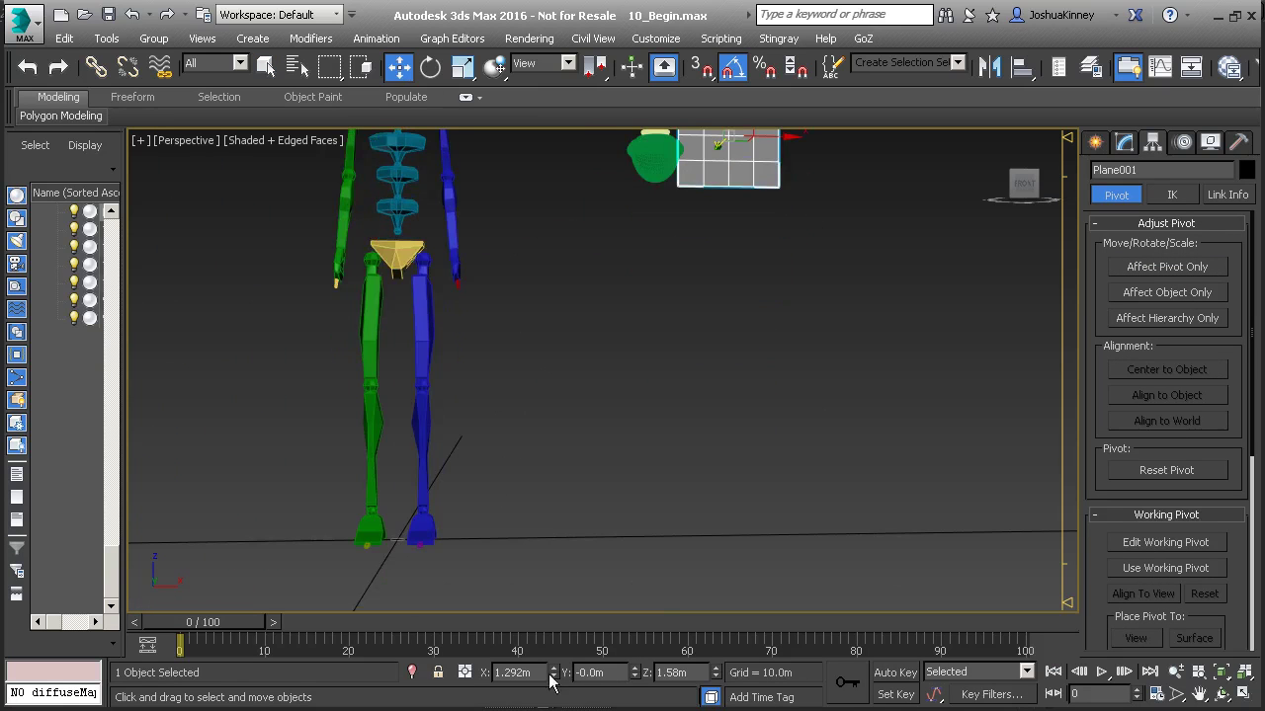
pyautogui.moveTo(531, 673); pyautogui.dragTo(392, 672)
pyautogui.write('0')
pyautogui.press('Tab')
pyautogui.write('0')
pyautogui.press('Tab')
pyautogui.write('0')
pyautogui.press('Return')
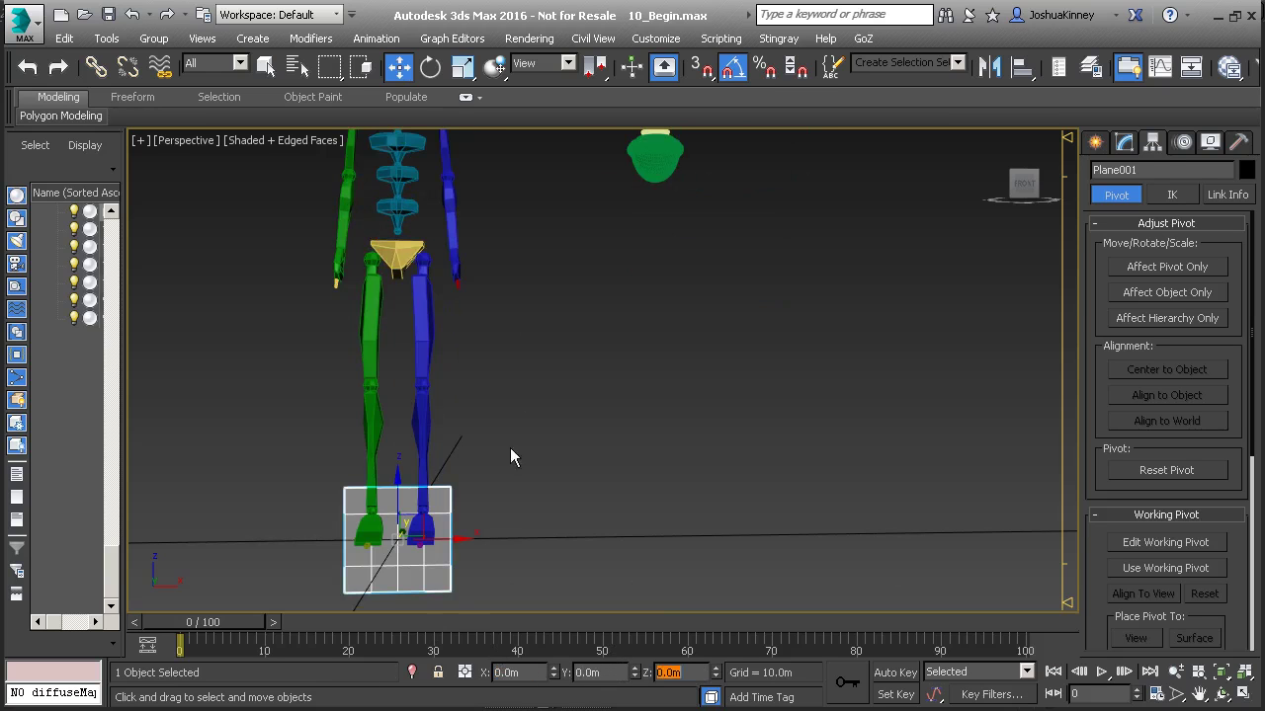
pyautogui.click(863, 38)
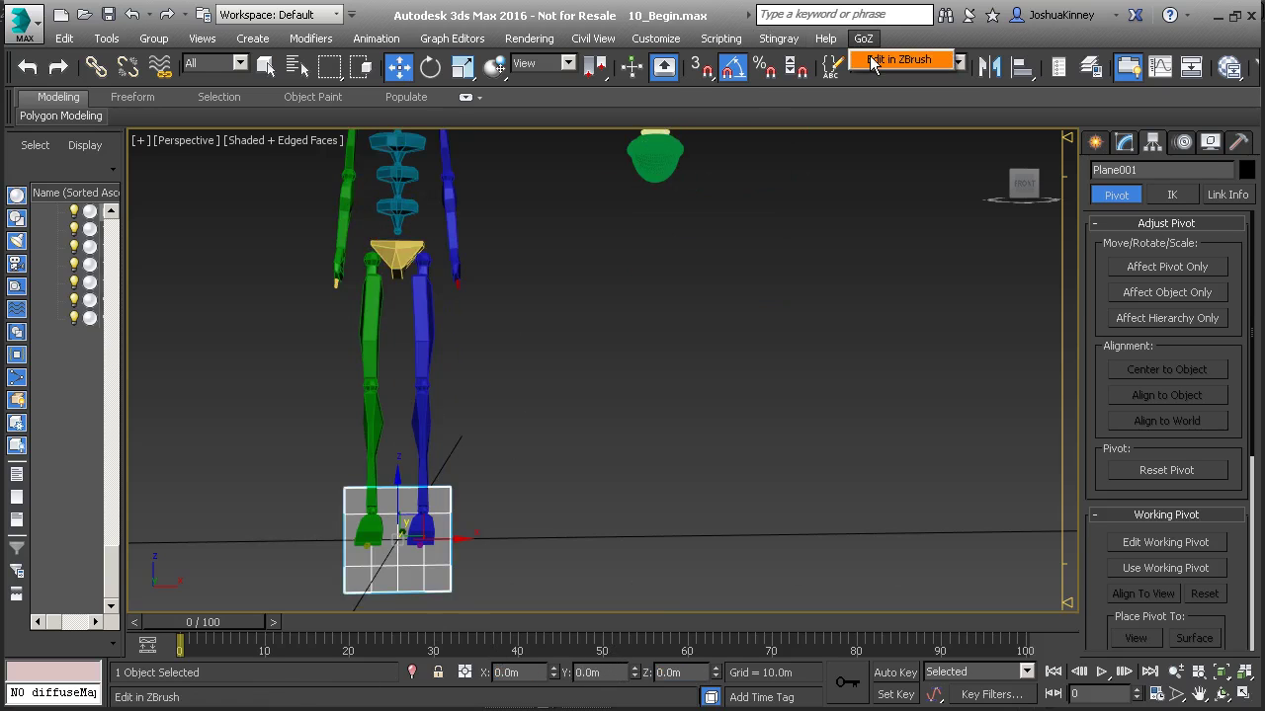
# - Send the repositioned plane to ZBrush and clear the stray plane copies from the canvas
pyautogui.click(871, 57)
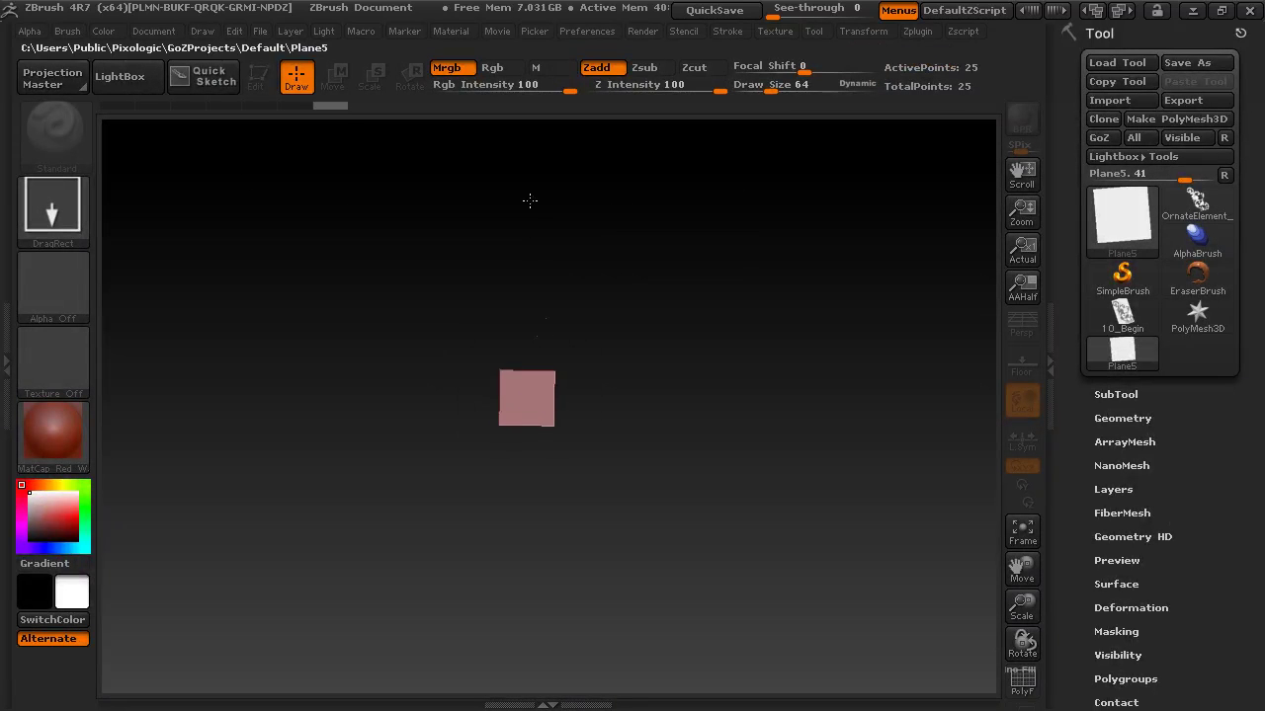
pyautogui.moveTo(605, 316); pyautogui.dragTo(638, 509)
pyautogui.hotkey('ctrl', 'n')
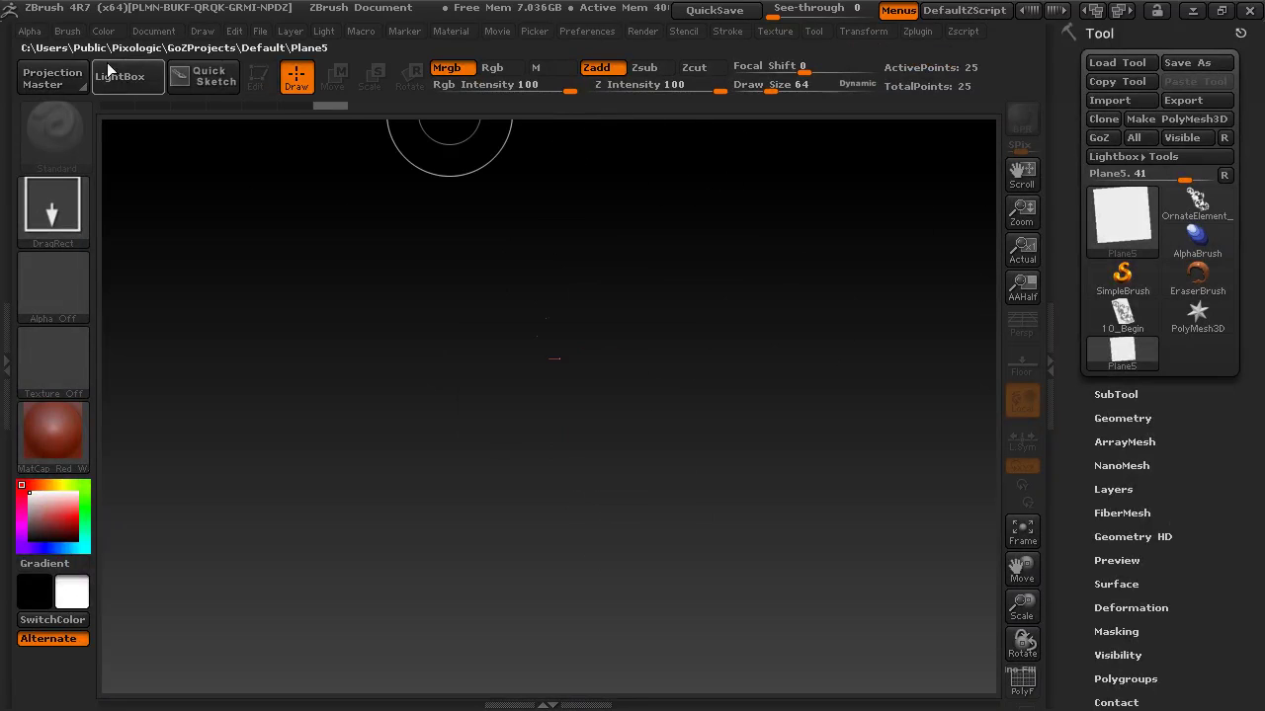
# - Draw PlaneS on a new document, enter Edit mode, and turn on the PolyF wireframe
pyautogui.click(154, 30)
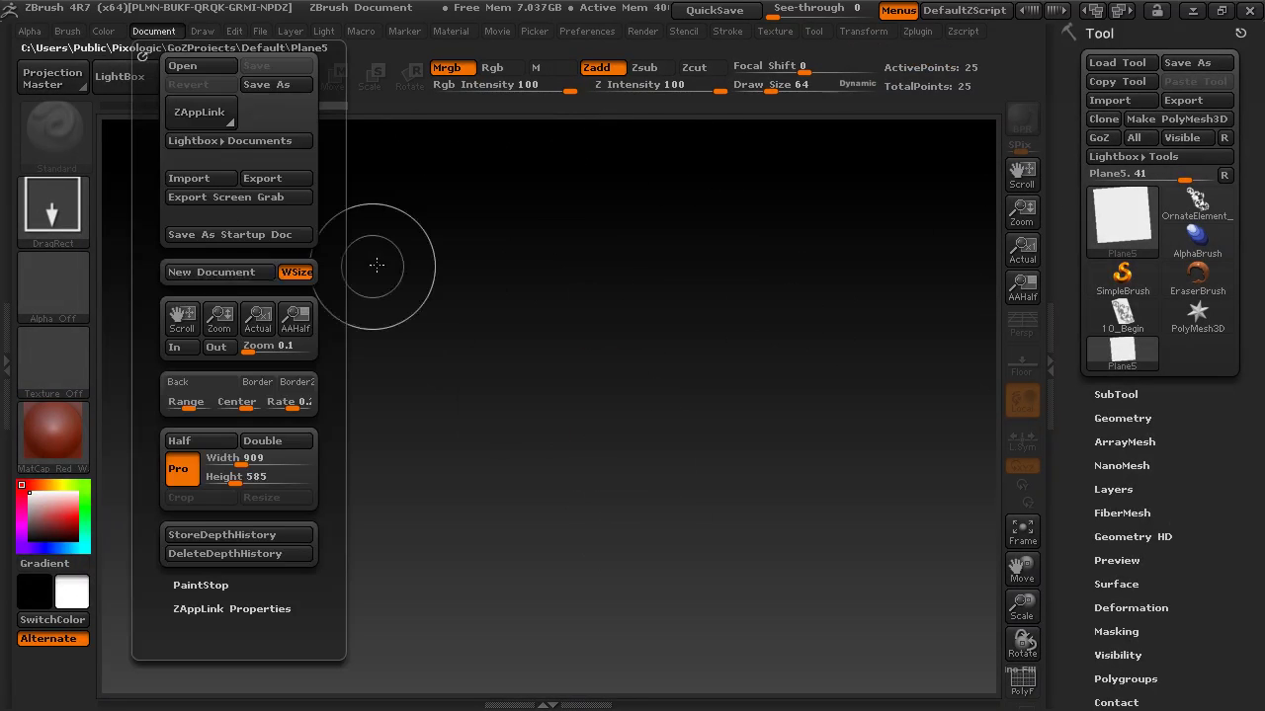
pyautogui.moveTo(546, 411)
pyautogui.mouseDown()
pyautogui.moveTo(551, 141)
pyautogui.moveTo(536, 62)
pyautogui.mouseUp()
pyautogui.click(256, 76)
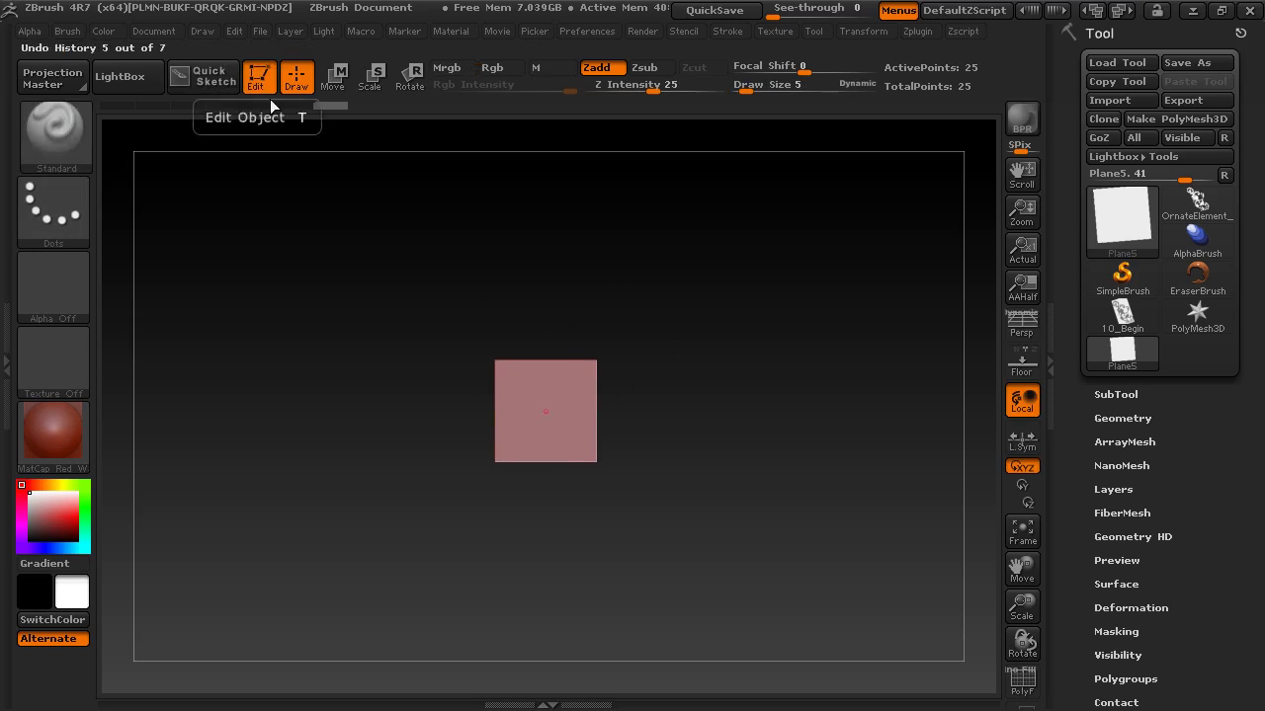
pyautogui.scroll(3, 728, 530)
pyautogui.scroll(2, 751, 410)
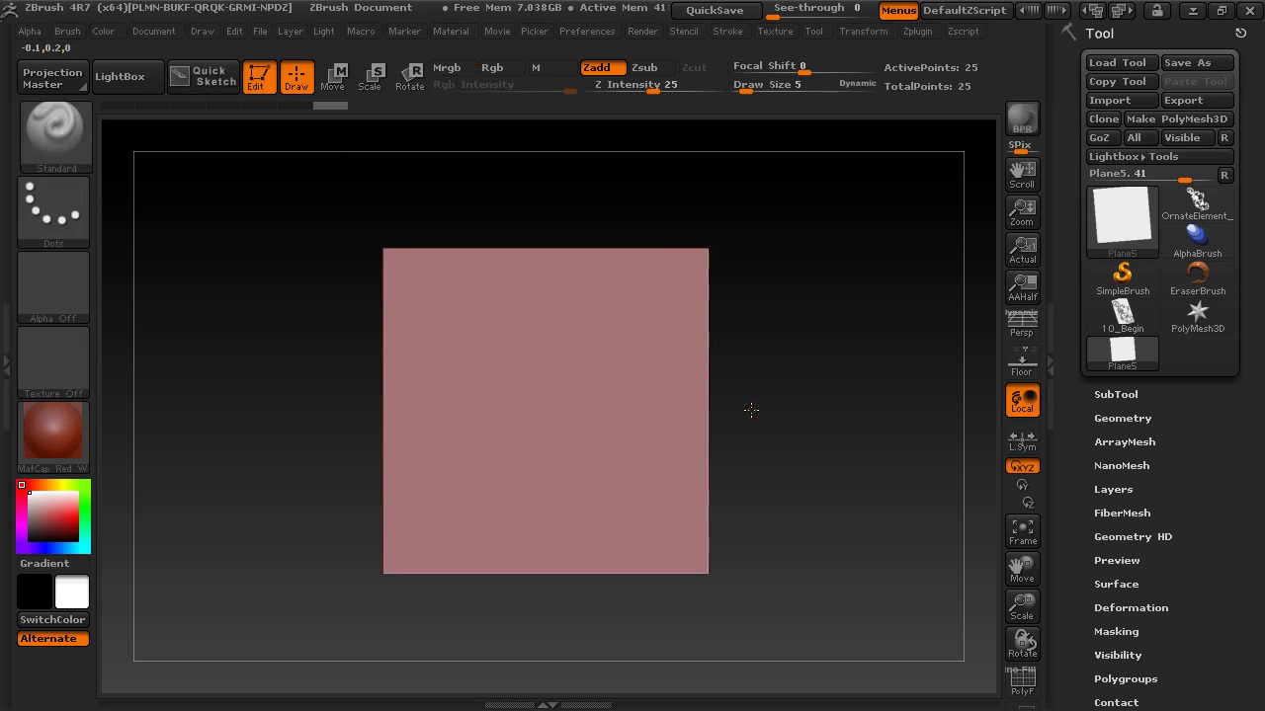
pyautogui.moveTo(751, 410)
pyautogui.keyDown('alt'); pyautogui.mouseDown()
pyautogui.moveTo(762, 356)
pyautogui.moveTo(762, 370)
pyautogui.mouseUp(); pyautogui.keyUp('alt')
pyautogui.press('shift')
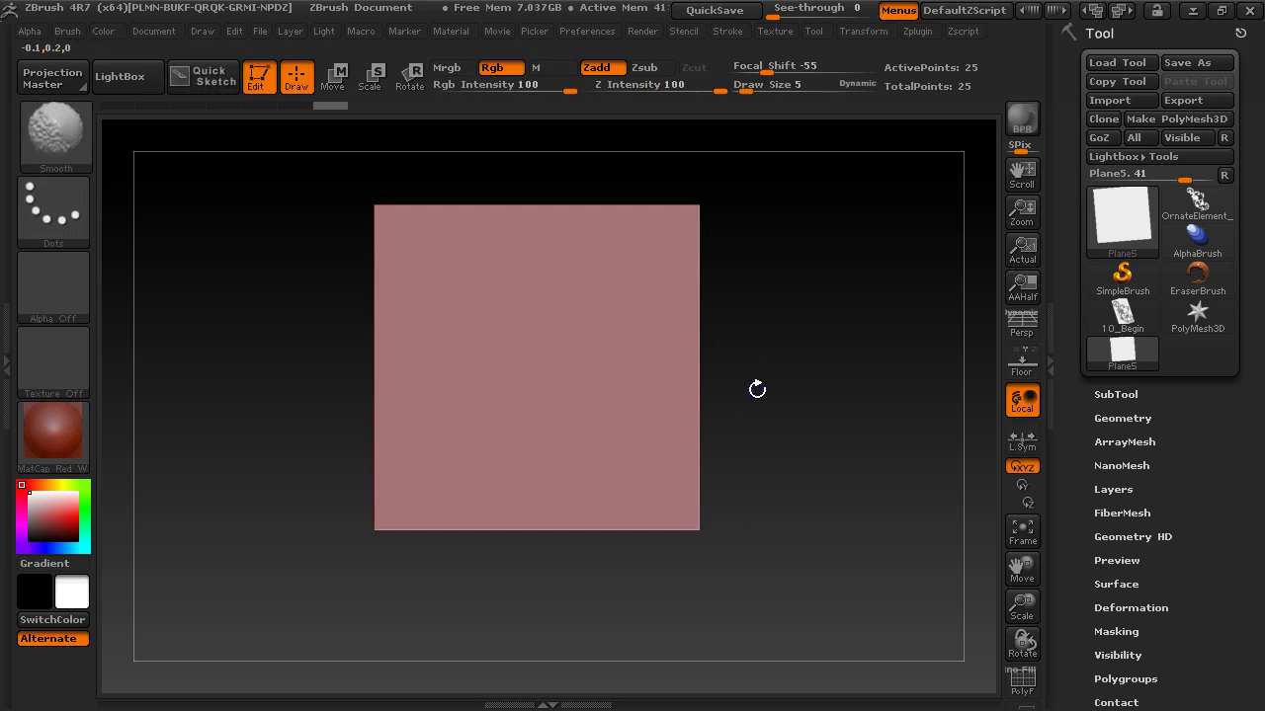
pyautogui.hotkey('shift', 'f')
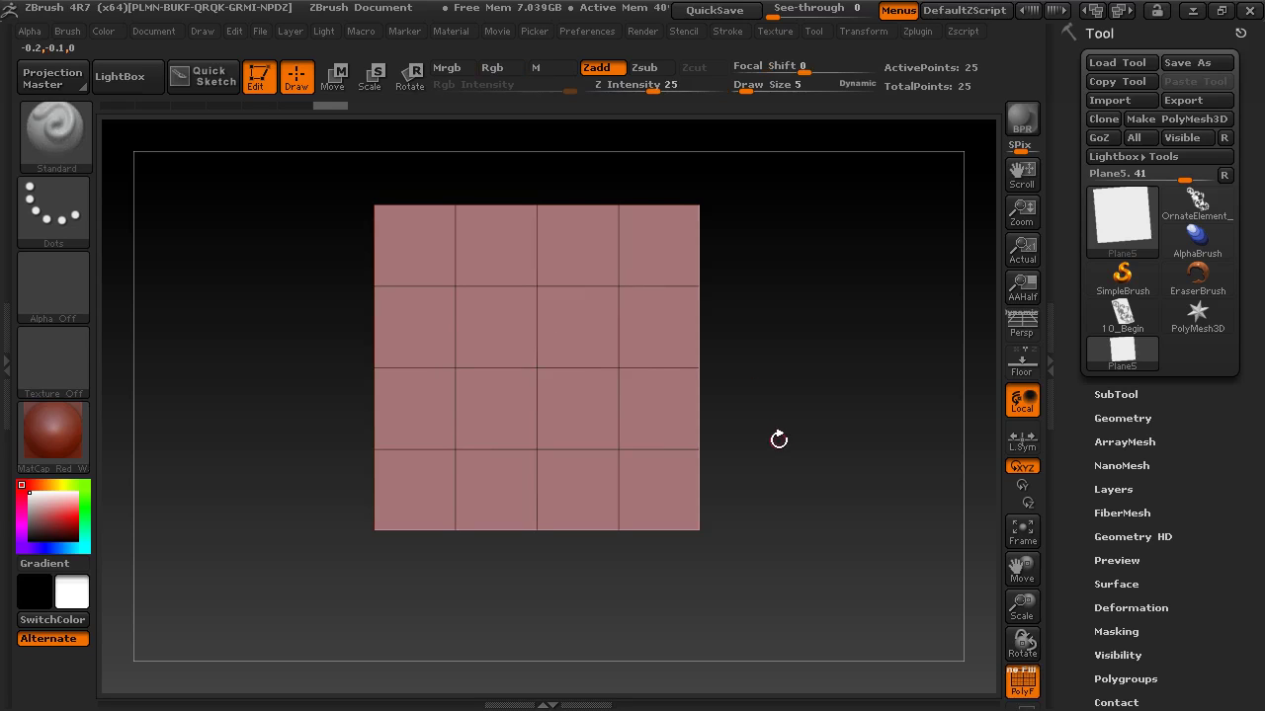
# - Turn off Smt and Divide PlaneS up to SDiv 8, reaching 263,169 points
pyautogui.click(1115, 418)
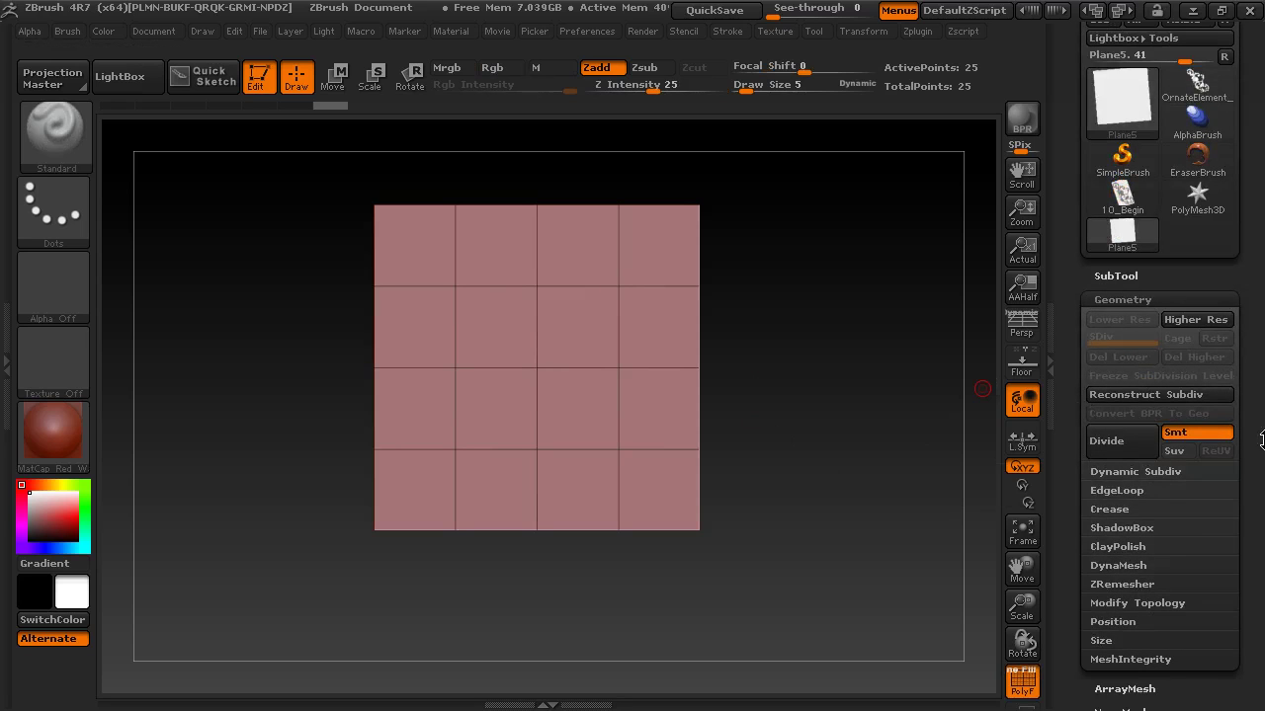
pyautogui.click(1215, 435)
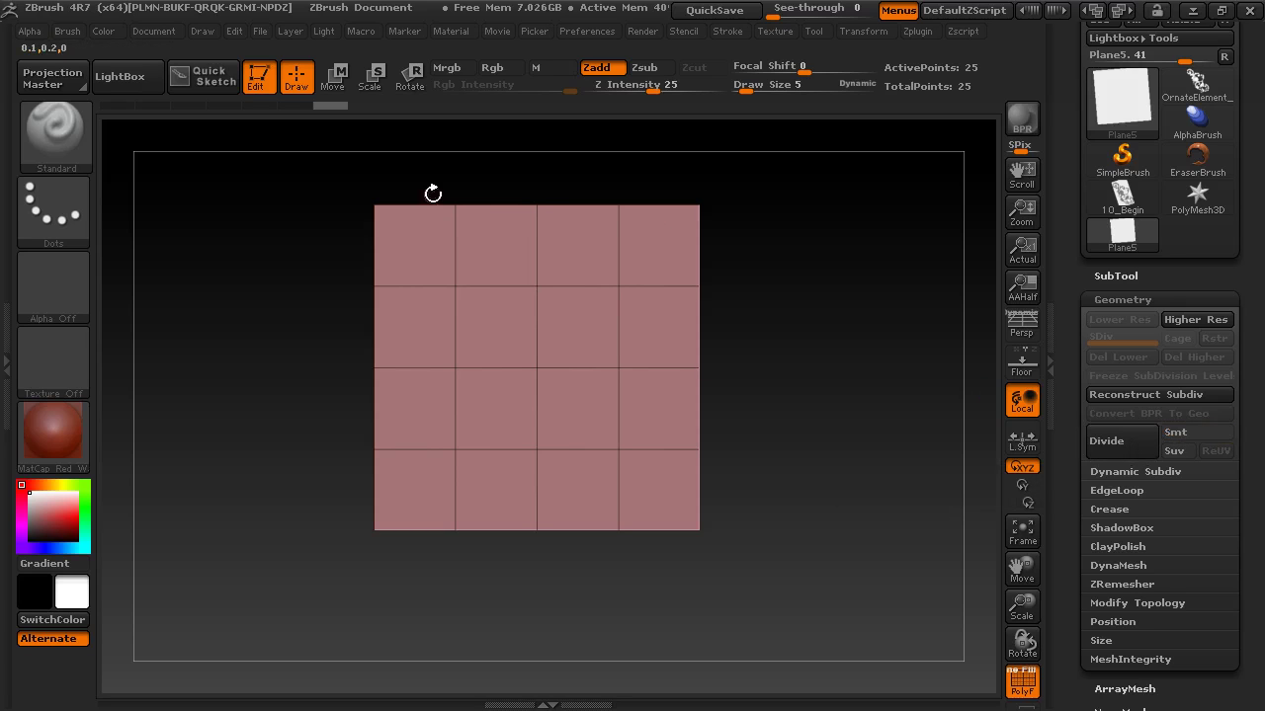
pyautogui.click(1121, 449)
pyautogui.click(1121, 449)
pyautogui.click(1120, 449)
pyautogui.click(1121, 449)
pyautogui.click(1121, 449)
pyautogui.click(1120, 450)
pyautogui.click(1120, 449)
pyautogui.hotkey('shift', 'f')
pyautogui.hotkey('shift', 'f')
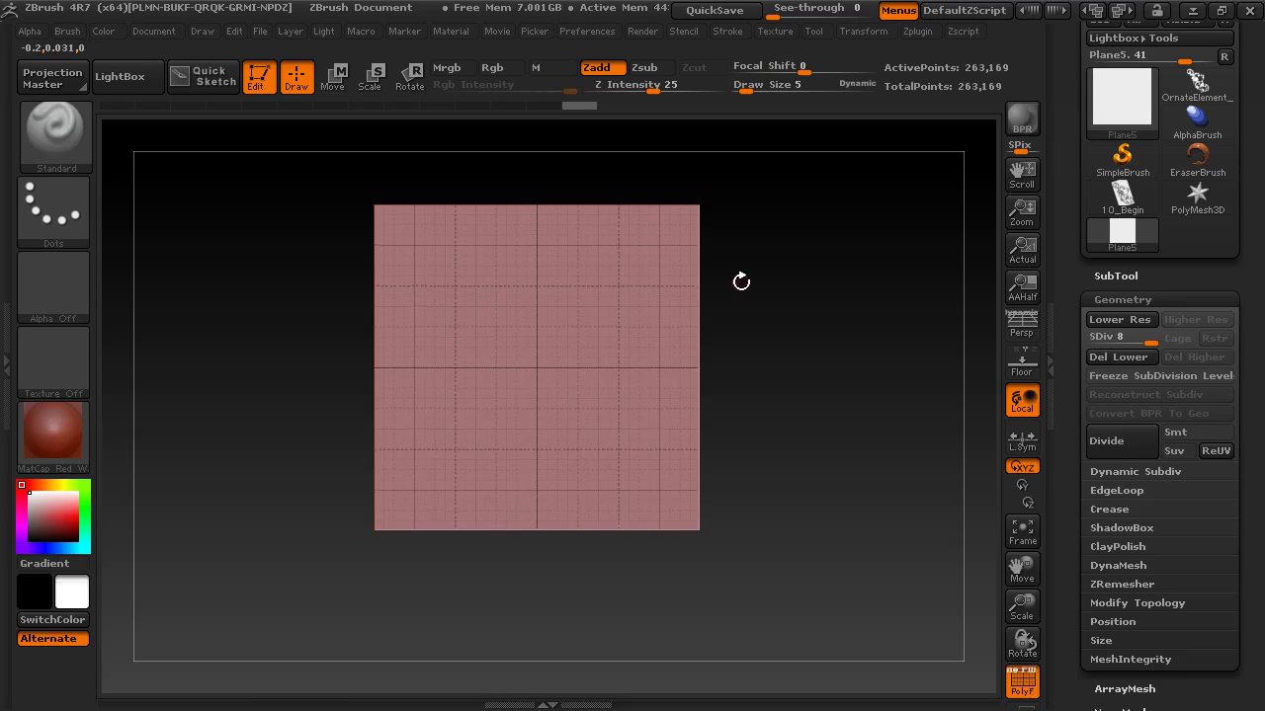
# - Paint a MaskPen mask of the curling scroll, its lower tail, and a side branch
pyautogui.keyDown('alt'); pyautogui.moveTo(739, 282); pyautogui.dragTo(936, 261, button='right'); pyautogui.keyUp('alt')
pyautogui.moveTo(954, 217); pyautogui.dragTo(842, 285, button='right')
pyautogui.press('ctrl')
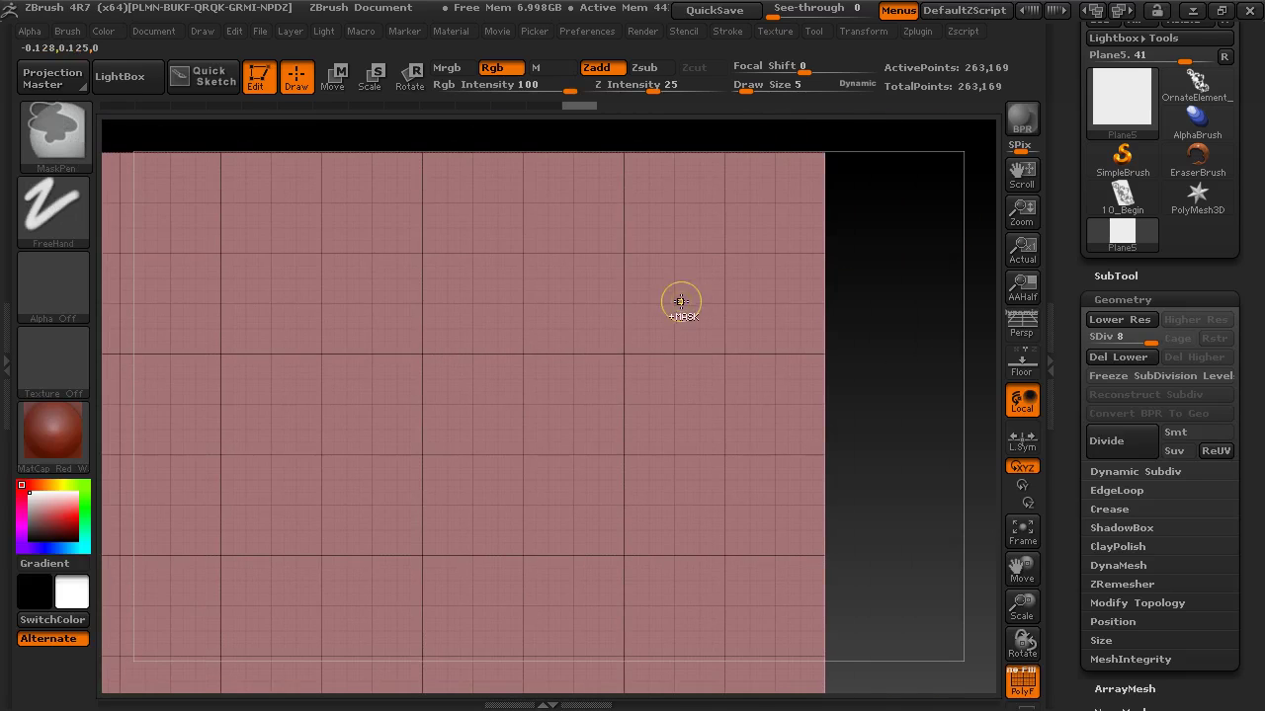
pyautogui.moveTo(676, 311)
pyautogui.keyDown('ctrl'); pyautogui.mouseDown()
pyautogui.moveTo(683, 254)
pyautogui.moveTo(538, 294)
pyautogui.moveTo(555, 417)
pyautogui.mouseUp(); pyautogui.keyUp('ctrl')
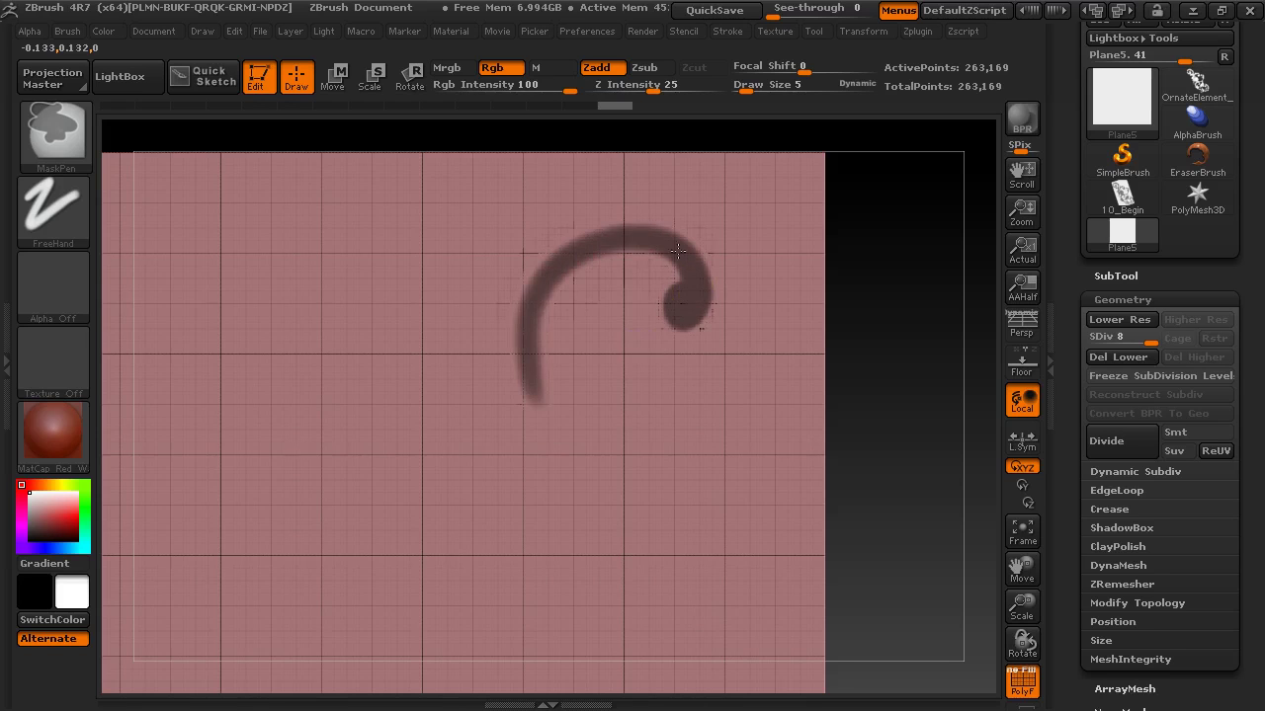
pyautogui.keyDown('ctrl'); pyautogui.moveTo(531, 373); pyautogui.dragTo(622, 588); pyautogui.keyUp('ctrl')
pyautogui.moveTo(568, 423)
pyautogui.keyDown('ctrl'); pyautogui.mouseDown()
pyautogui.moveTo(592, 461)
pyautogui.moveTo(611, 582)
pyautogui.moveTo(602, 469)
pyautogui.moveTo(602, 632)
pyautogui.mouseUp(); pyautogui.keyUp('ctrl')
pyautogui.press('ctrl')
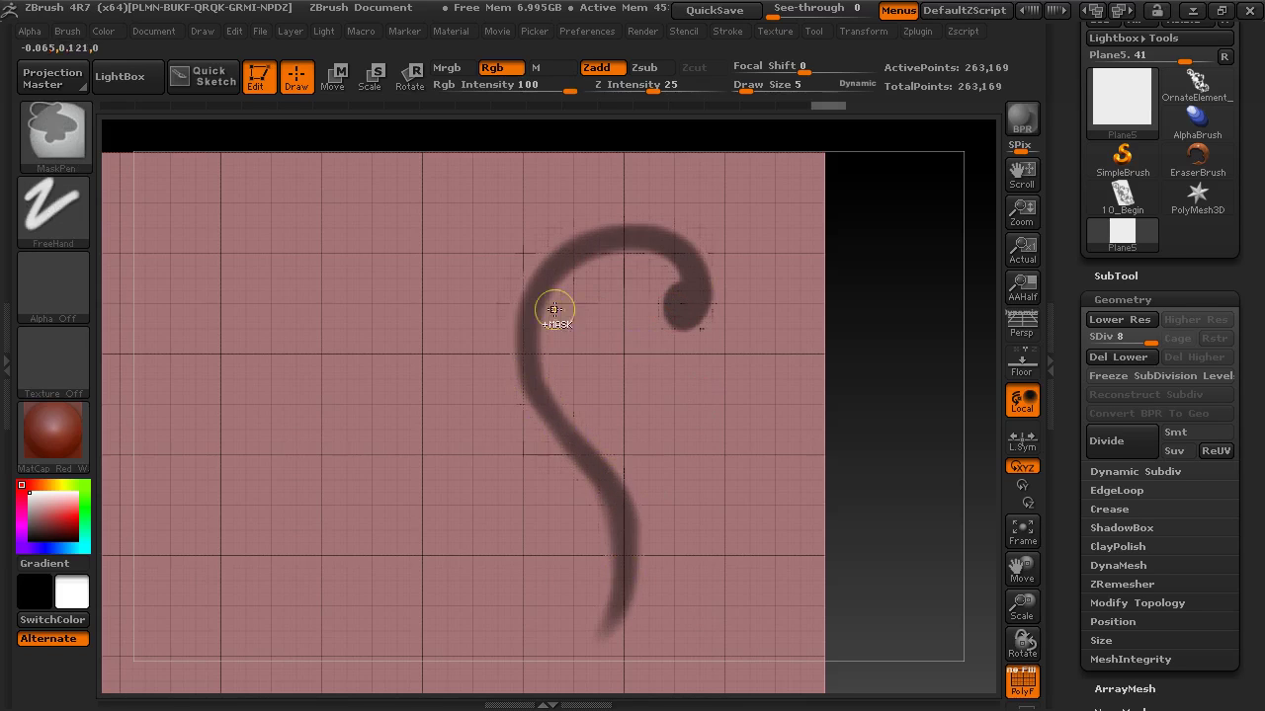
pyautogui.press('ctrl')
pyautogui.moveTo(574, 438)
pyautogui.keyDown('ctrl'); pyautogui.mouseDown()
pyautogui.moveTo(575, 373)
pyautogui.moveTo(580, 435)
pyautogui.mouseUp(); pyautogui.keyUp('ctrl')
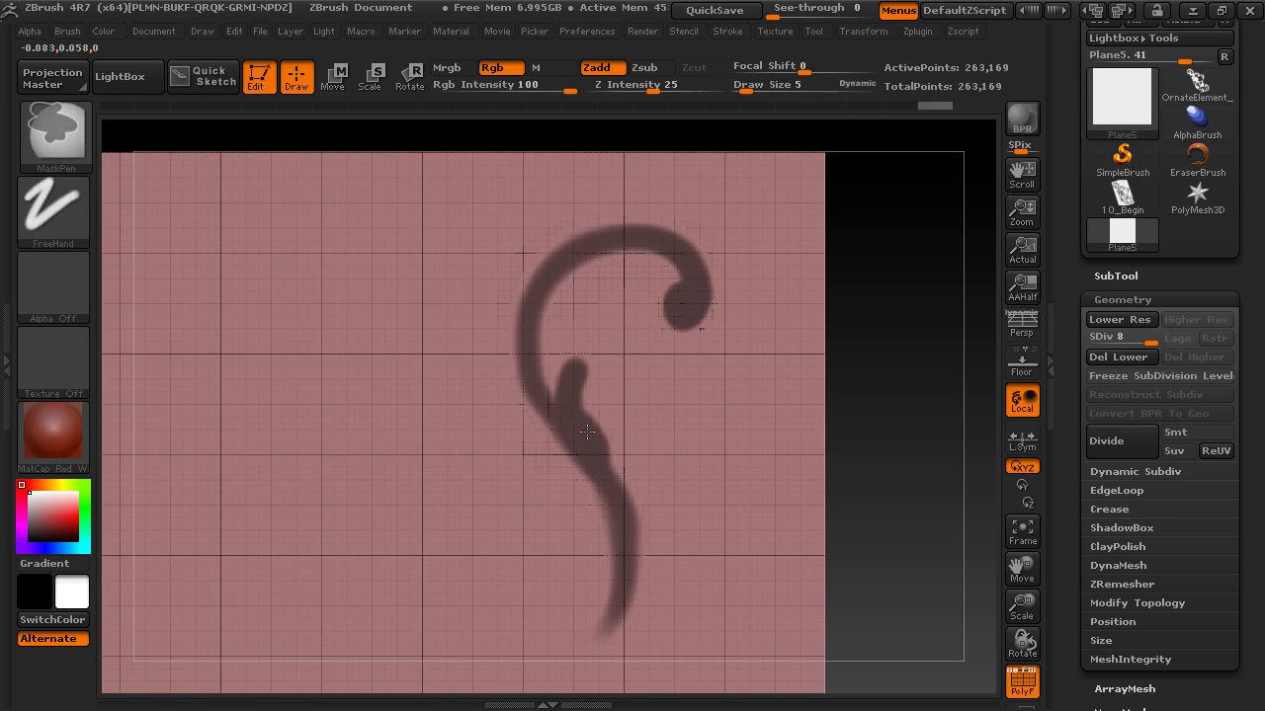
# - Retrace the lower mask, smooth its edges, hide PolyF, and erase stray mask
pyautogui.press('ctrl')
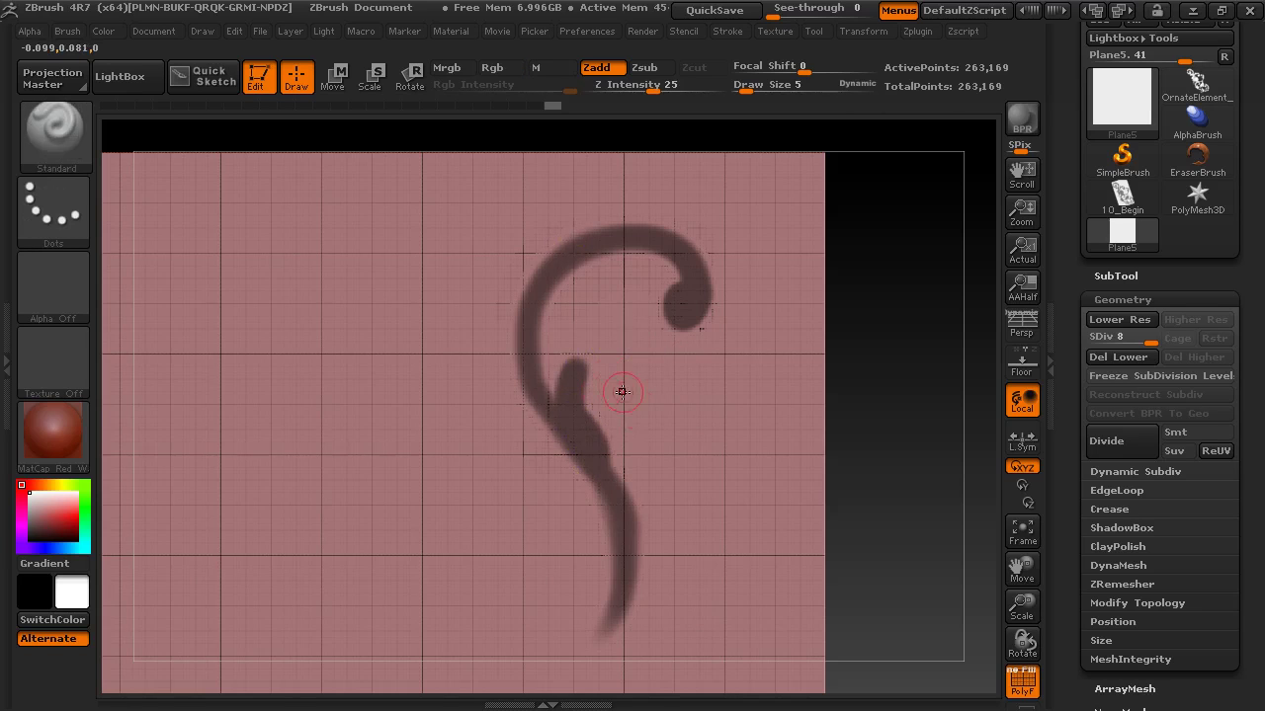
pyautogui.press('ctrl')
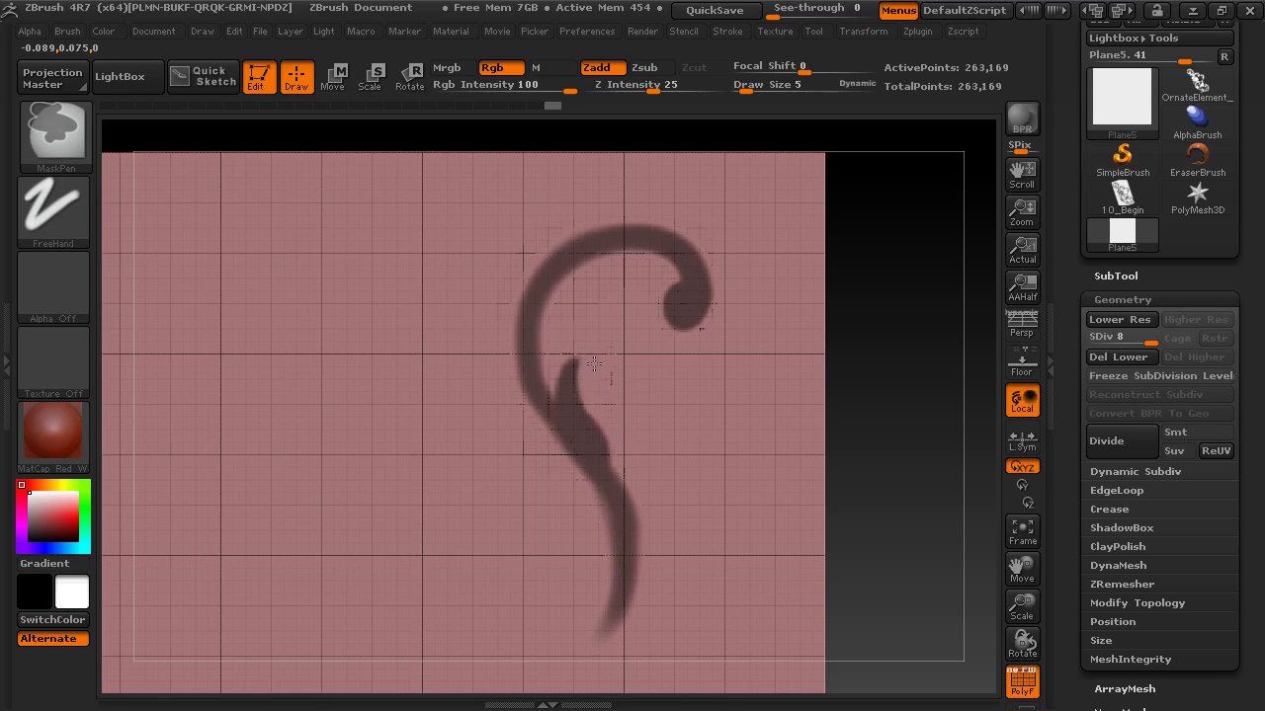
pyautogui.moveTo(596, 383)
pyautogui.keyDown('ctrl'); pyautogui.mouseDown()
pyautogui.moveTo(663, 393)
pyautogui.moveTo(678, 415)
pyautogui.moveTo(655, 516)
pyautogui.moveTo(573, 248)
pyautogui.moveTo(484, 313)
pyautogui.mouseUp(); pyautogui.keyUp('ctrl')
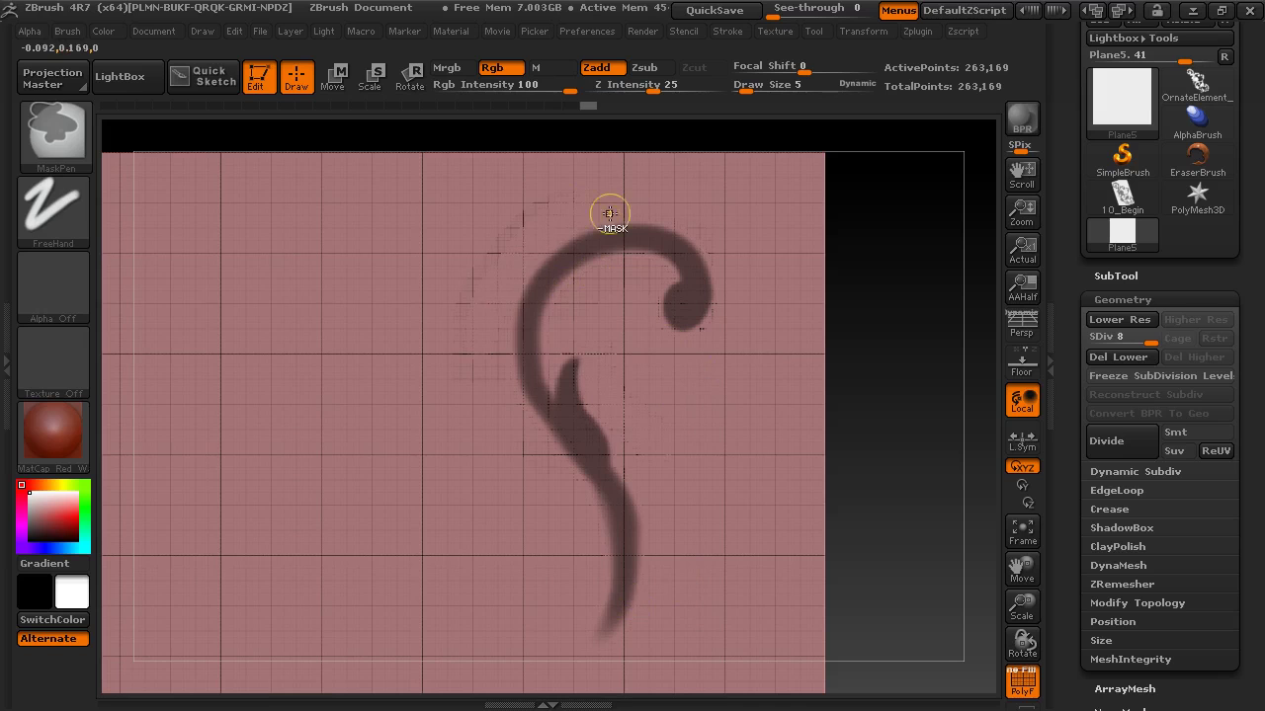
pyautogui.press('shift')
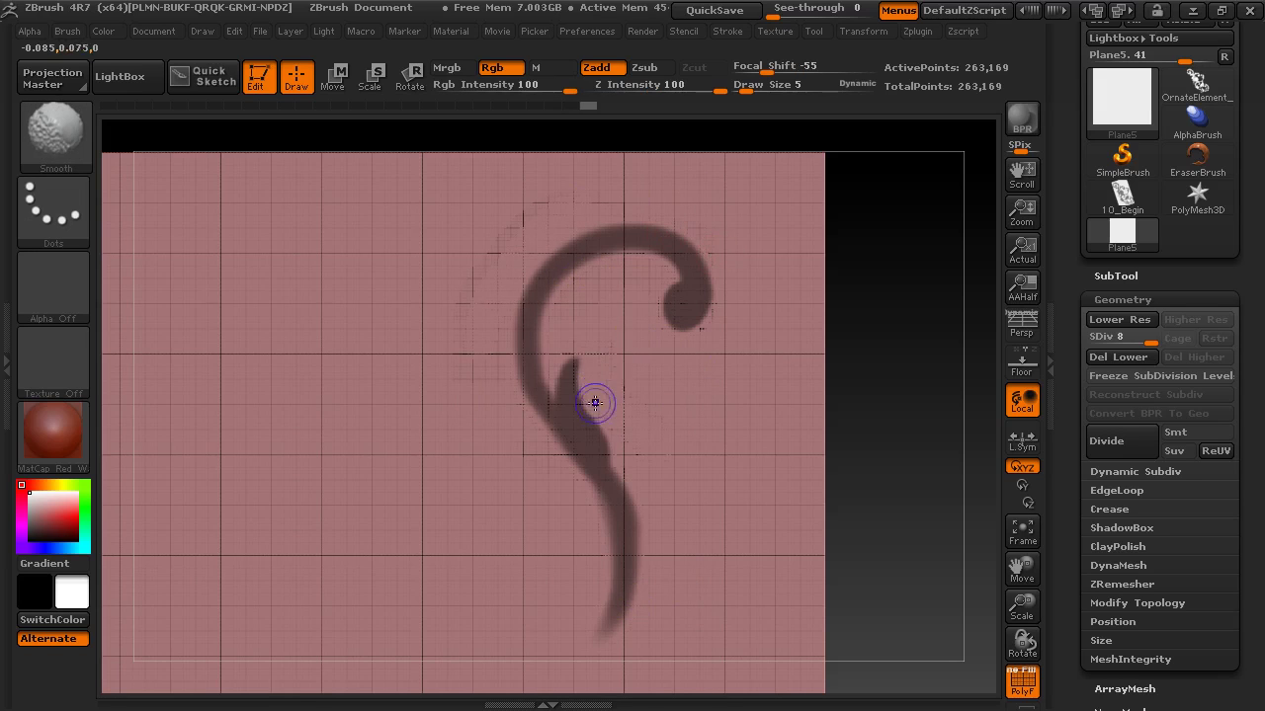
pyautogui.hotkey('shift', 'f')
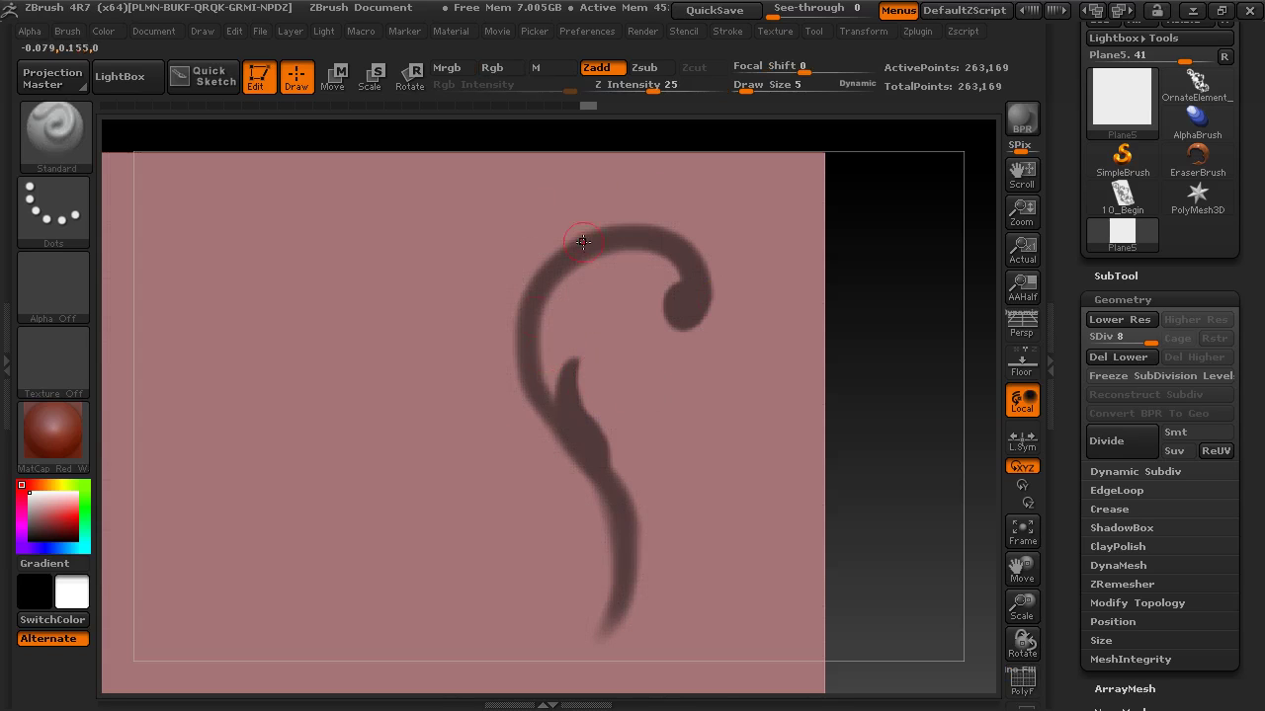
pyautogui.press('ctrl')
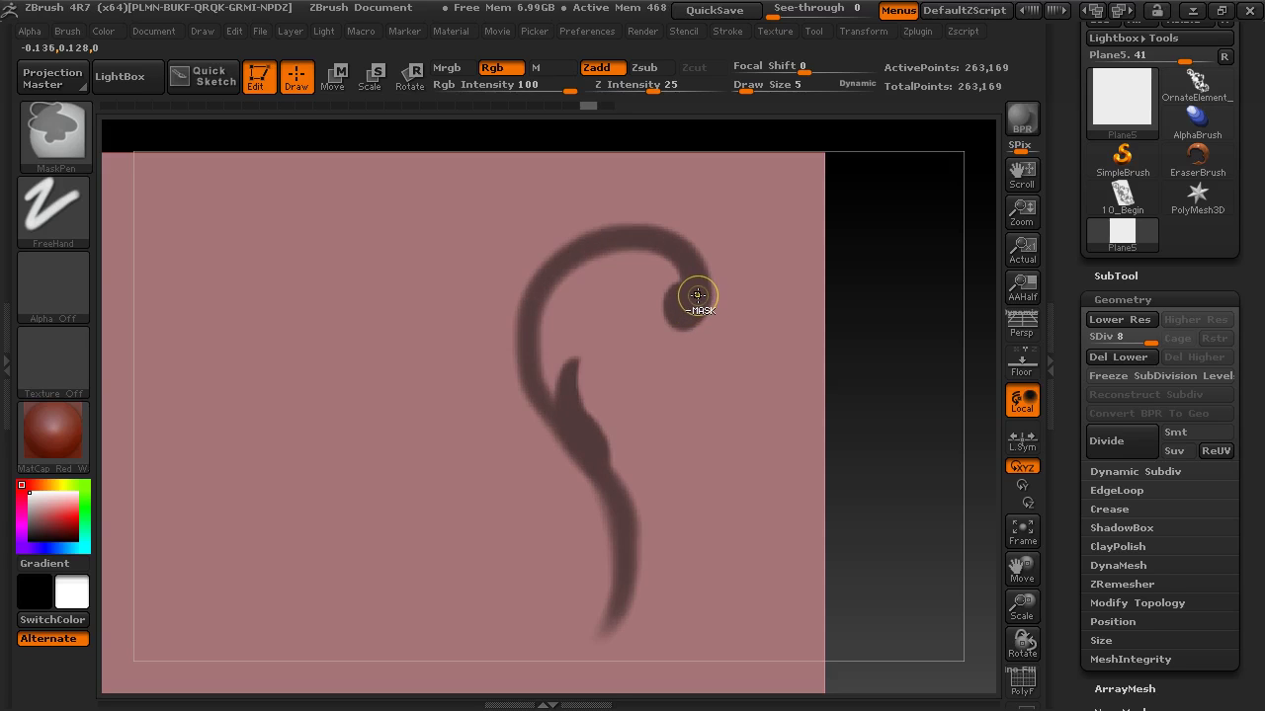
pyautogui.press('alt')
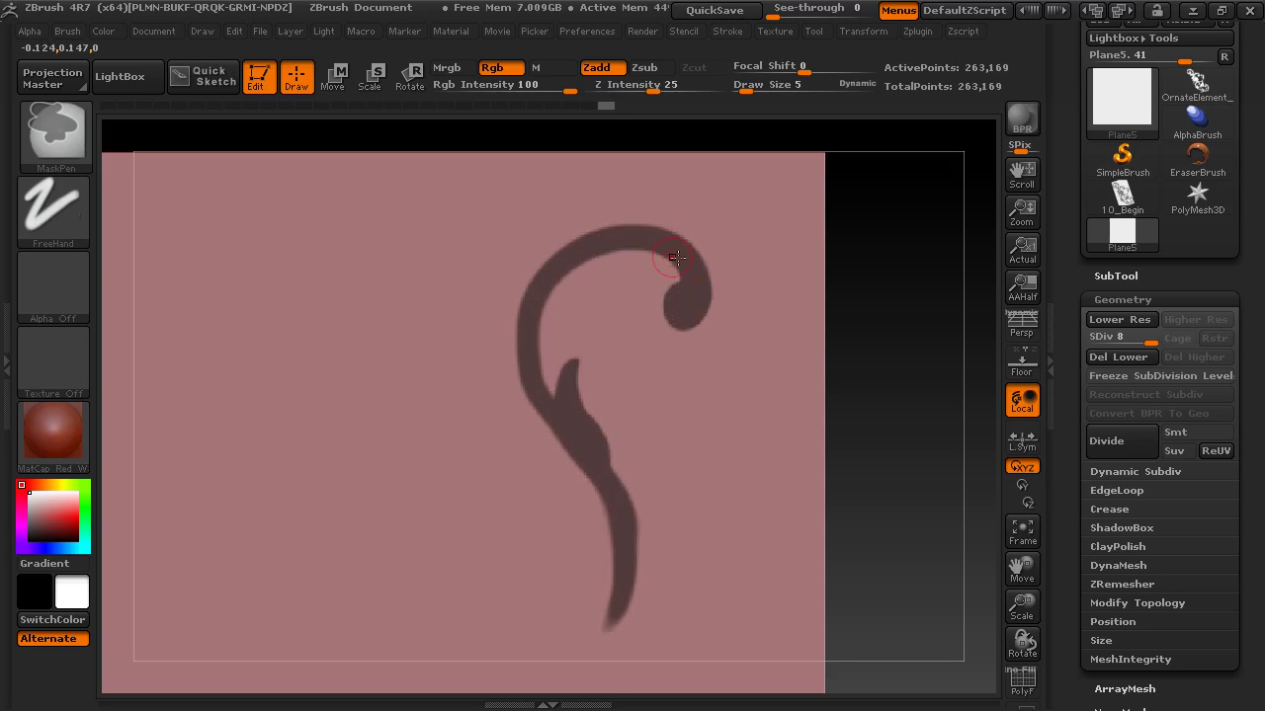
pyautogui.moveTo(861, 389)
pyautogui.keyDown('alt'); pyautogui.mouseDown()
pyautogui.moveTo(843, 378)
pyautogui.moveTo(832, 339)
pyautogui.moveTo(751, 262)
pyautogui.mouseUp(); pyautogui.keyUp('alt')
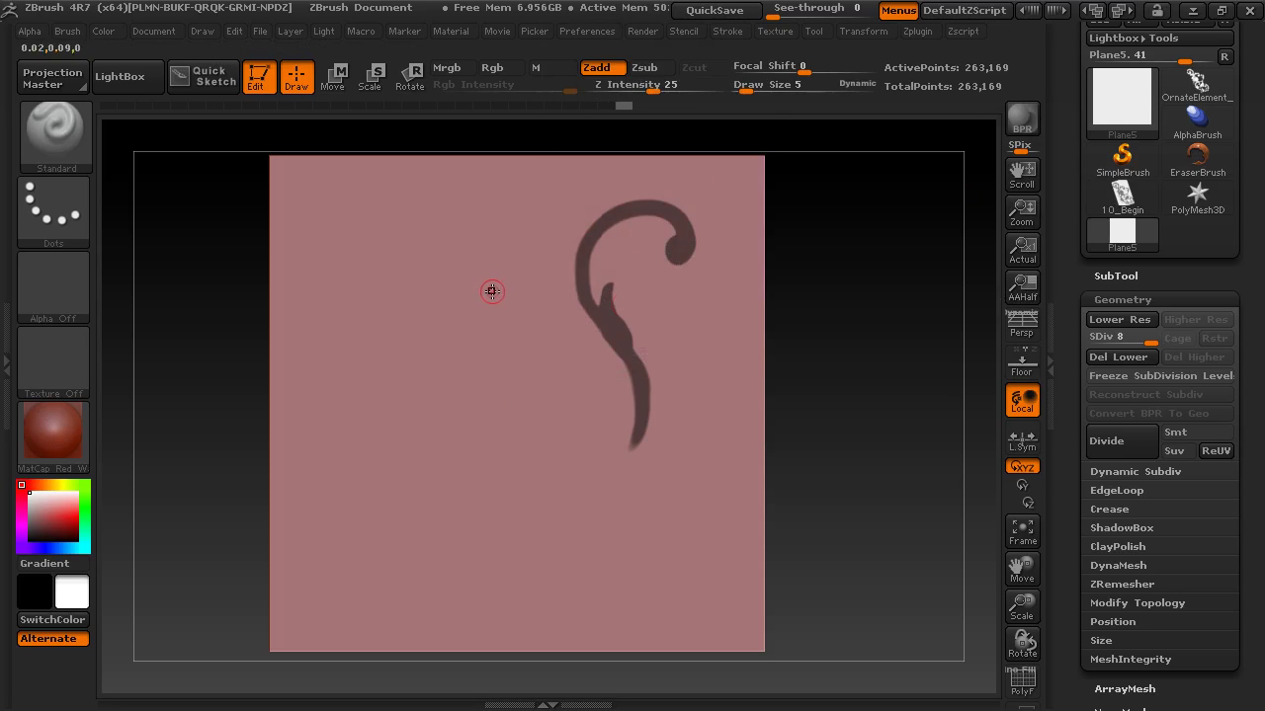
# - Load the 10_Begin ornament plane as the tool and rotate it into view
pyautogui.click(1122, 196)
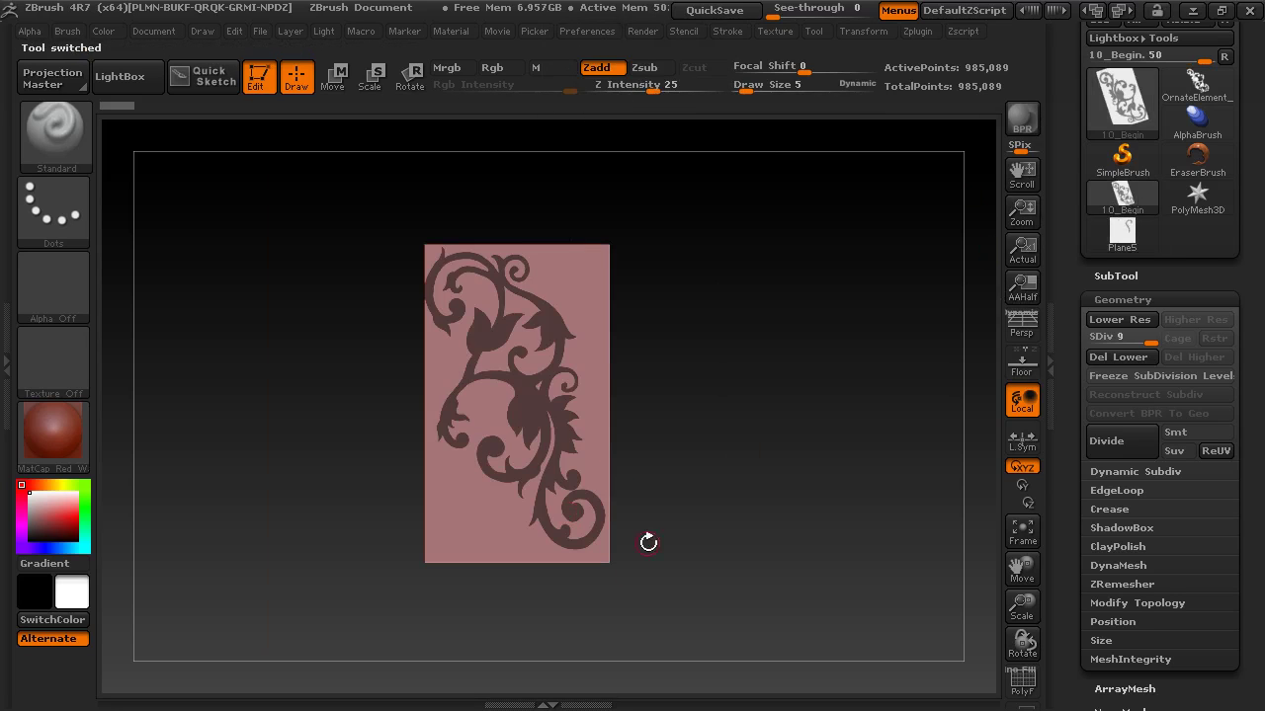
pyautogui.moveTo(678, 445); pyautogui.dragTo(881, 339)
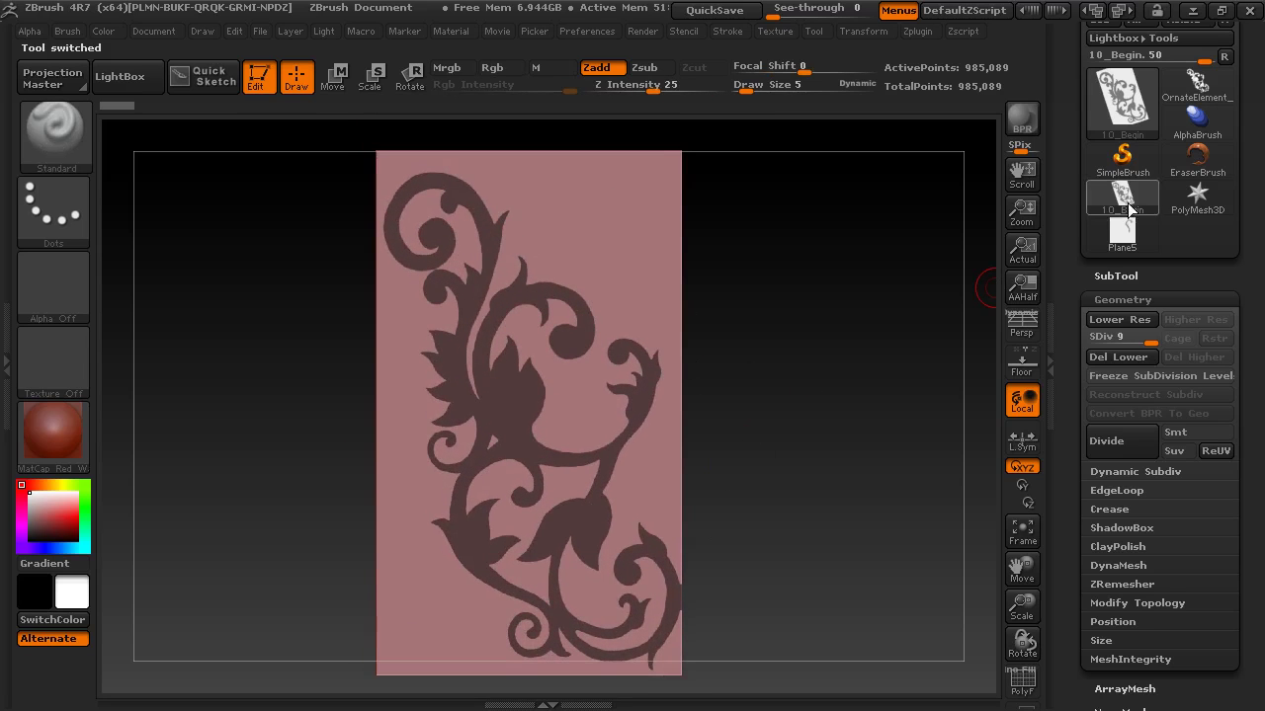
pyautogui.moveTo(1104, 187)
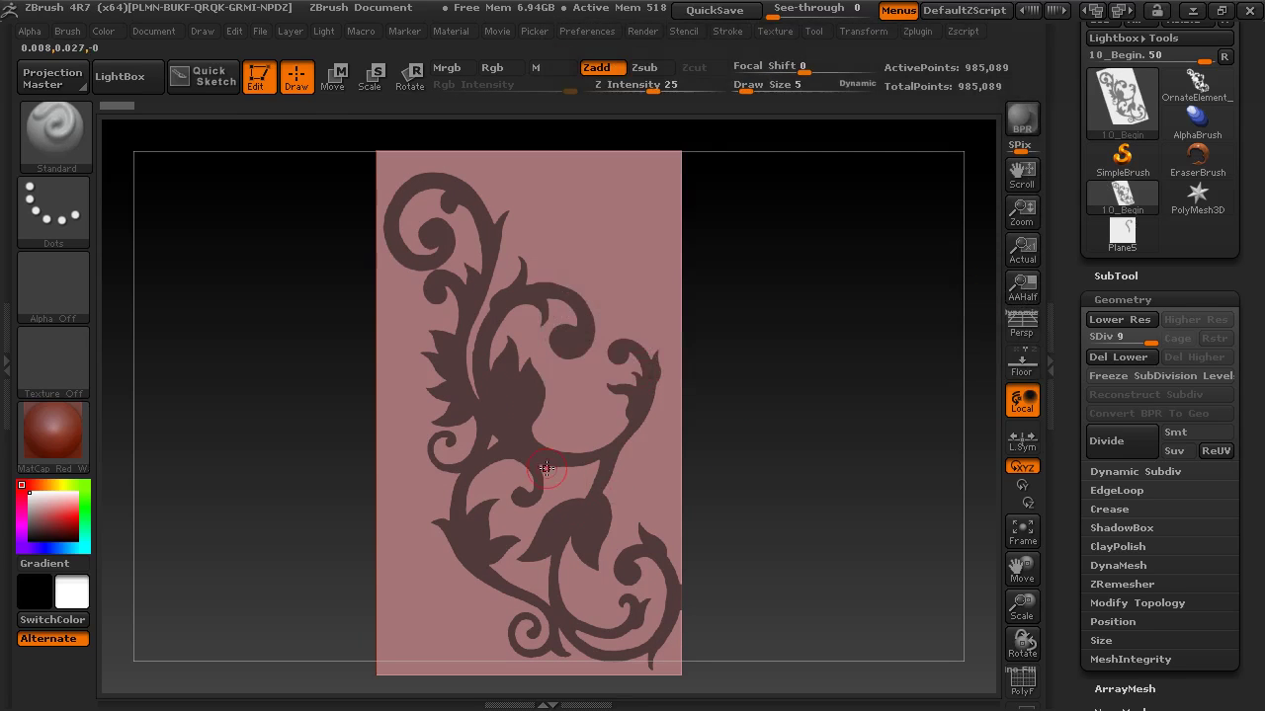
# - Extract the masked scroll at 0.02 thickness, accept it as Extract0, and select that subtool
pyautogui.click(1123, 299)
pyautogui.click(1113, 285)
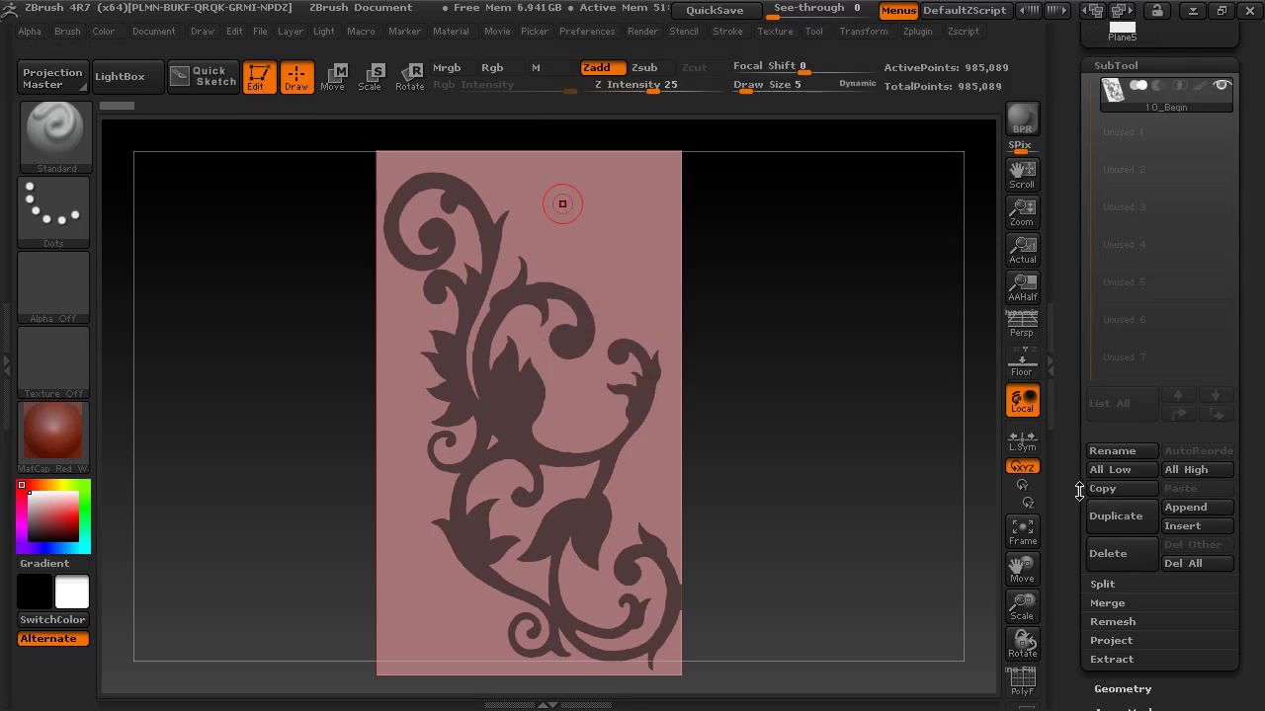
pyautogui.moveTo(1070, 505); pyautogui.dragTo(1071, 384)
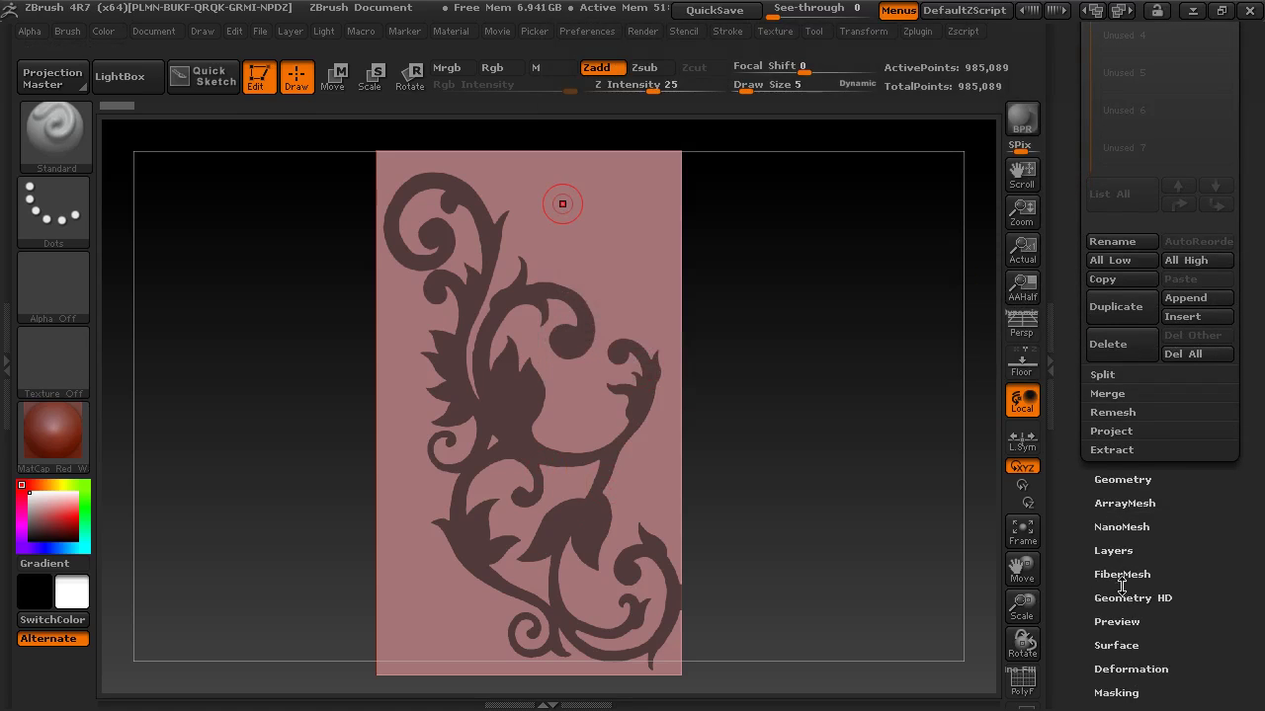
pyautogui.click(1111, 450)
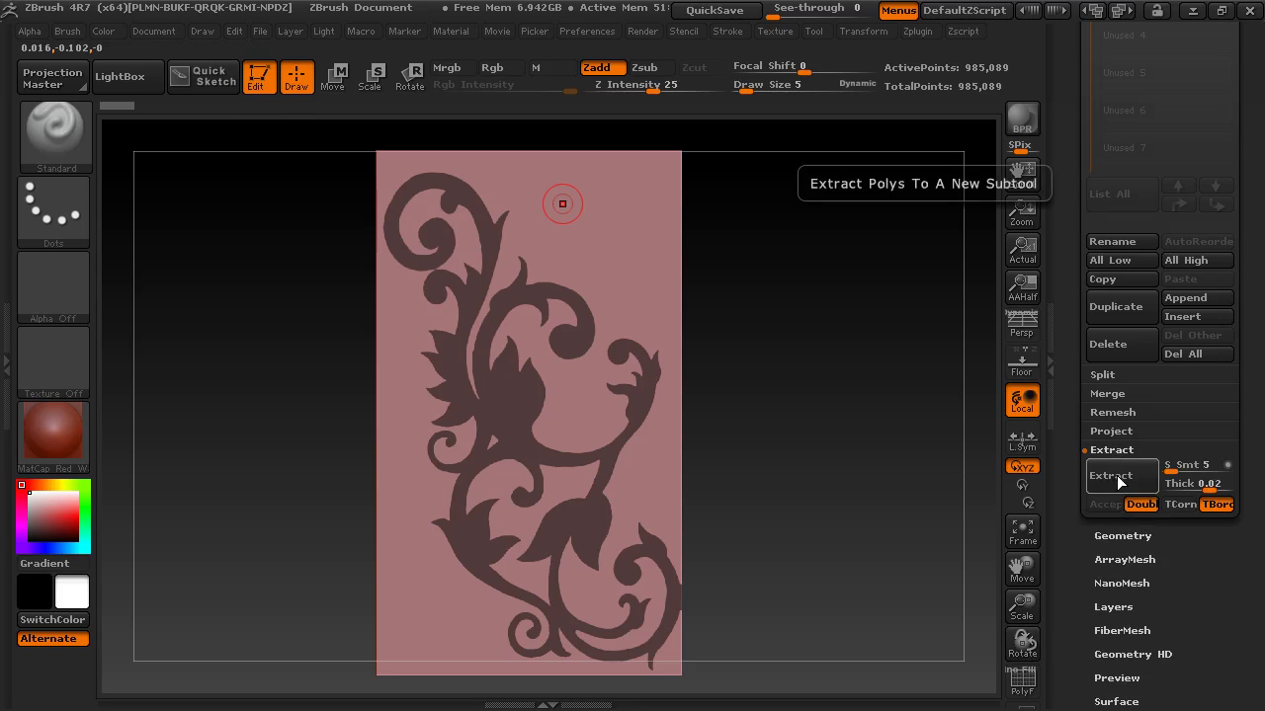
pyautogui.click(1121, 478)
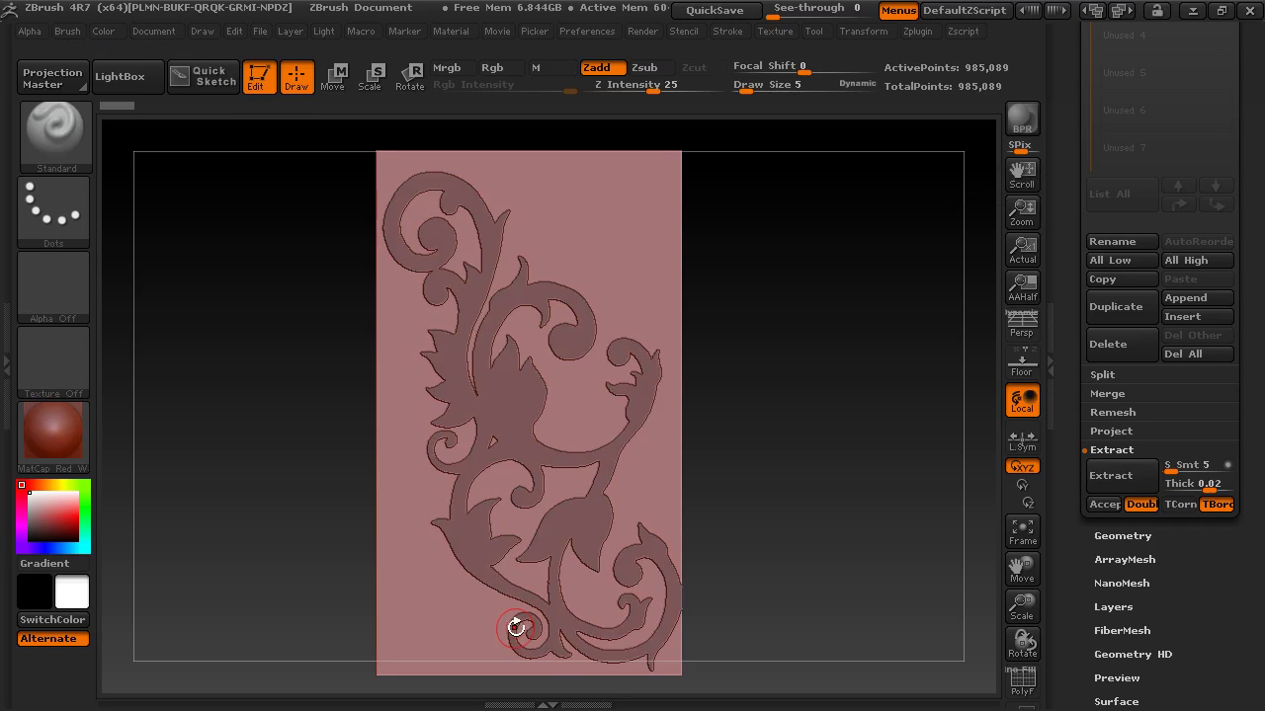
pyautogui.click(1104, 505)
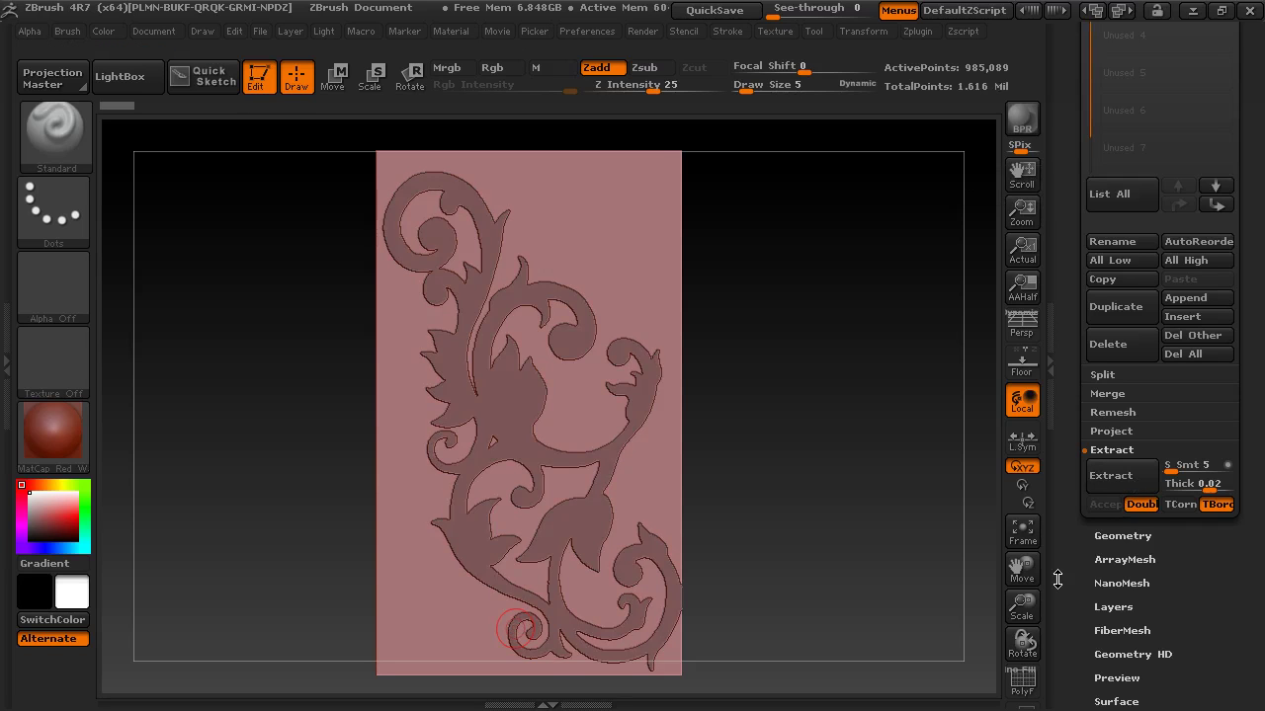
pyautogui.scroll(5, 1087, 159)
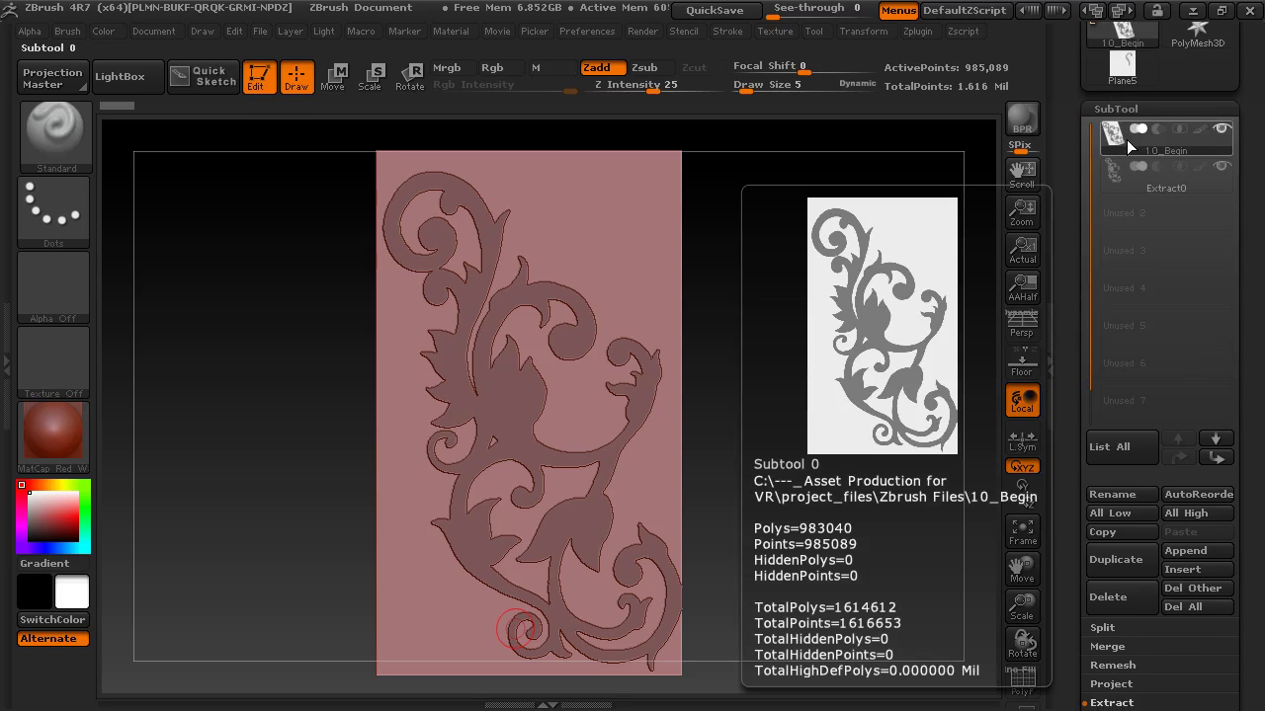
pyautogui.click(1121, 178)
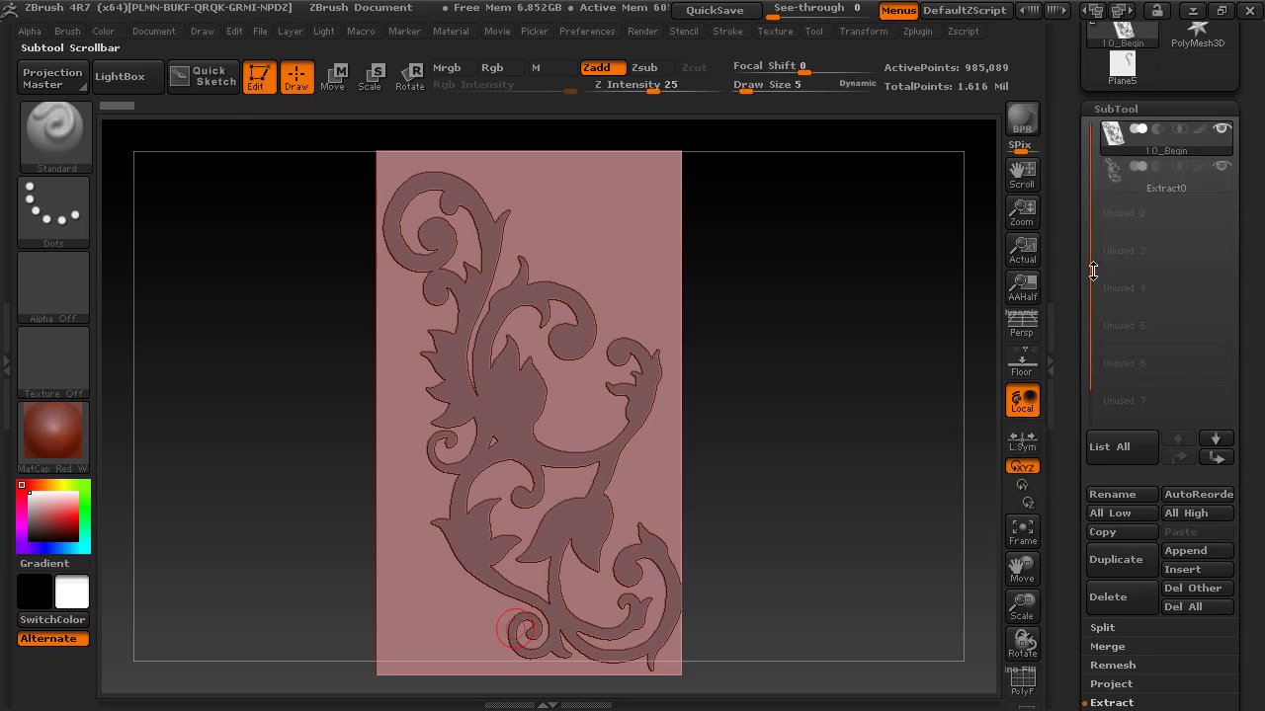
# - Select the Extract0 subtool, hide the 1_0_Begin plane, and rotate to inspect the ornament
pyautogui.click(1126, 183)
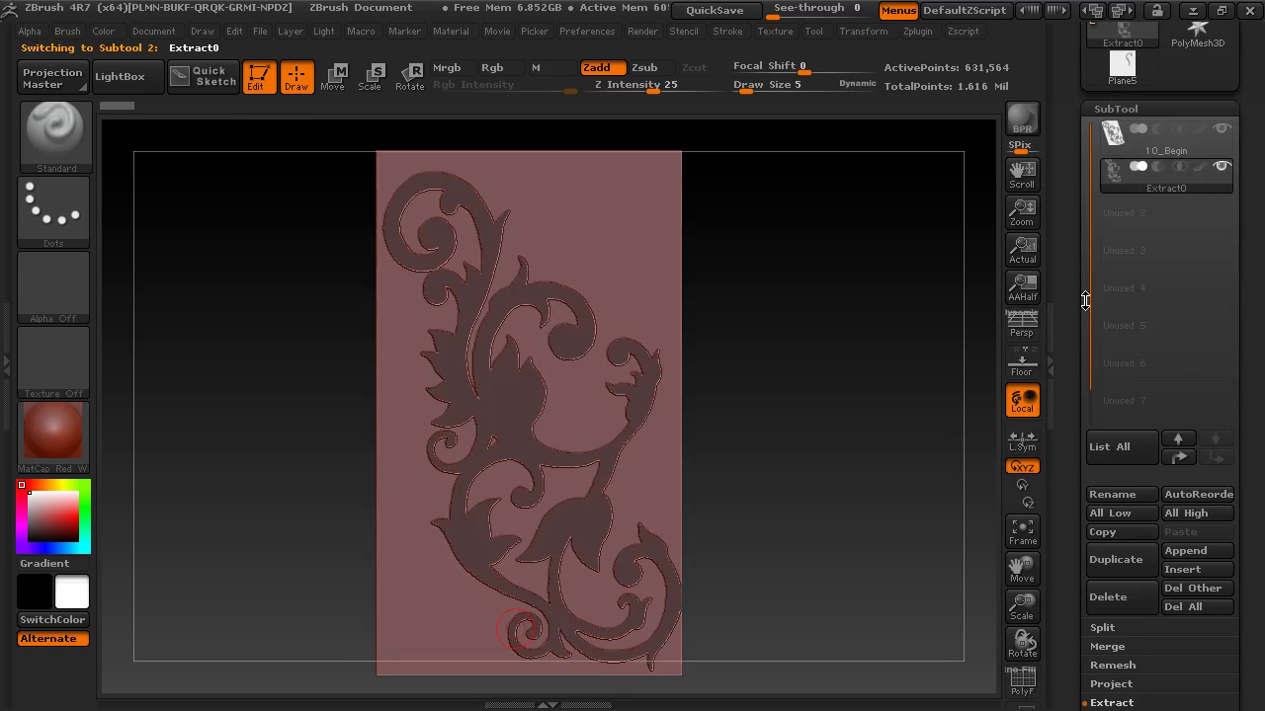
pyautogui.click(1222, 132)
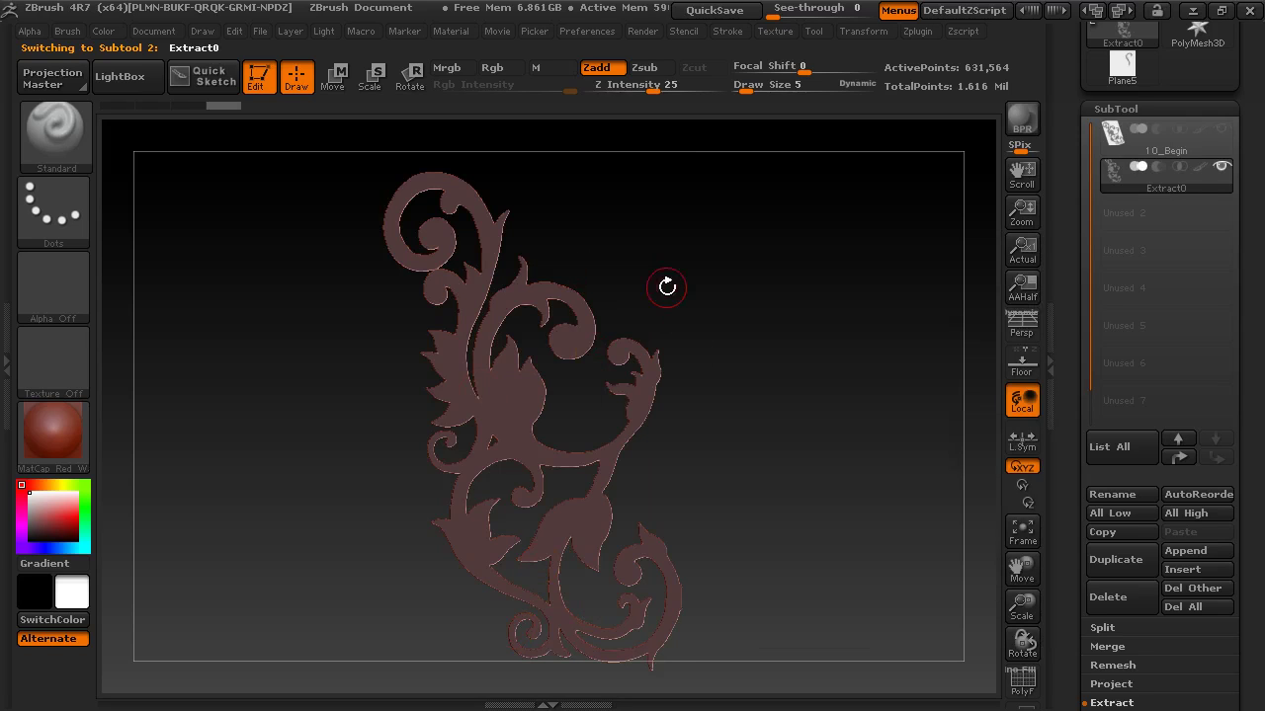
pyautogui.moveTo(663, 282)
pyautogui.mouseDown()
pyautogui.moveTo(714, 296)
pyautogui.moveTo(496, 224)
pyautogui.mouseUp()
pyautogui.moveTo(564, 338); pyautogui.dragTo(641, 294)
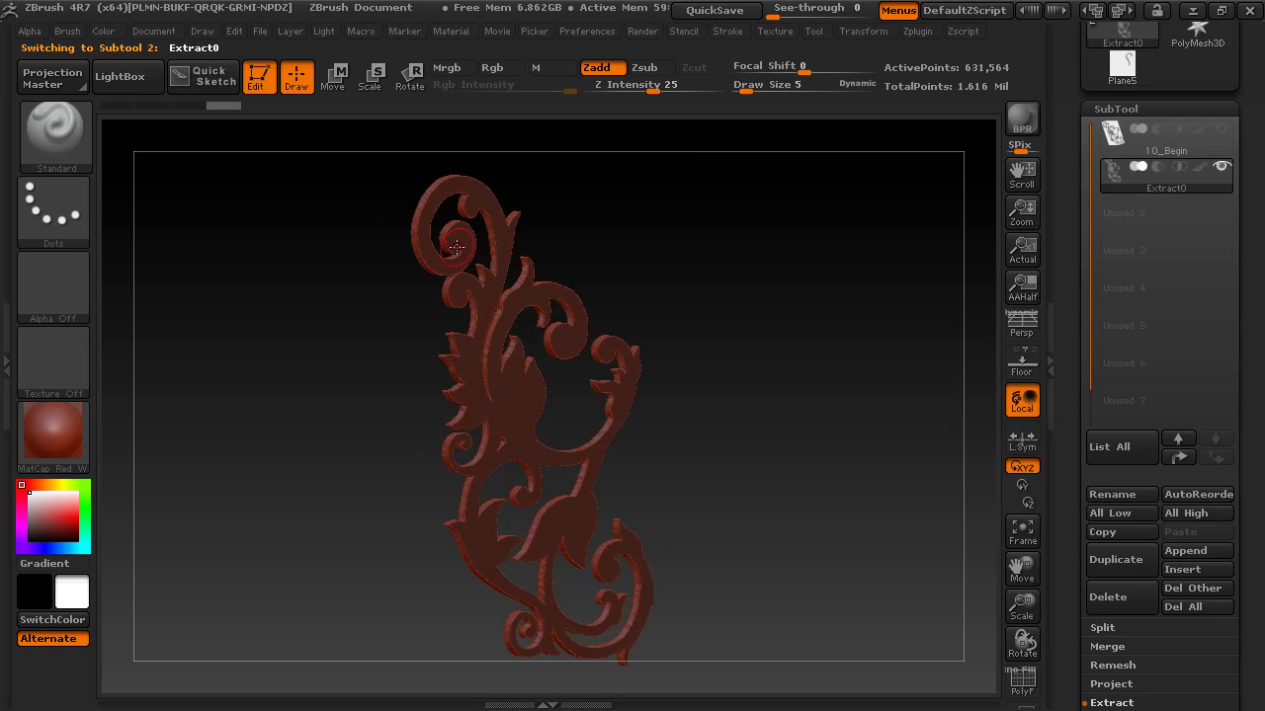
pyautogui.keyDown('shift'); pyautogui.moveTo(728, 345); pyautogui.dragTo(697, 327); pyautogui.keyUp('shift')
# - Clear the mask from the Extract0 ornament and check its thickness from a tilted view
pyautogui.press('ctrl')
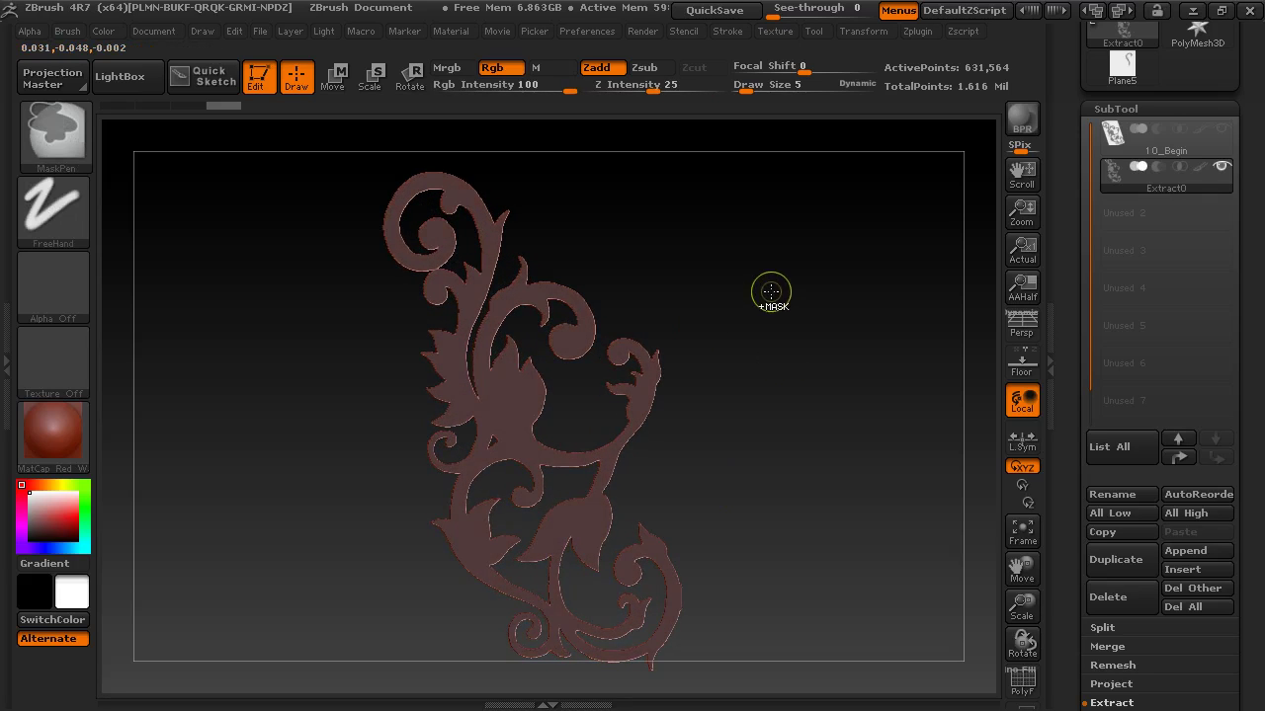
pyautogui.keyDown('ctrl'); pyautogui.click(779, 288); pyautogui.keyUp('ctrl')
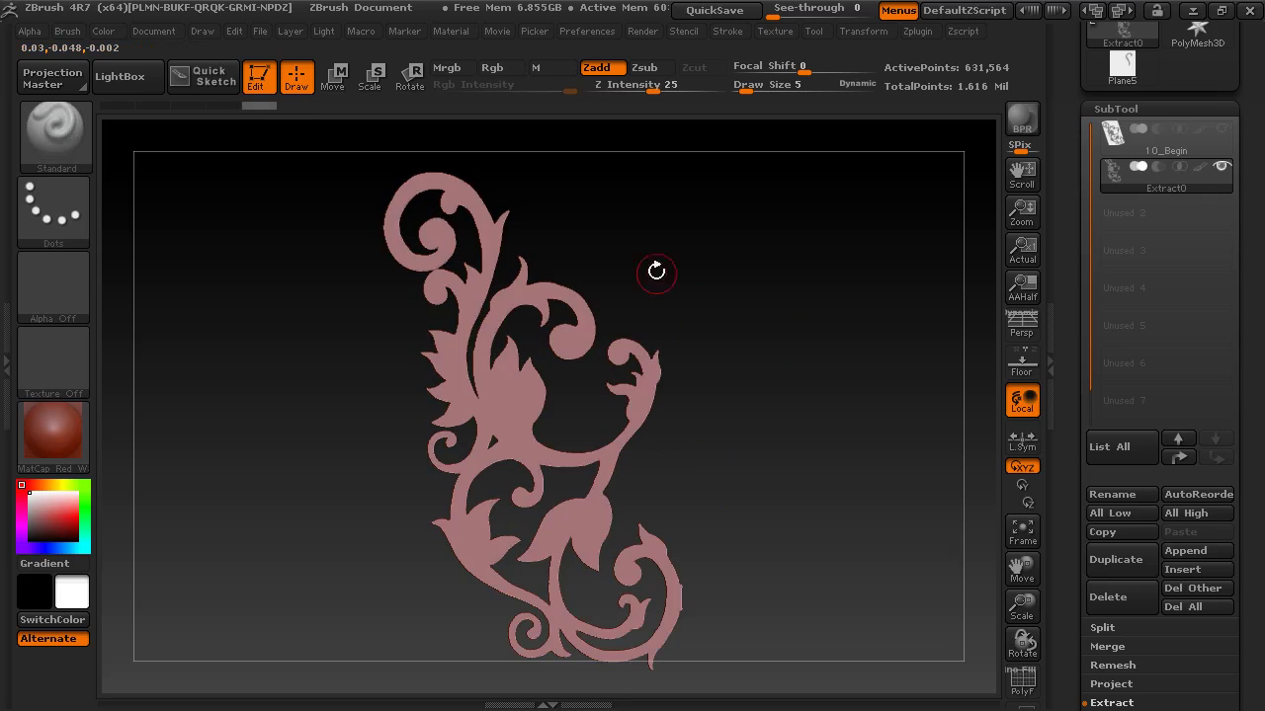
pyautogui.moveTo(649, 257); pyautogui.dragTo(702, 322)
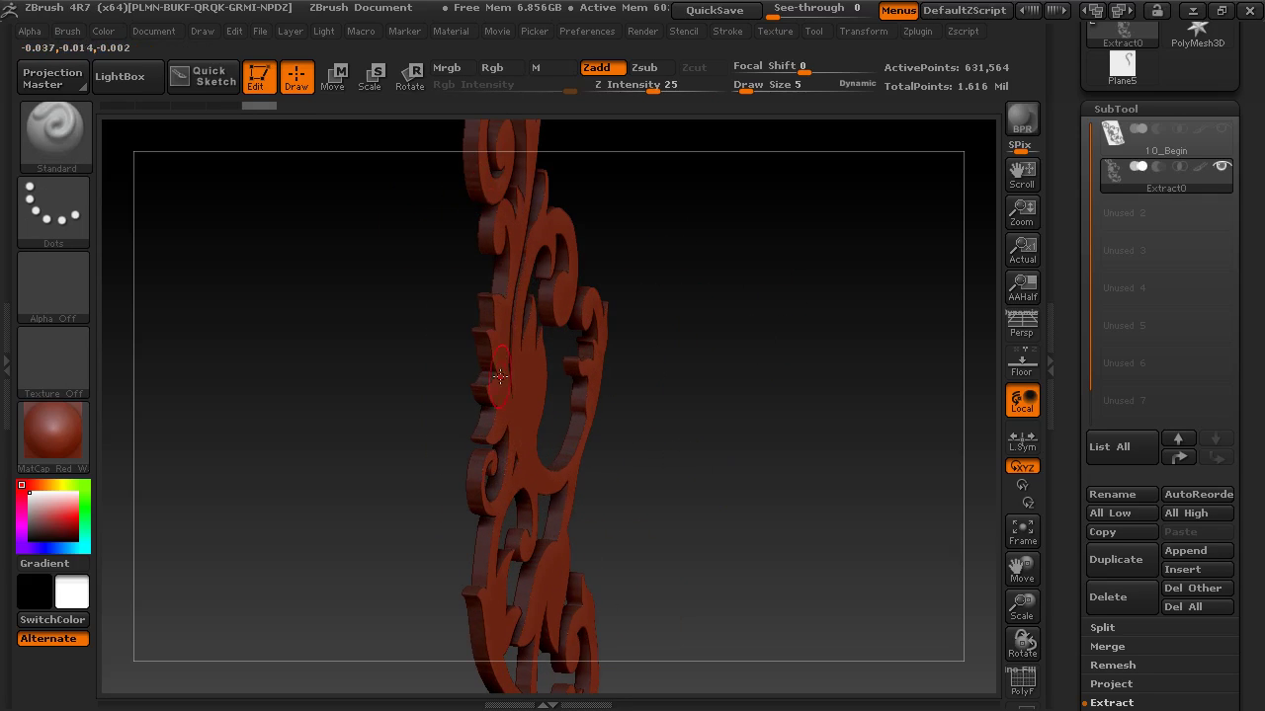
pyautogui.moveTo(721, 421); pyautogui.dragTo(770, 305)
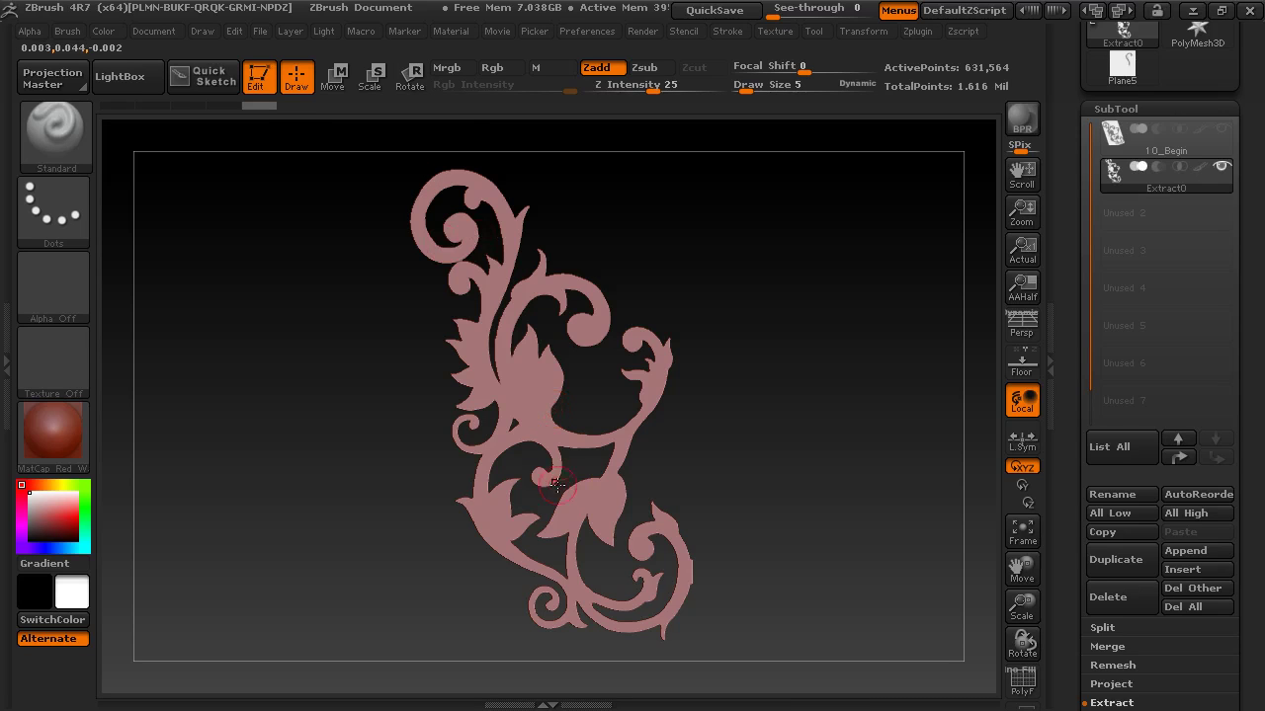
# - Choose the Dam_Standard brush and enable Lazy Mouse with LazyRadius raised to 32
pyautogui.click(57, 132)
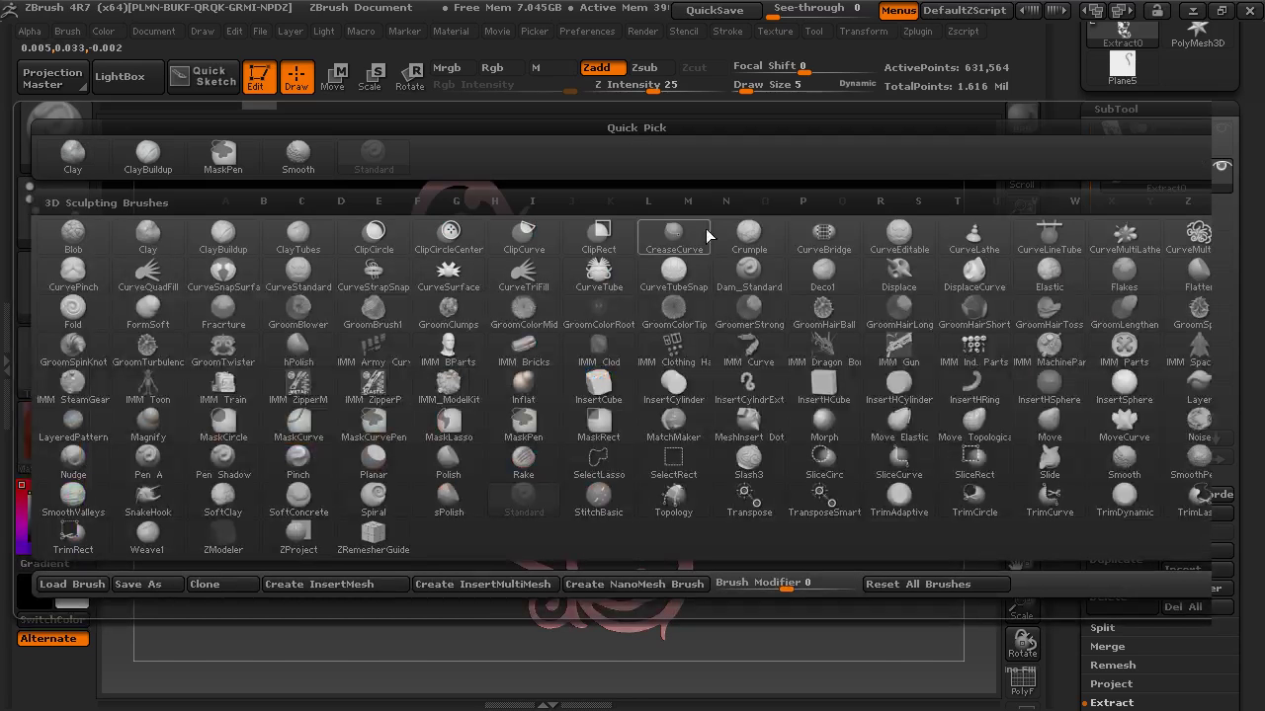
pyautogui.click(978, 280)
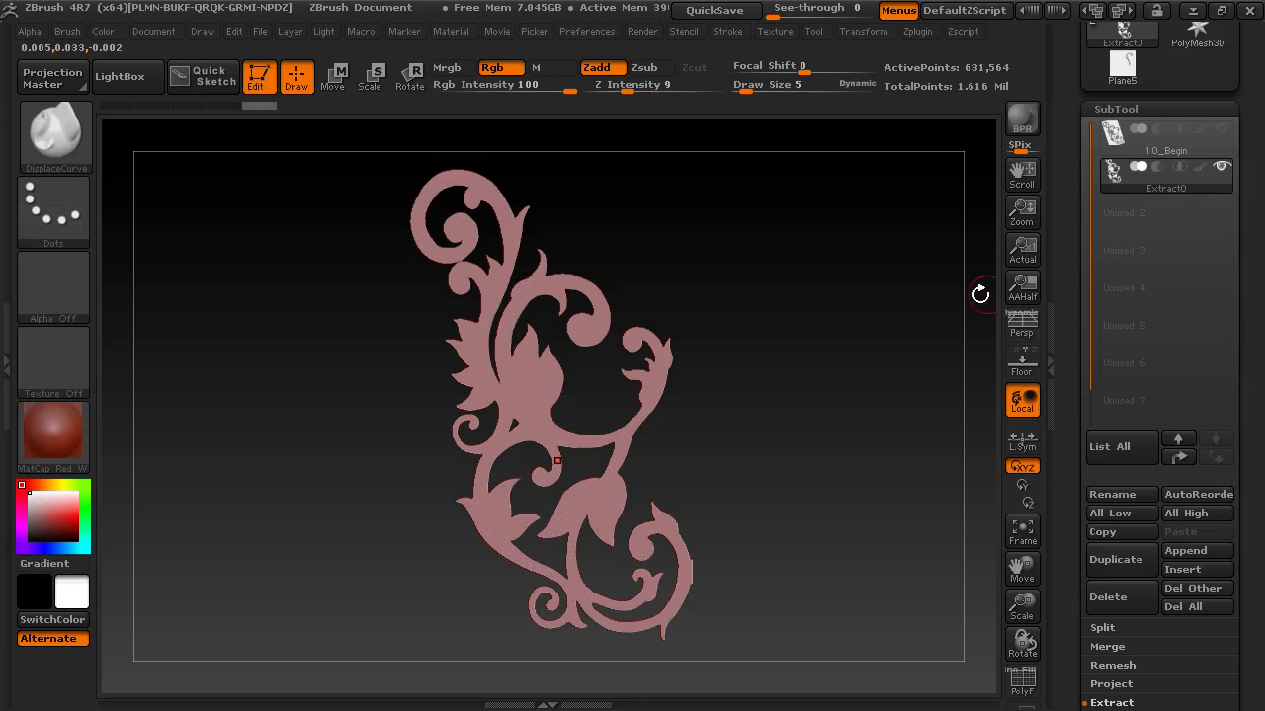
pyautogui.click(53, 127)
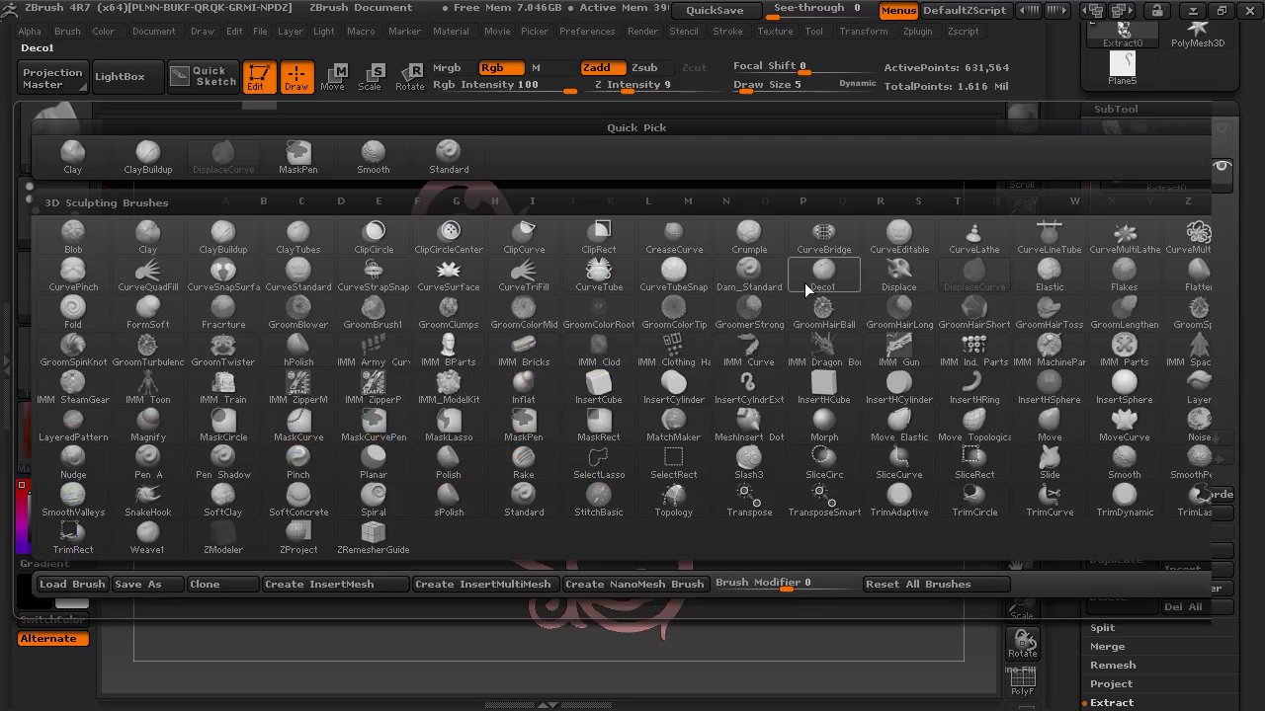
pyautogui.click(743, 283)
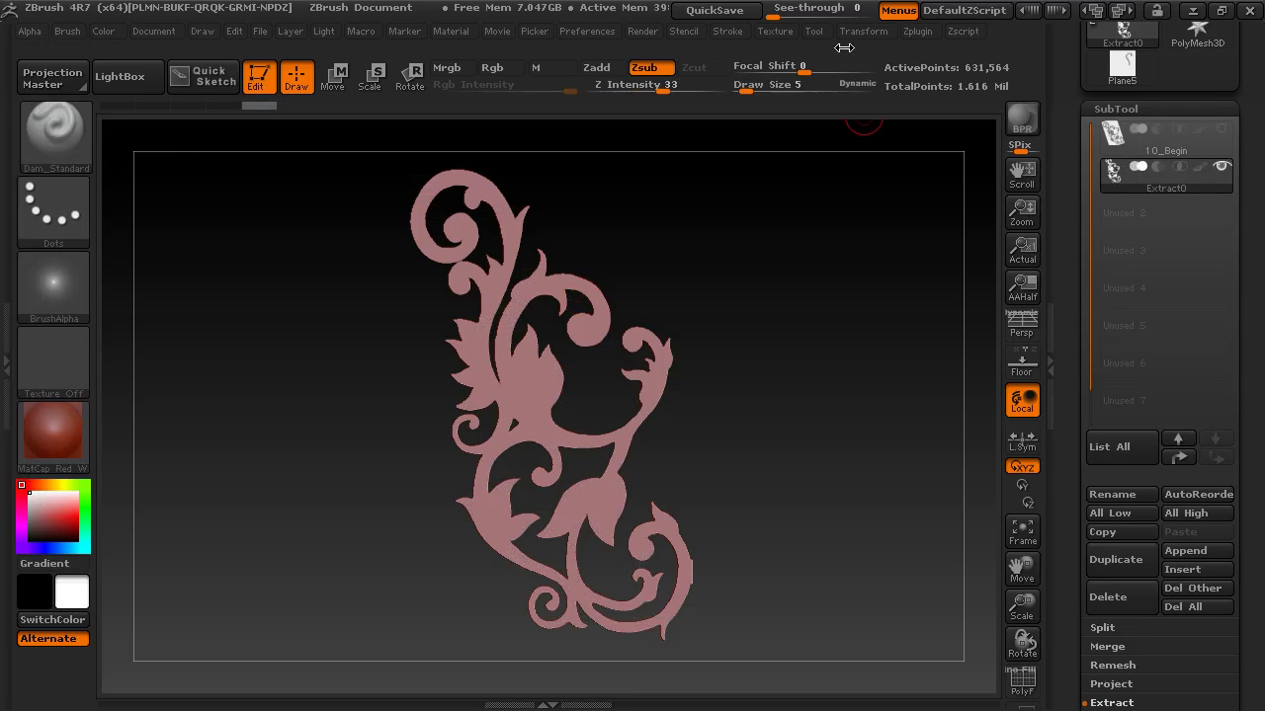
pyautogui.click(729, 32)
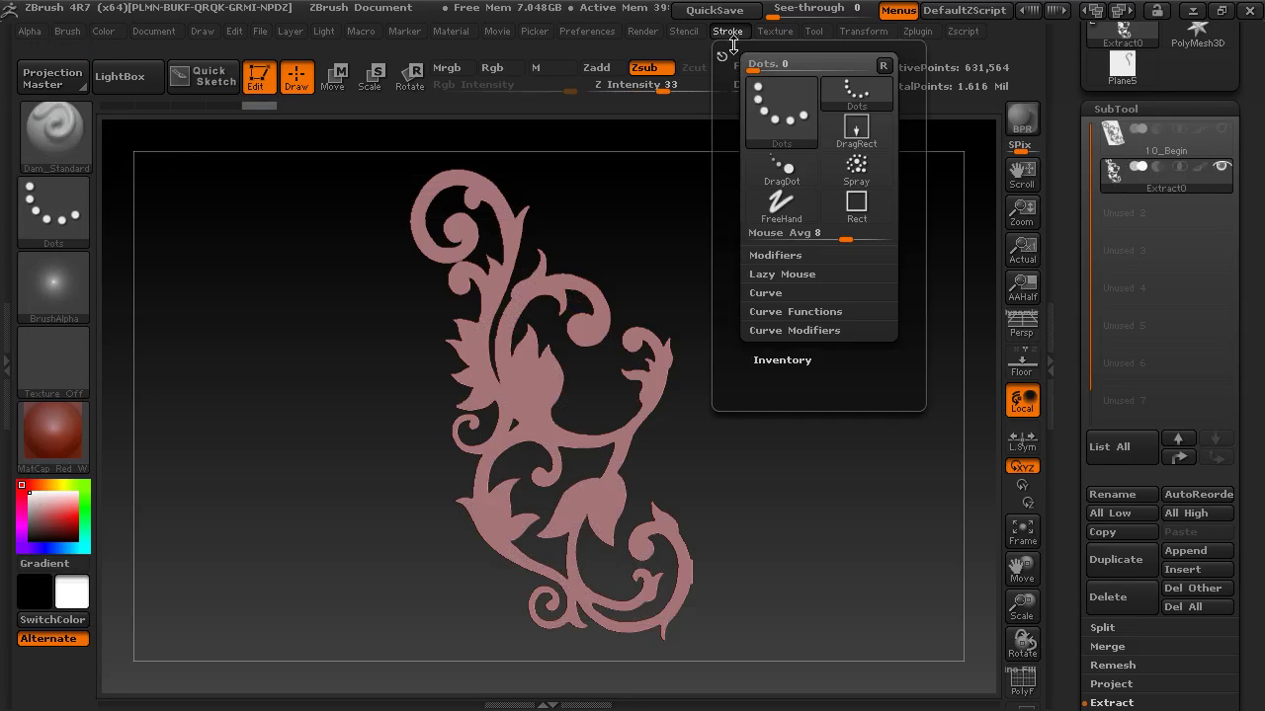
pyautogui.click(779, 273)
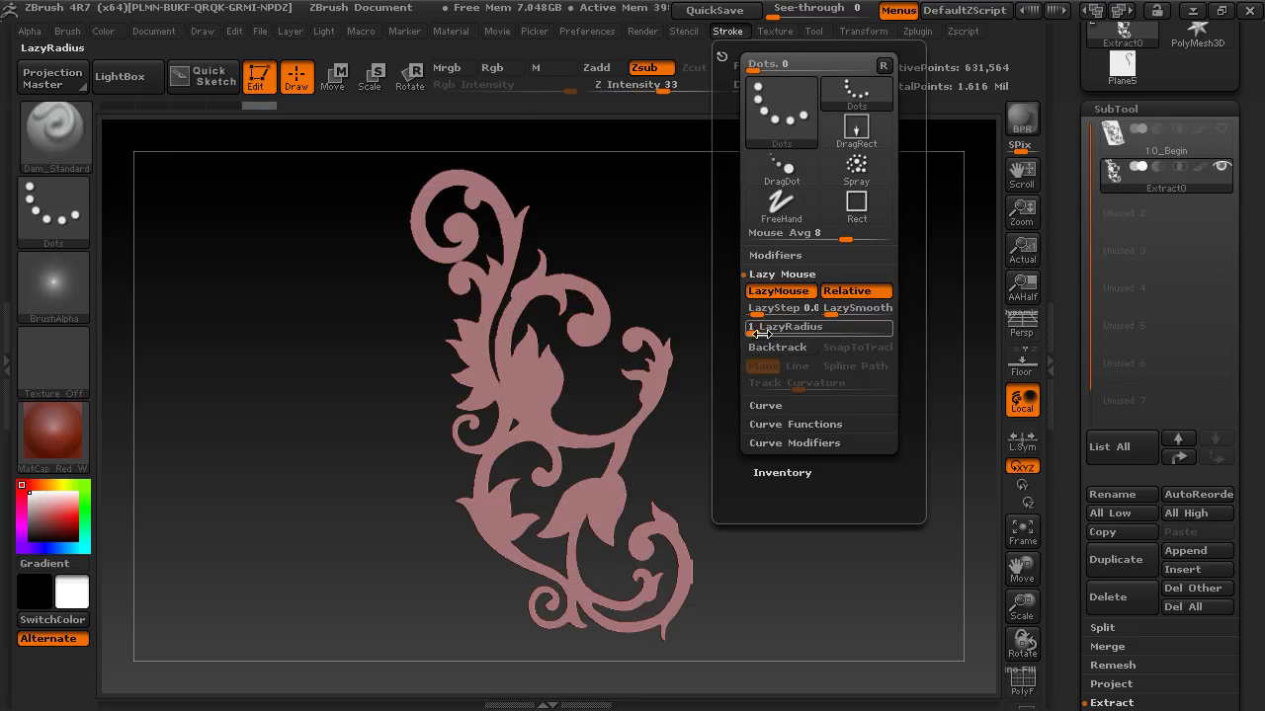
pyautogui.moveTo(750, 327); pyautogui.dragTo(811, 331)
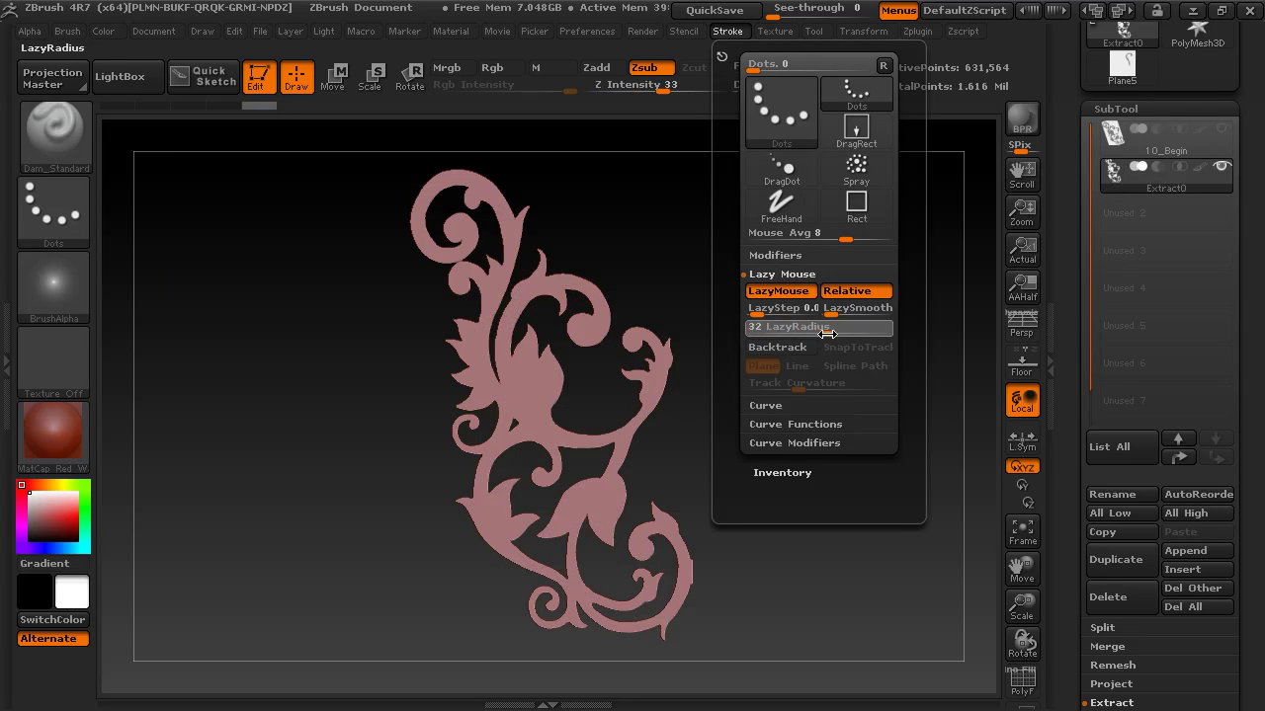
# - Set symmetry to the Z axis only and turn on BackfaceMask auto masking
pyautogui.click(861, 30)
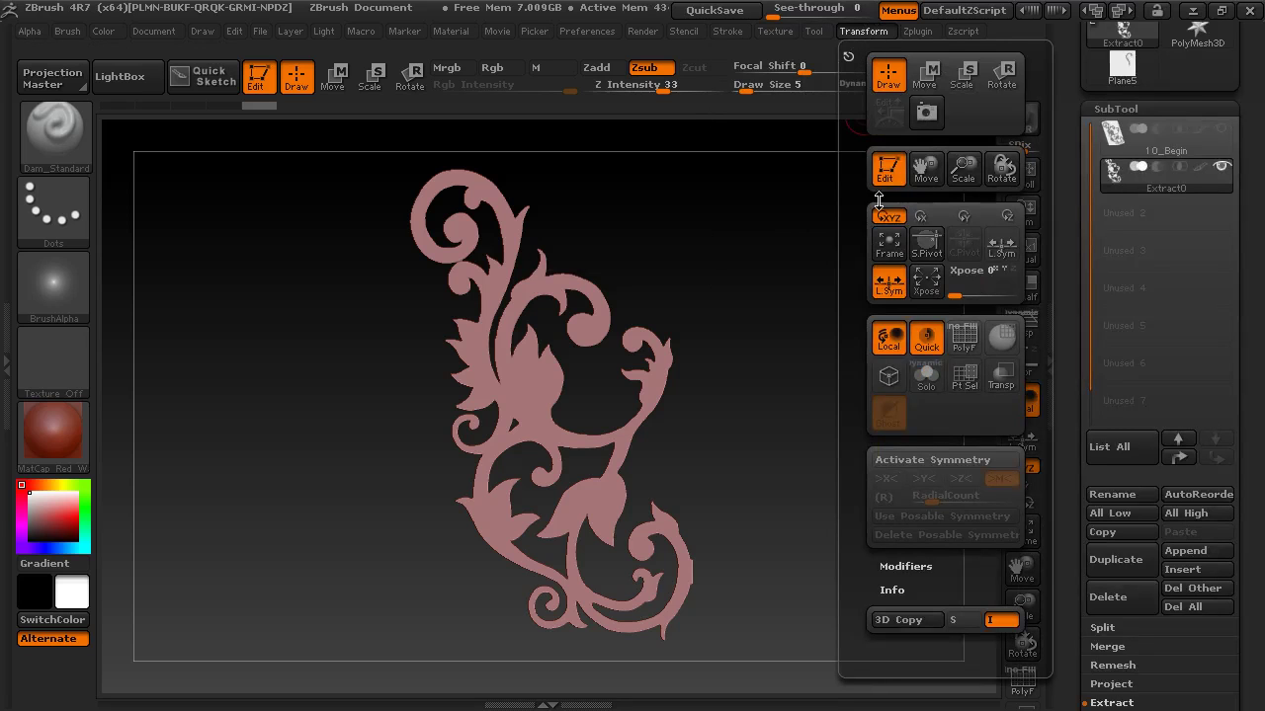
pyautogui.click(929, 459)
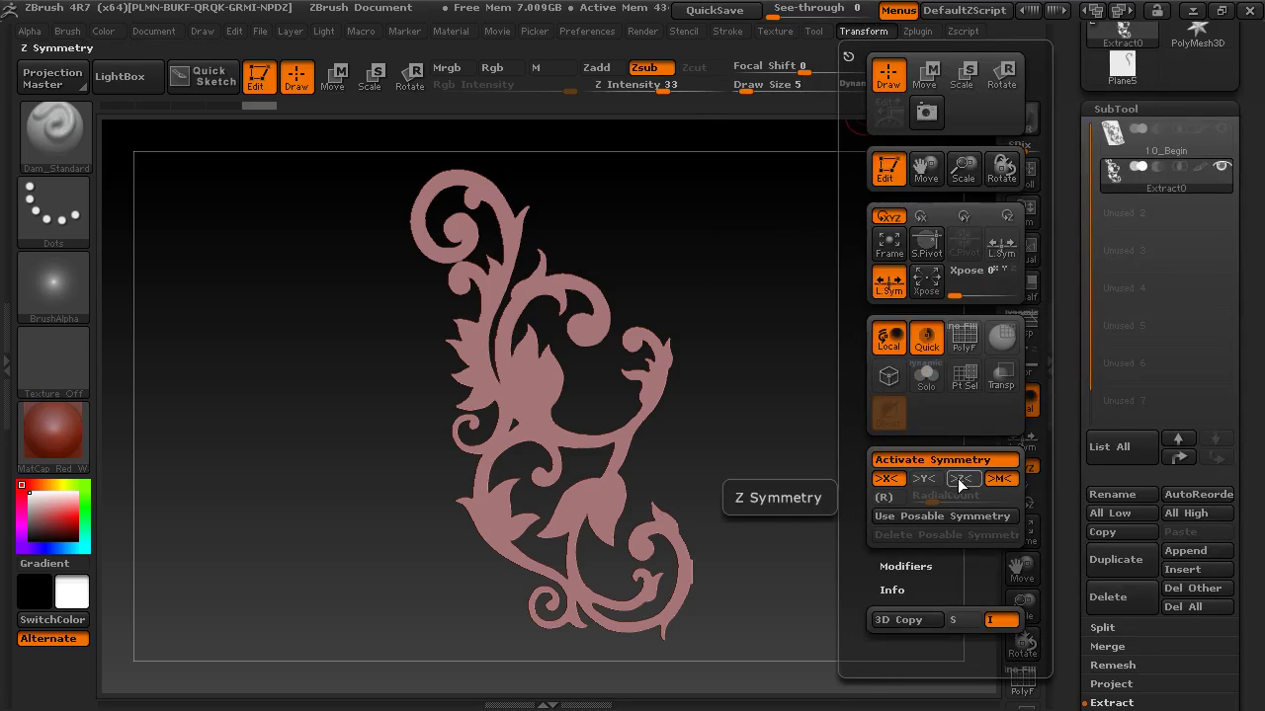
pyautogui.click(960, 478)
pyautogui.click(886, 478)
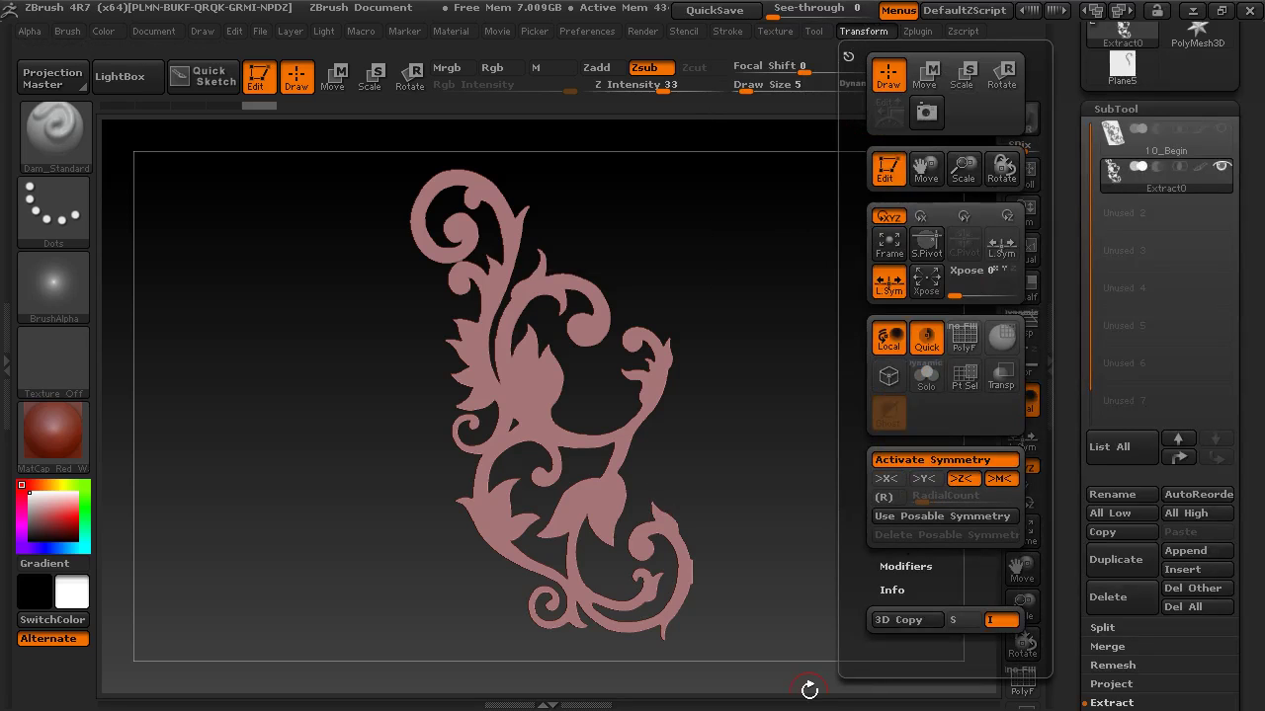
pyautogui.click(67, 31)
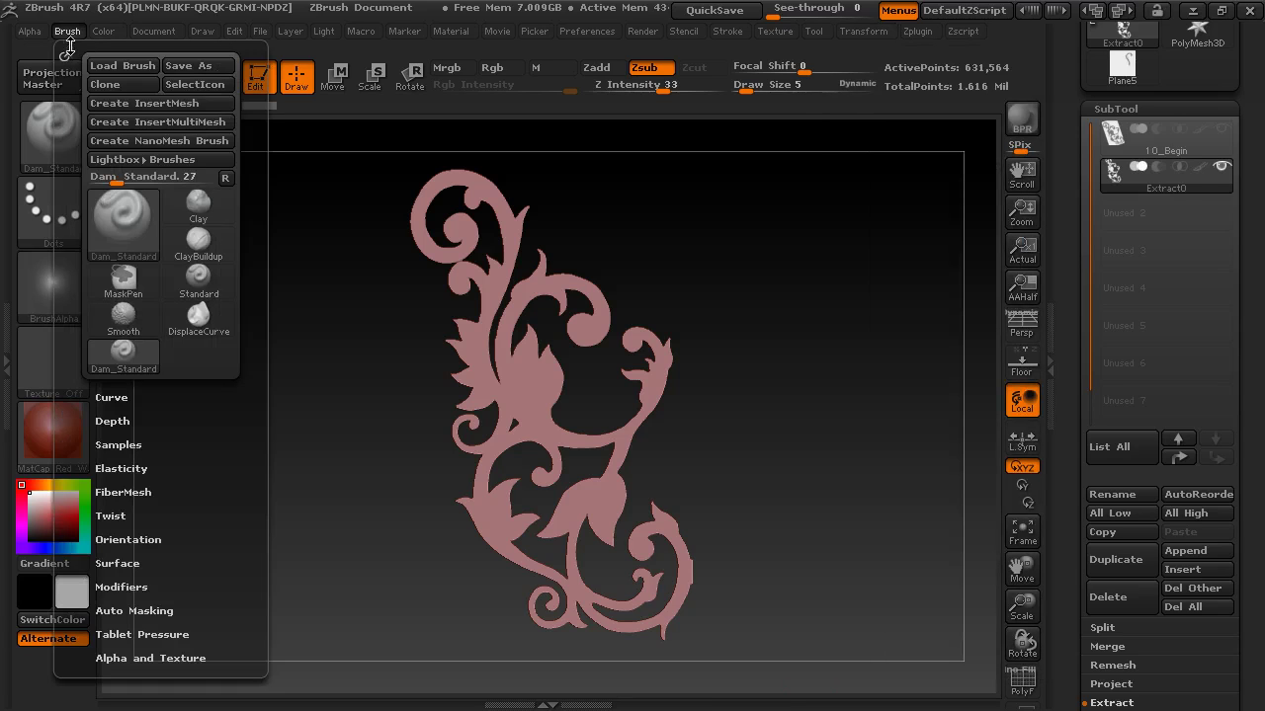
pyautogui.click(136, 611)
pyautogui.click(132, 489)
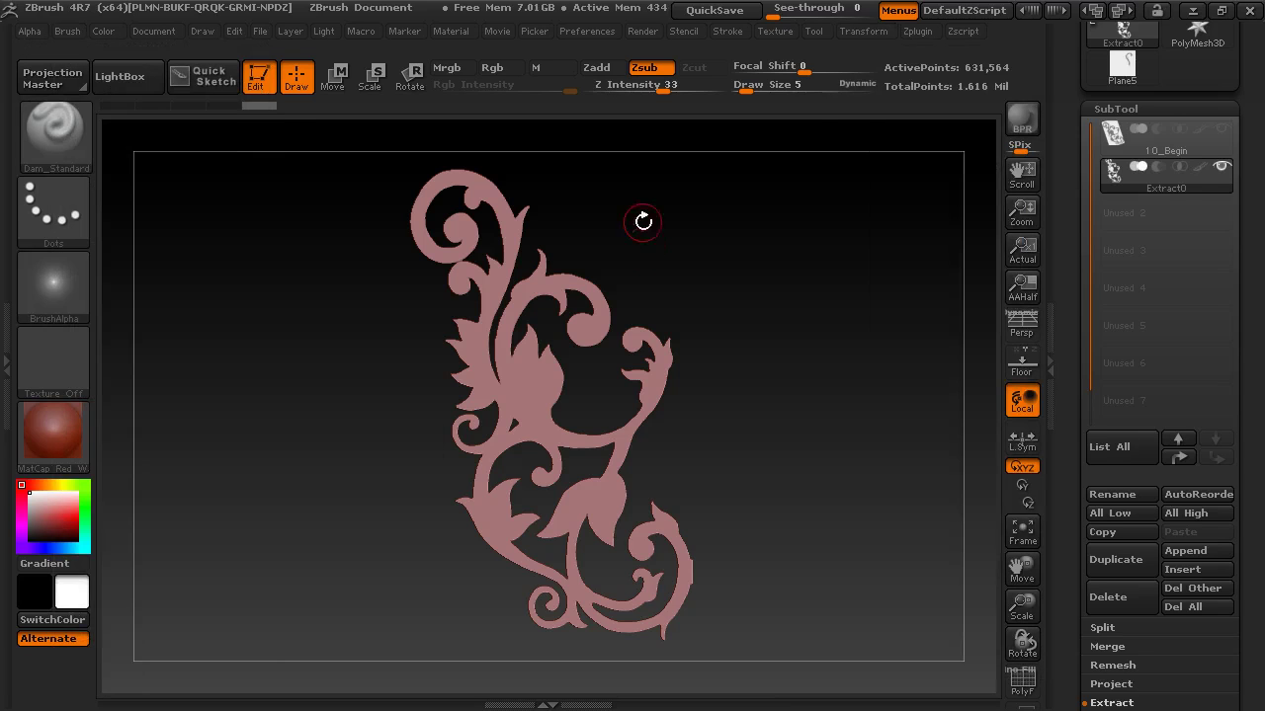
# - Carve a Dam_Standard groove from the top curl along the spiral stem into the right curl
pyautogui.moveTo(641, 211)
pyautogui.mouseDown()
pyautogui.moveTo(629, 231)
pyautogui.moveTo(626, 207)
pyautogui.moveTo(632, 231)
pyautogui.moveTo(756, 211)
pyautogui.moveTo(780, 355)
pyautogui.moveTo(742, 296)
pyautogui.moveTo(713, 280)
pyautogui.mouseUp()
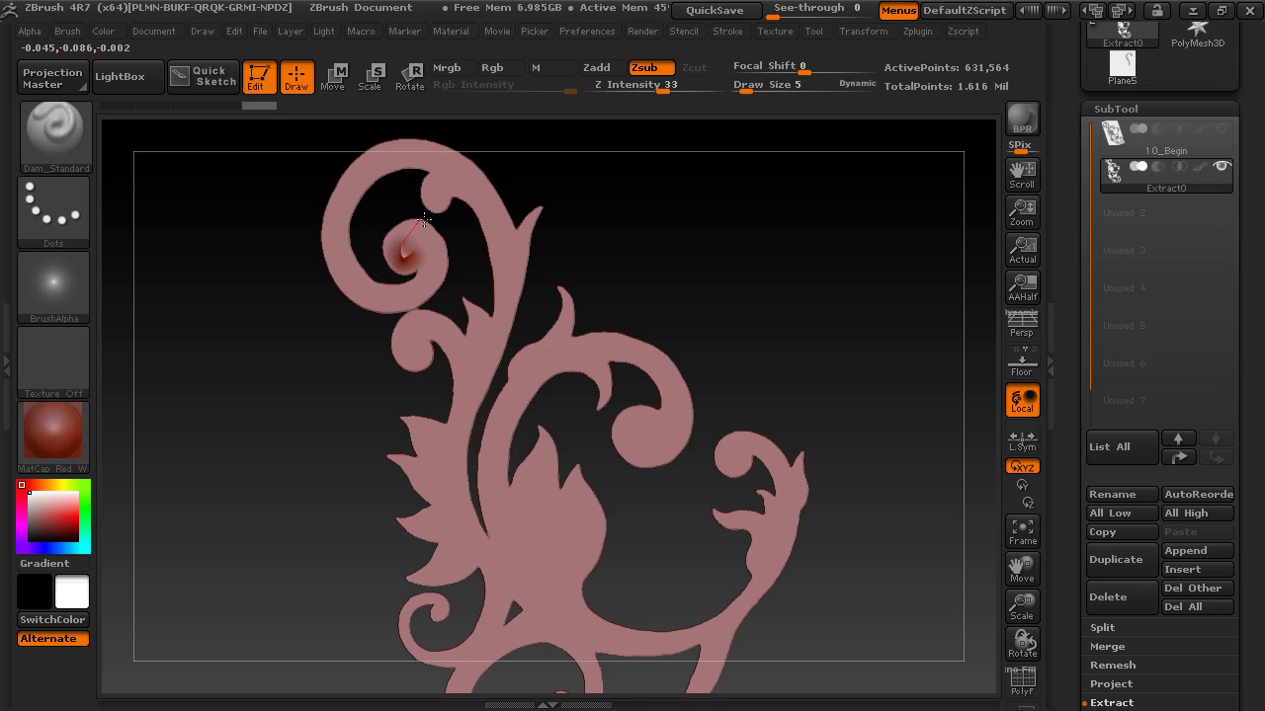
pyautogui.moveTo(437, 286)
pyautogui.mouseDown()
pyautogui.moveTo(351, 293)
pyautogui.moveTo(330, 228)
pyautogui.moveTo(359, 164)
pyautogui.moveTo(430, 146)
pyautogui.moveTo(483, 191)
pyautogui.moveTo(505, 258)
pyautogui.moveTo(503, 311)
pyautogui.moveTo(451, 448)
pyautogui.moveTo(457, 528)
pyautogui.moveTo(481, 565)
pyautogui.moveTo(593, 638)
pyautogui.moveTo(646, 646)
pyautogui.moveTo(705, 631)
pyautogui.moveTo(765, 578)
pyautogui.moveTo(791, 482)
pyautogui.moveTo(783, 460)
pyautogui.moveTo(712, 437)
pyautogui.mouseUp()
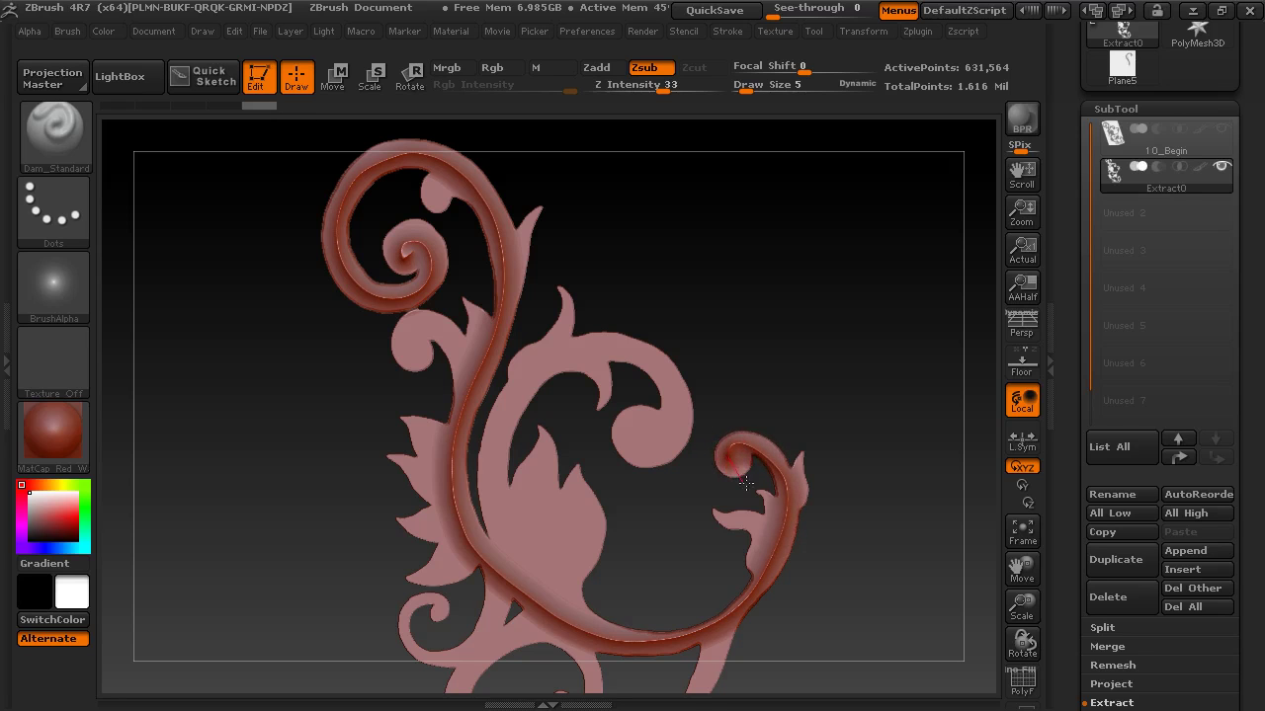
# - Extend the groove into the right curl and around the upper inner curl, checking its depth
pyautogui.moveTo(764, 442); pyautogui.dragTo(771, 428)
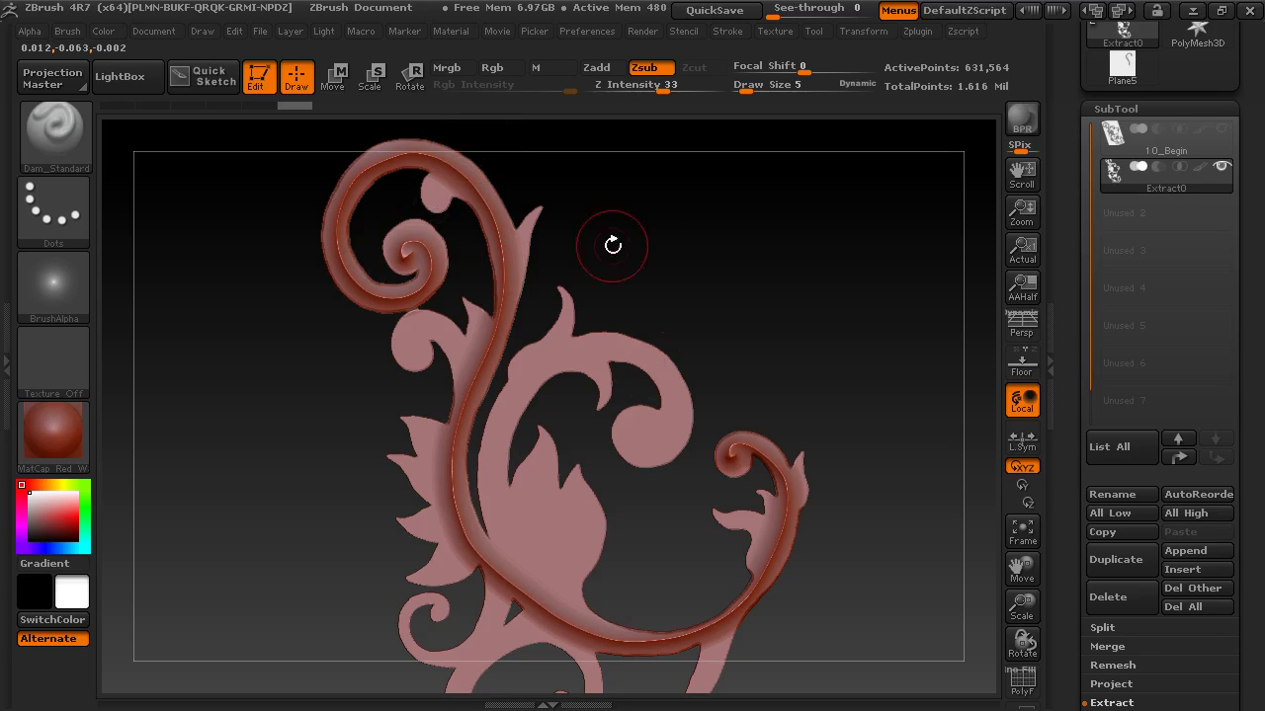
pyautogui.moveTo(602, 243); pyautogui.dragTo(635, 303)
pyautogui.moveTo(601, 418); pyautogui.dragTo(404, 409)
pyautogui.moveTo(599, 214); pyautogui.dragTo(627, 342)
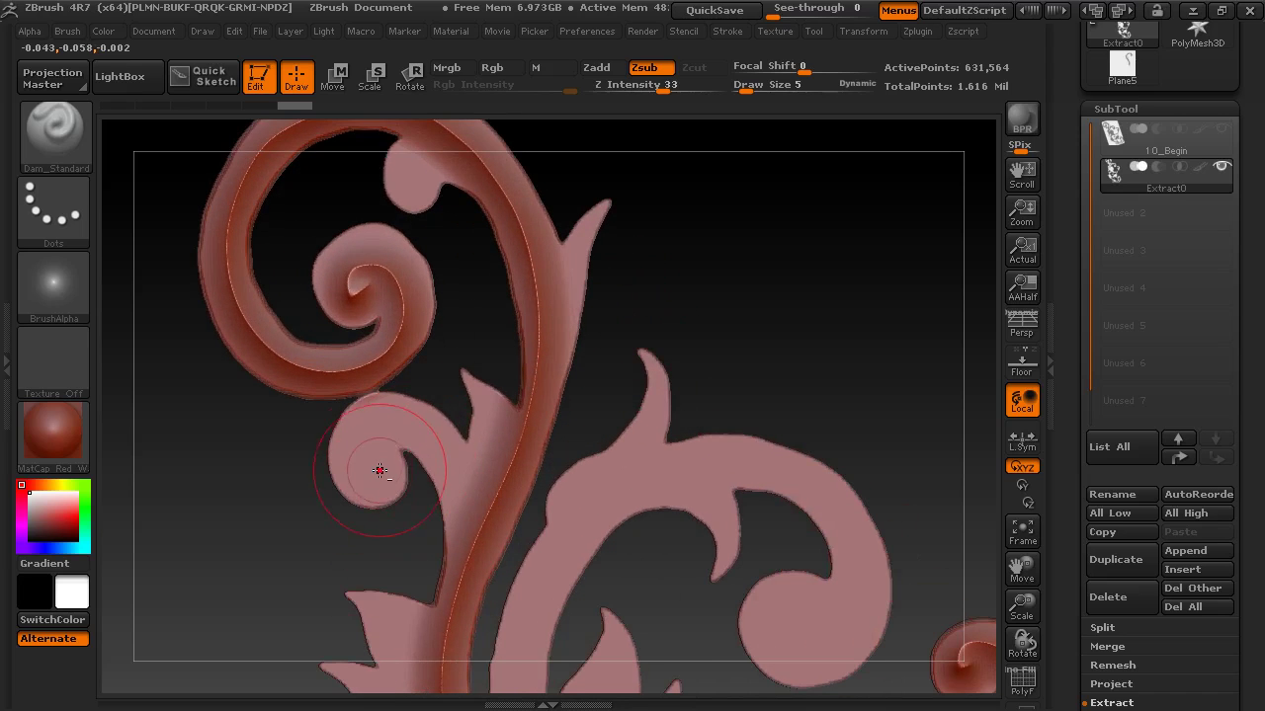
pyautogui.moveTo(378, 487)
pyautogui.mouseDown()
pyautogui.moveTo(334, 489)
pyautogui.moveTo(349, 433)
pyautogui.moveTo(381, 409)
pyautogui.moveTo(434, 426)
pyautogui.moveTo(461, 505)
pyautogui.moveTo(461, 598)
pyautogui.mouseUp()
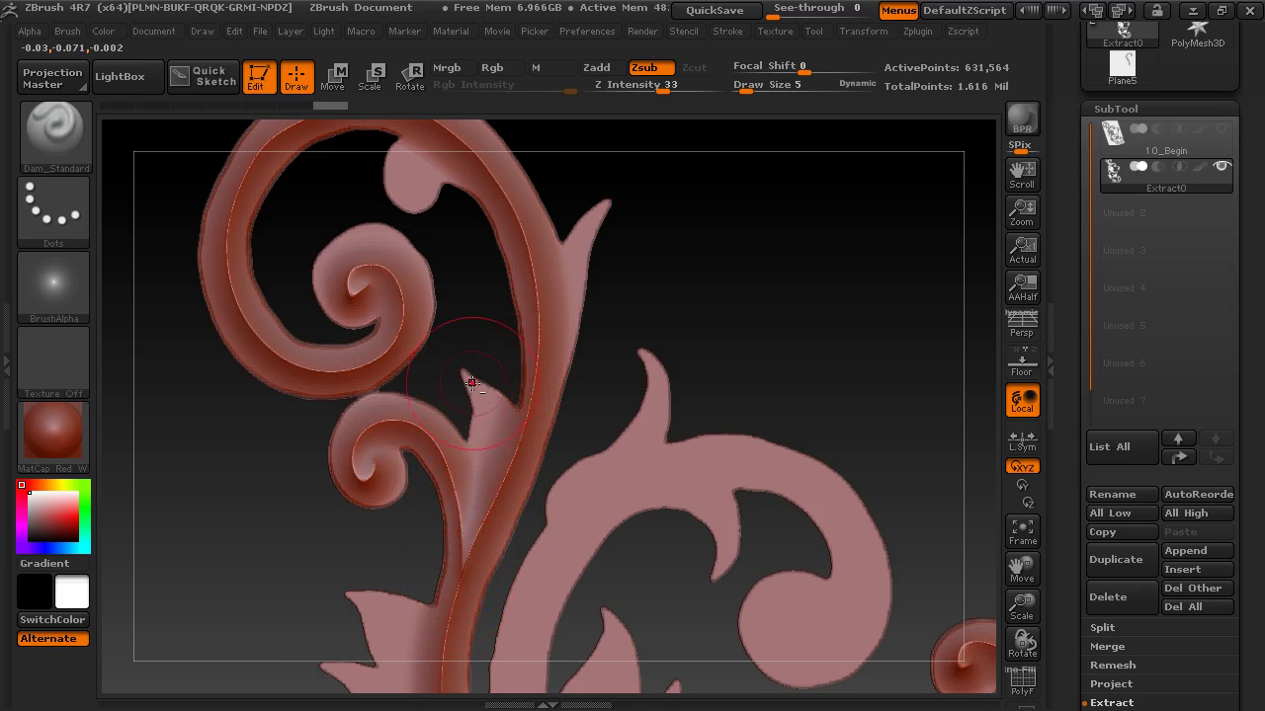
pyautogui.moveTo(626, 290); pyautogui.dragTo(731, 288)
pyautogui.moveTo(579, 375); pyautogui.dragTo(480, 451)
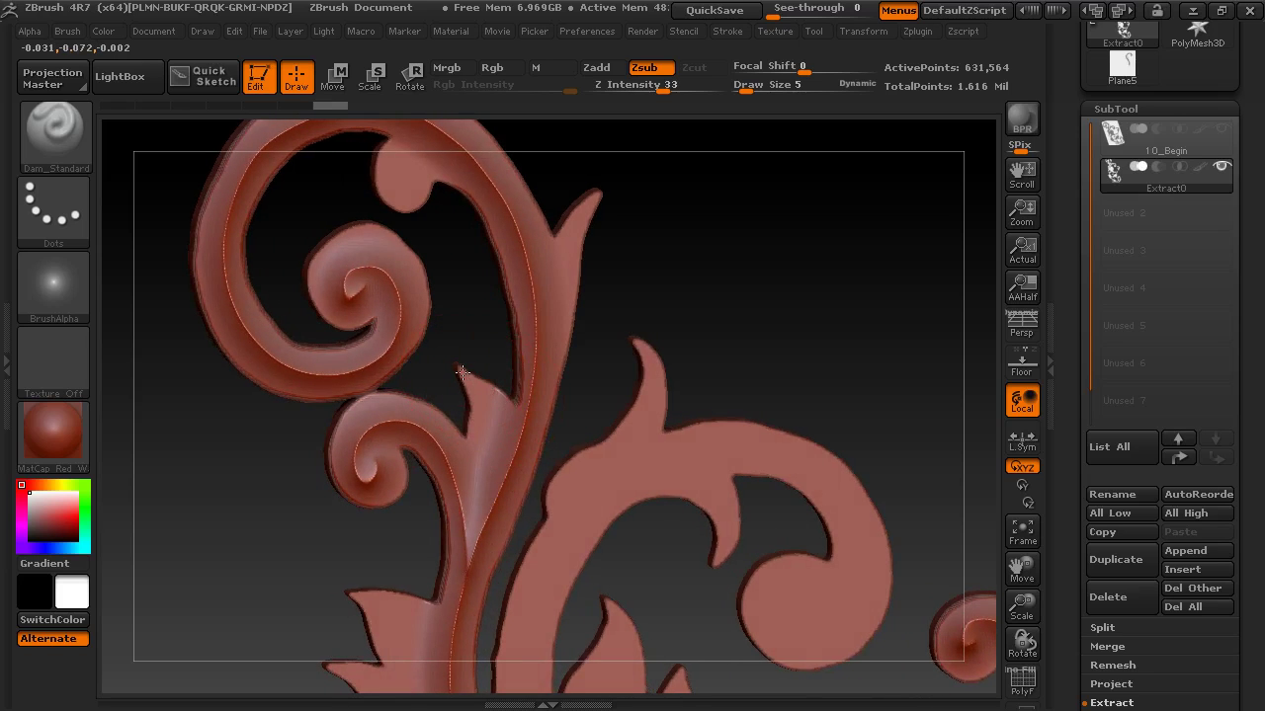
# - Carve a thin crease down the leaf stem and re-angle the view to check it
pyautogui.moveTo(480, 397); pyautogui.dragTo(493, 410)
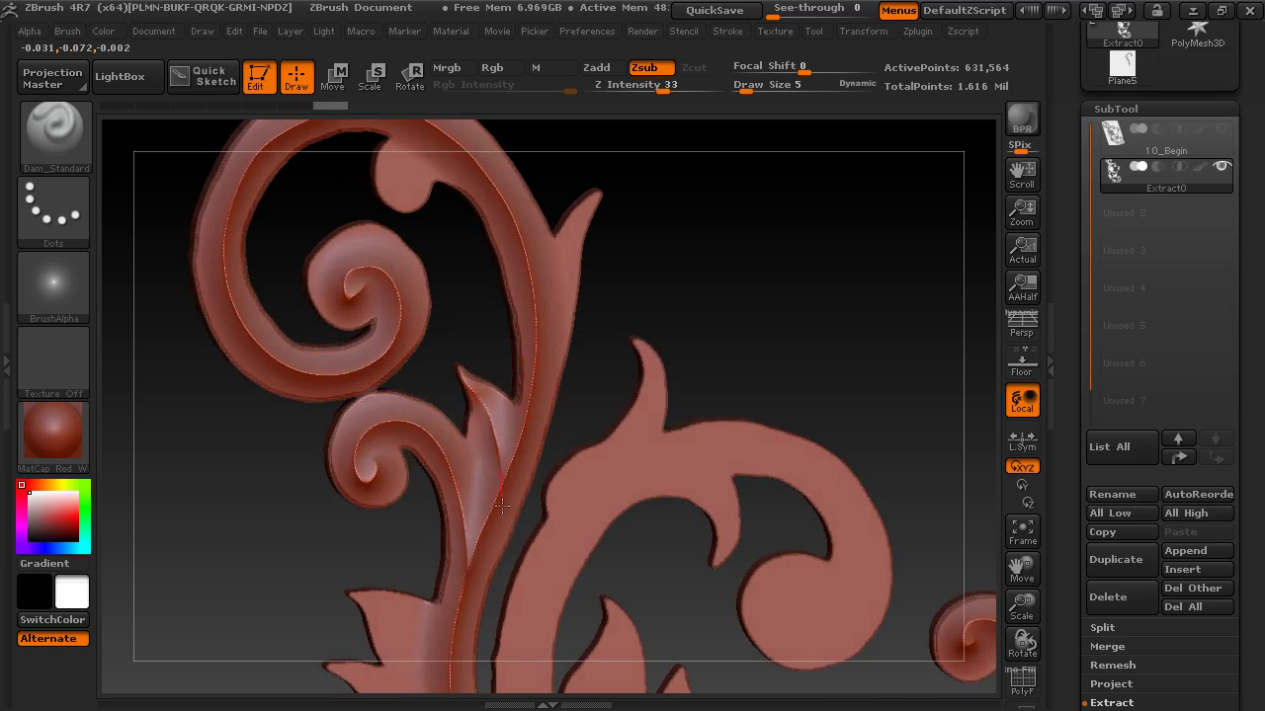
pyautogui.moveTo(725, 336)
pyautogui.mouseDown()
pyautogui.moveTo(722, 302)
pyautogui.moveTo(668, 306)
pyautogui.moveTo(556, 268)
pyautogui.mouseUp()
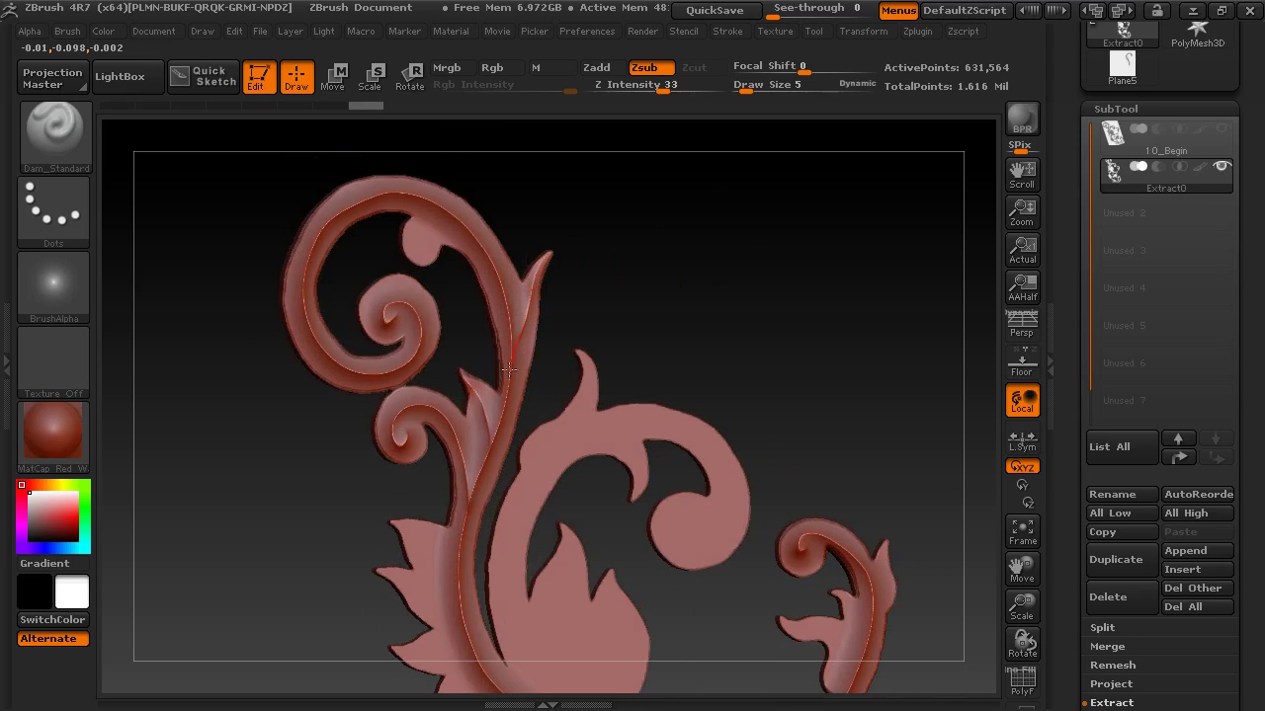
pyautogui.moveTo(677, 347)
pyautogui.mouseDown()
pyautogui.moveTo(694, 342)
pyautogui.moveTo(678, 248)
pyautogui.moveTo(678, 302)
pyautogui.mouseUp()
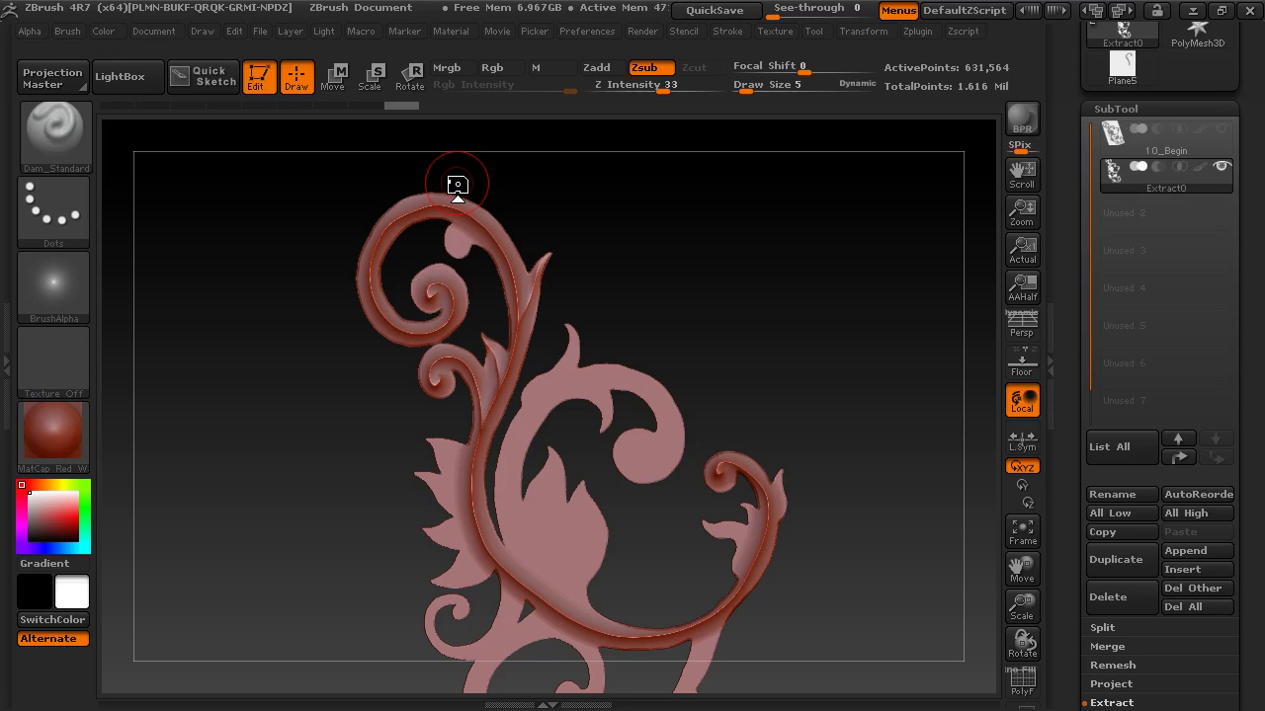
# - Load OrnateElement_polished.ZTL from the ZTools folder and rotate to view its lower part
pyautogui.scroll(5, 1071, 194)
pyautogui.click(1116, 62)
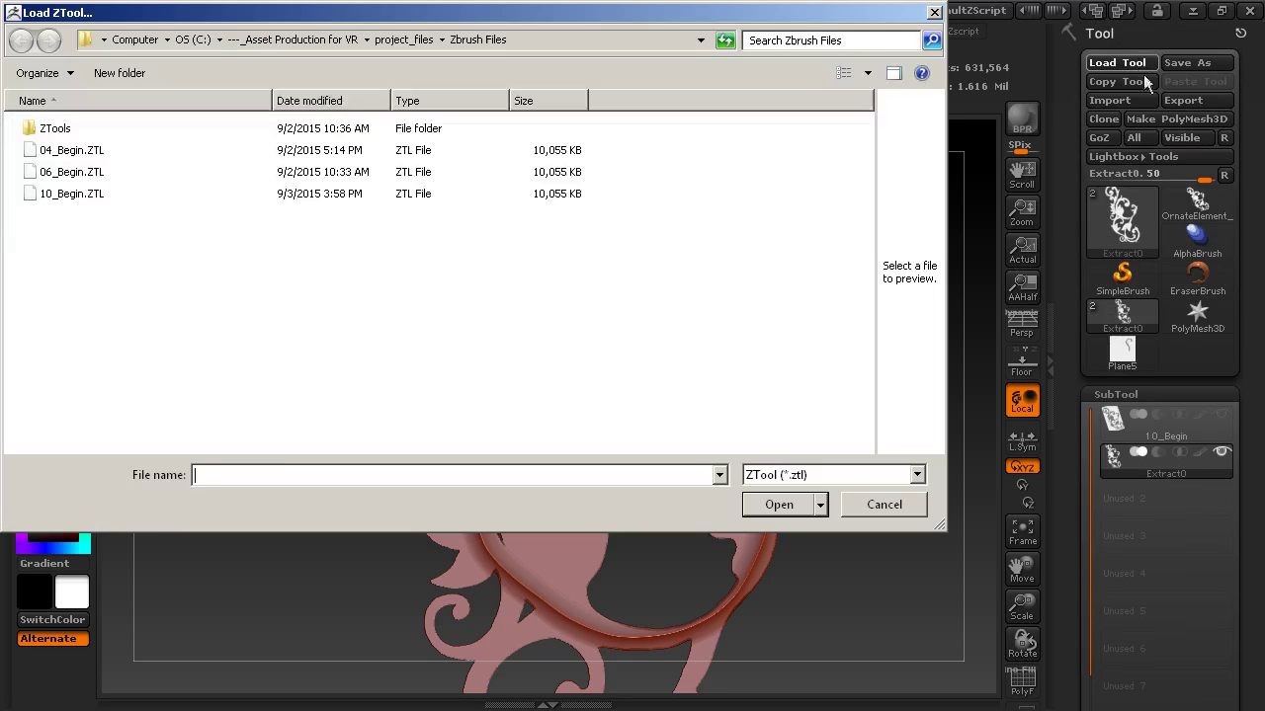
pyautogui.doubleClick(49, 129)
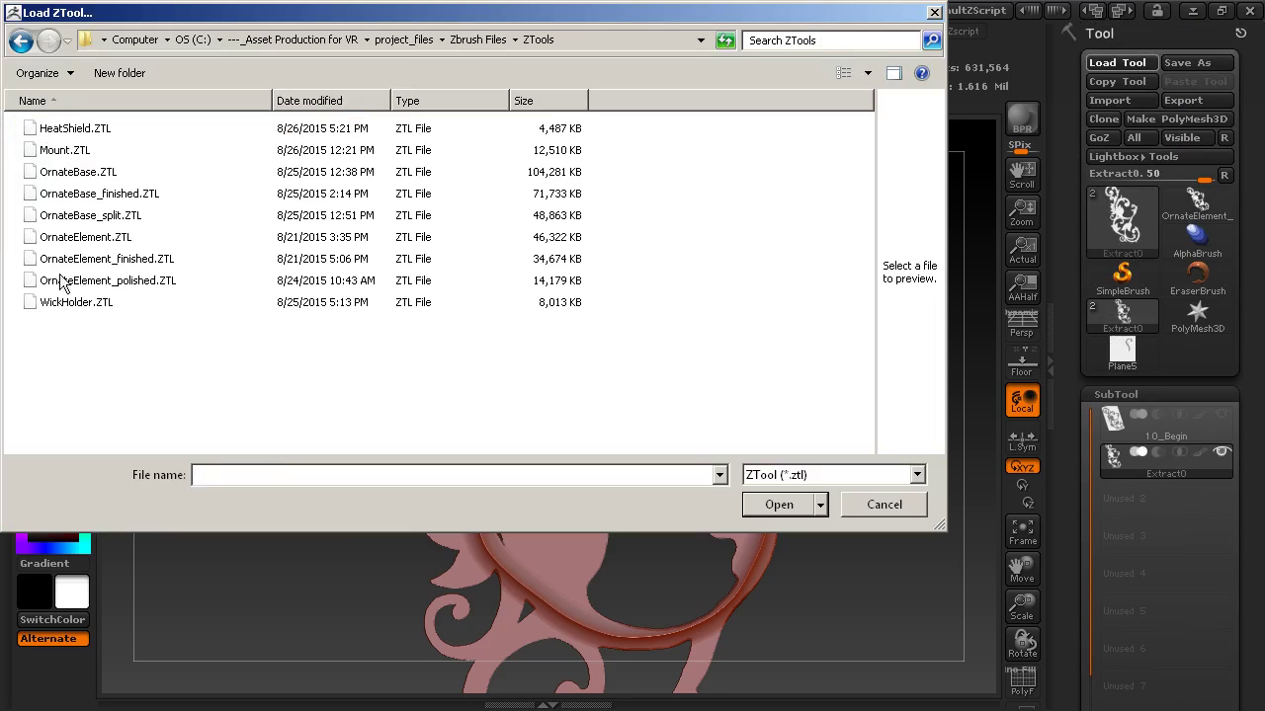
pyautogui.click(126, 283)
pyautogui.click(796, 503)
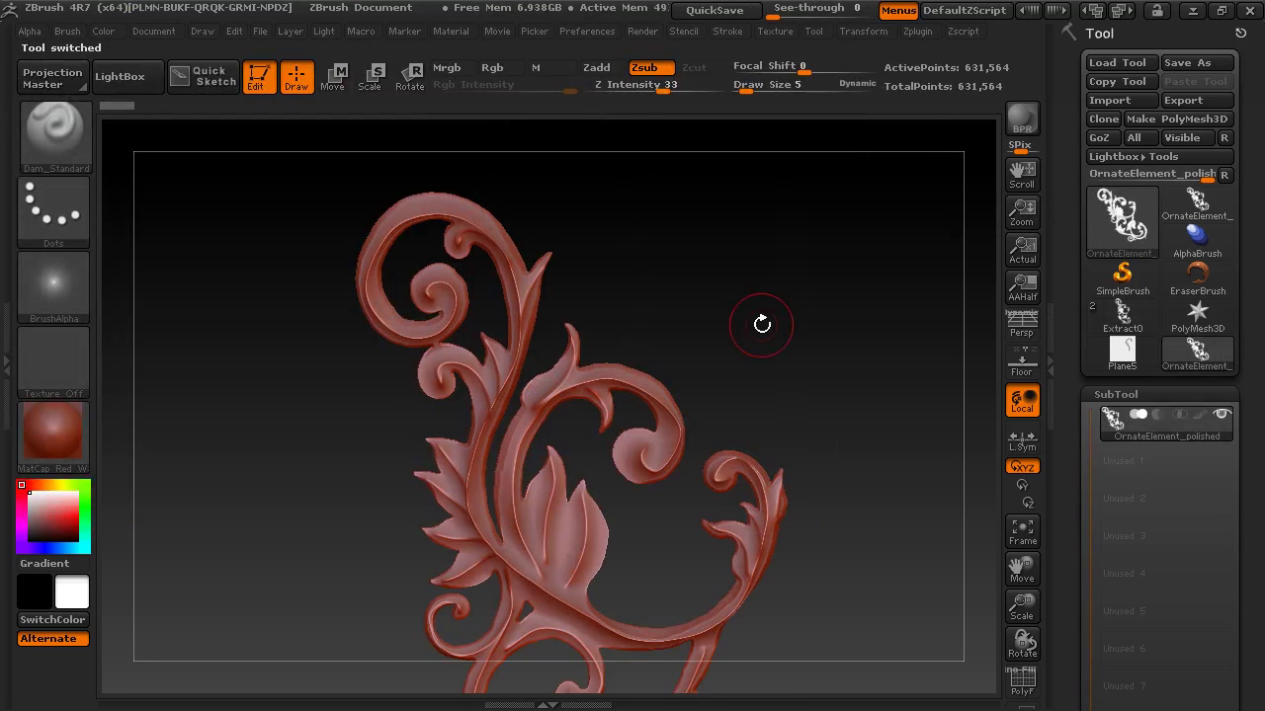
pyautogui.moveTo(756, 325); pyautogui.dragTo(706, 246)
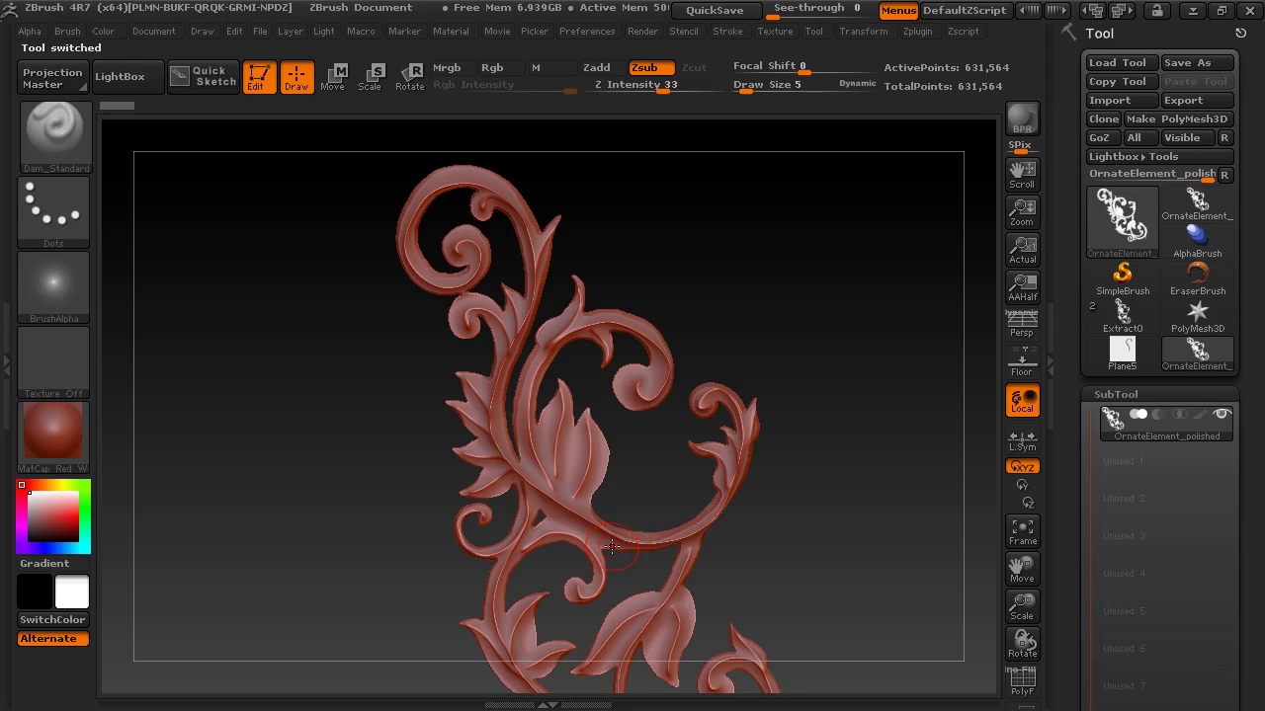
# - Expand the Tool palette's Deformation options and zoom and rotate to inspect the carved grooves
pyautogui.moveTo(1062, 504); pyautogui.dragTo(1075, 279)
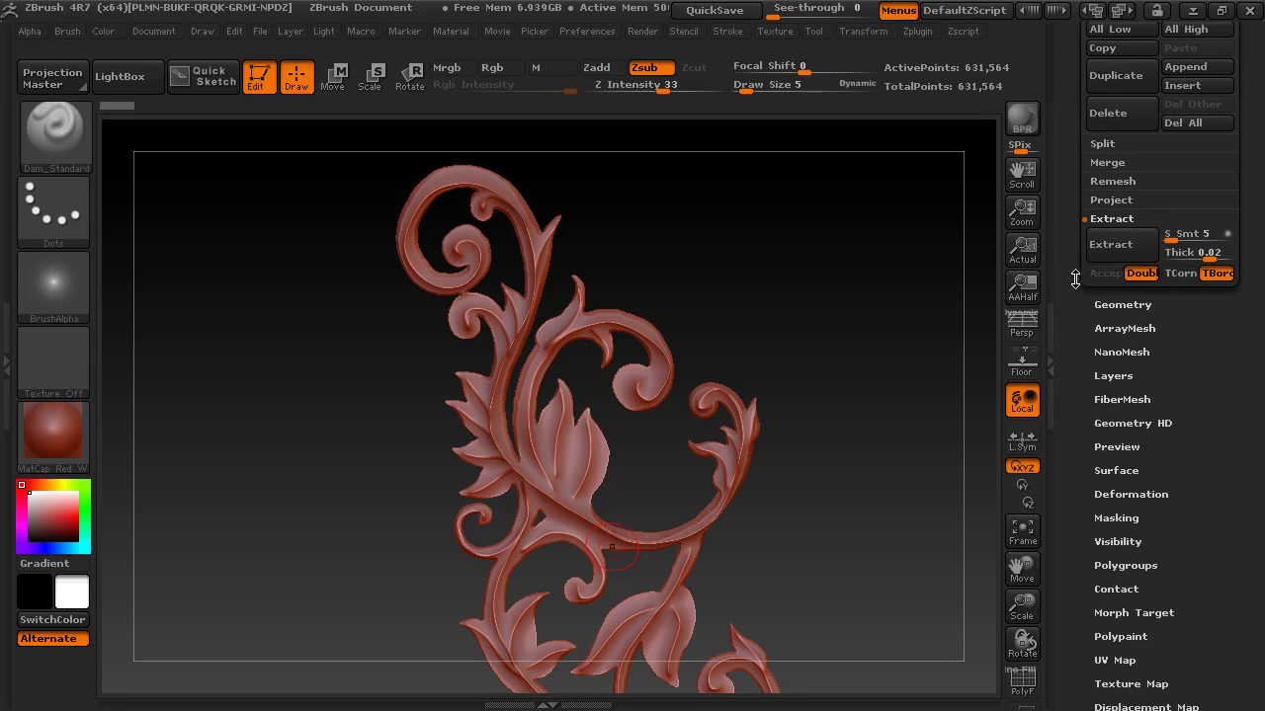
pyautogui.click(1130, 494)
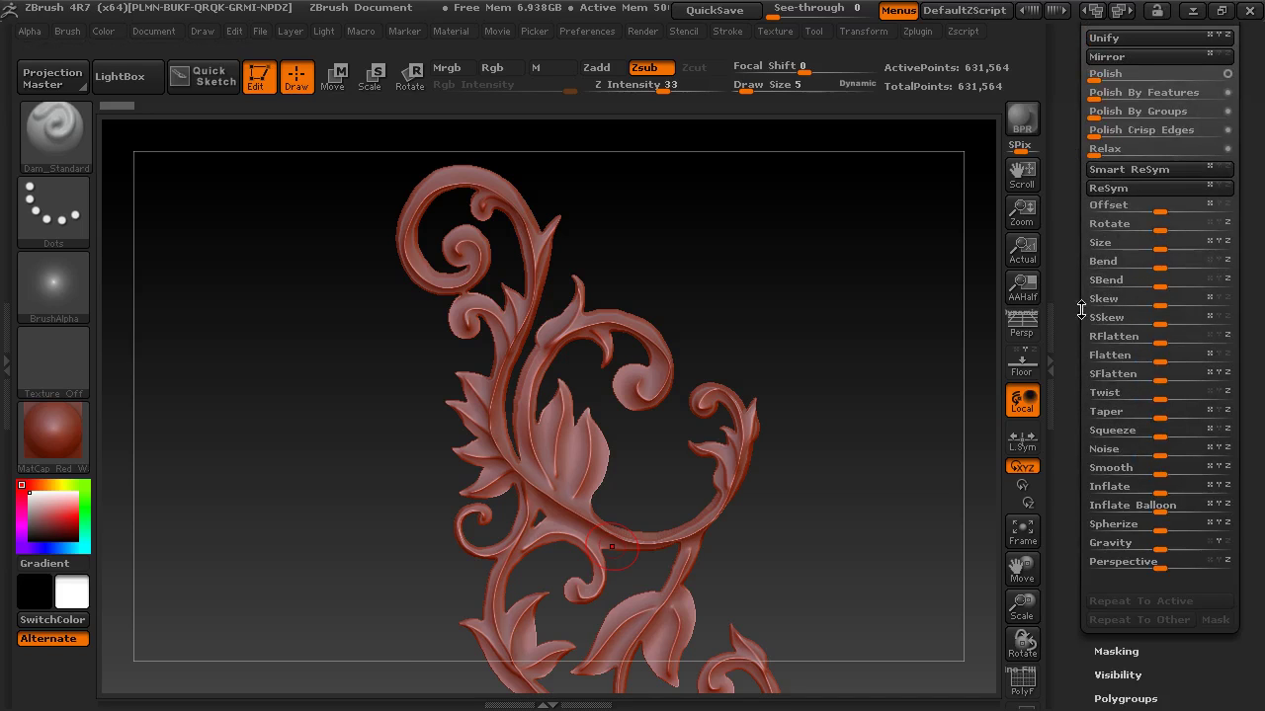
pyautogui.scroll(1, 1136, 198)
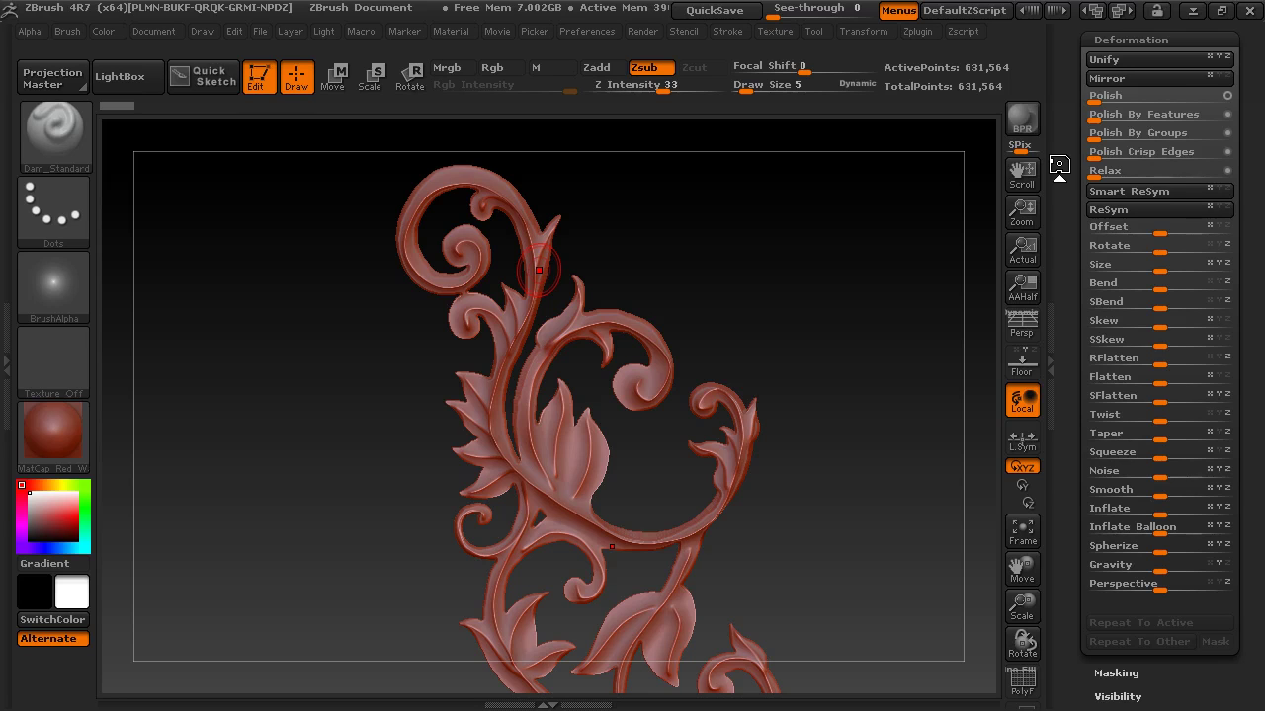
pyautogui.keyDown('alt'); pyautogui.moveTo(791, 384); pyautogui.dragTo(678, 362); pyautogui.keyUp('alt')
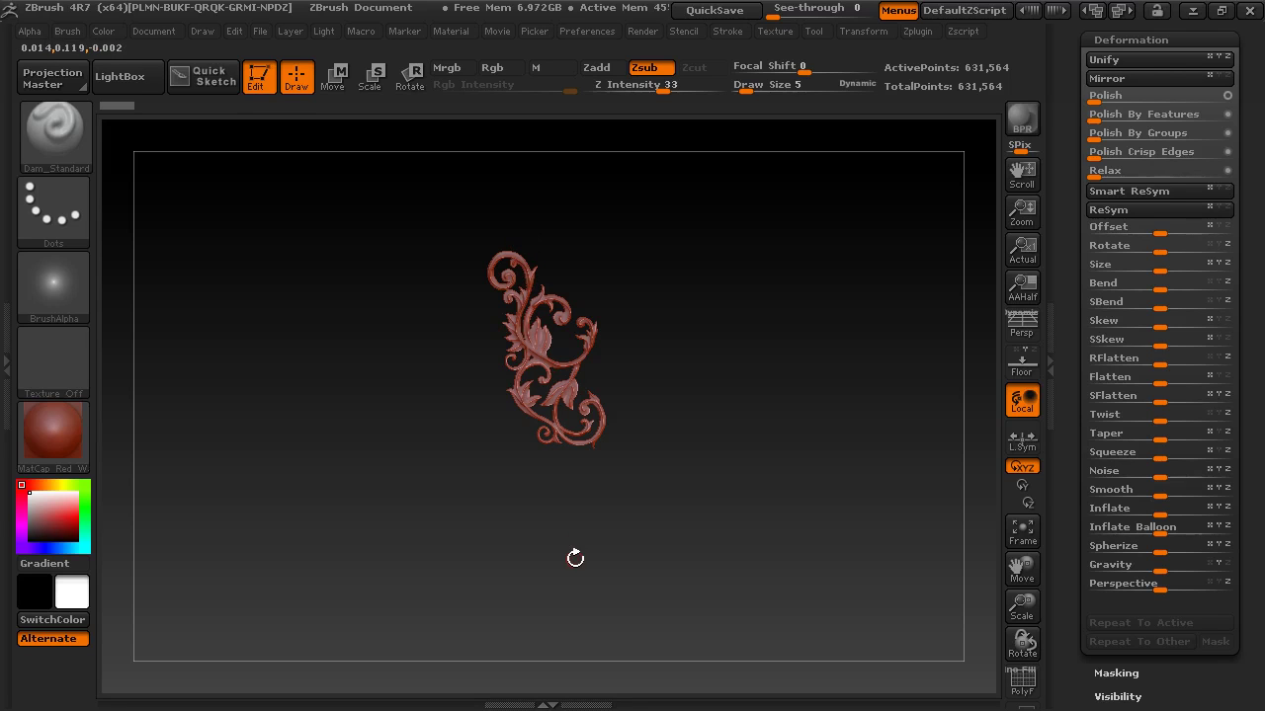
pyautogui.keyDown('alt'); pyautogui.moveTo(601, 240); pyautogui.dragTo(789, 453); pyautogui.keyUp('alt')
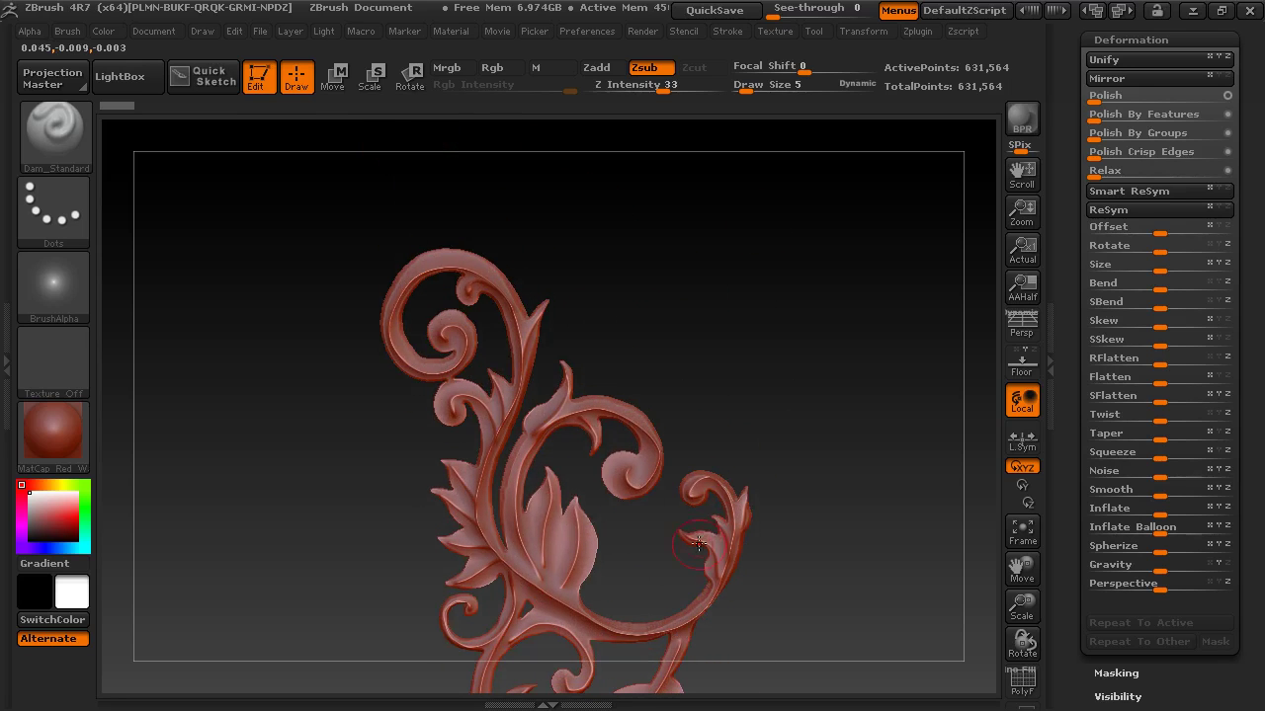
pyautogui.moveTo(678, 302); pyautogui.dragTo(686, 305)
pyautogui.moveTo(638, 268)
pyautogui.mouseDown()
pyautogui.moveTo(627, 281)
pyautogui.moveTo(725, 262)
pyautogui.moveTo(762, 372)
pyautogui.moveTo(464, 384)
pyautogui.mouseUp()
# - Switch to the Standard brush with a DragRect stroke and Alpha 07
pyautogui.click(60, 129)
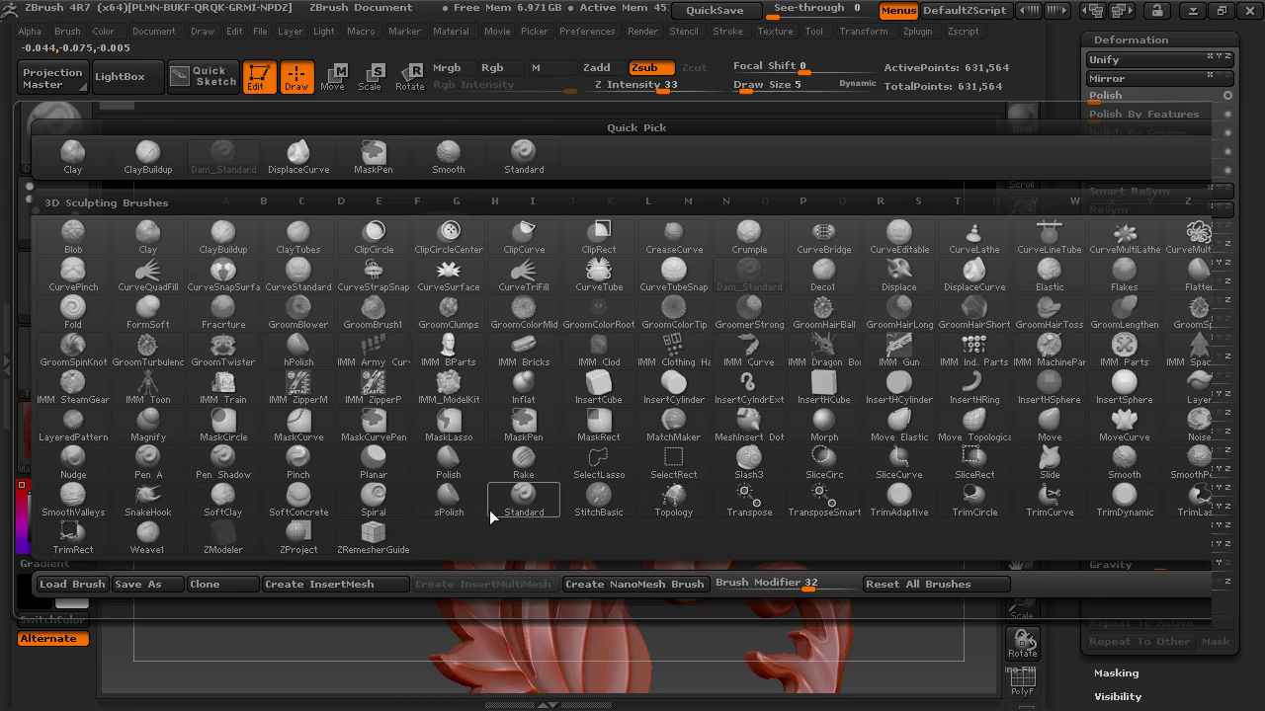
pyautogui.click(520, 499)
pyautogui.click(62, 202)
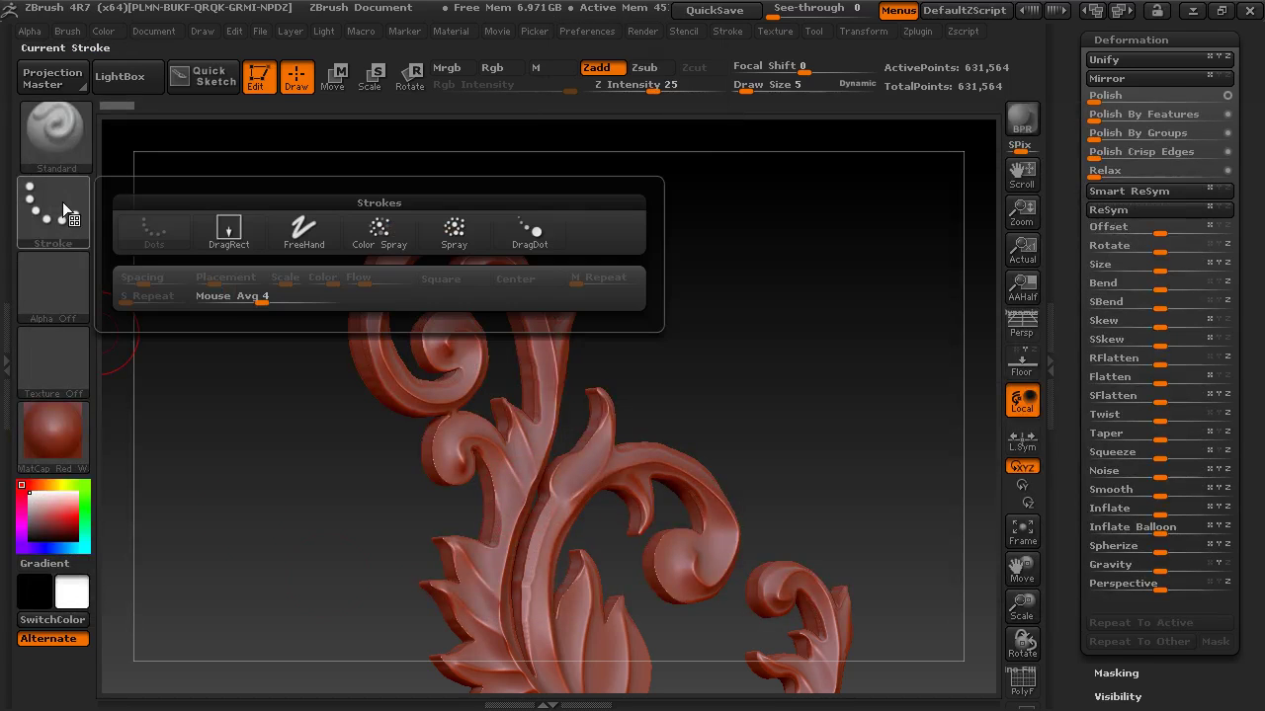
pyautogui.click(228, 232)
pyautogui.click(54, 286)
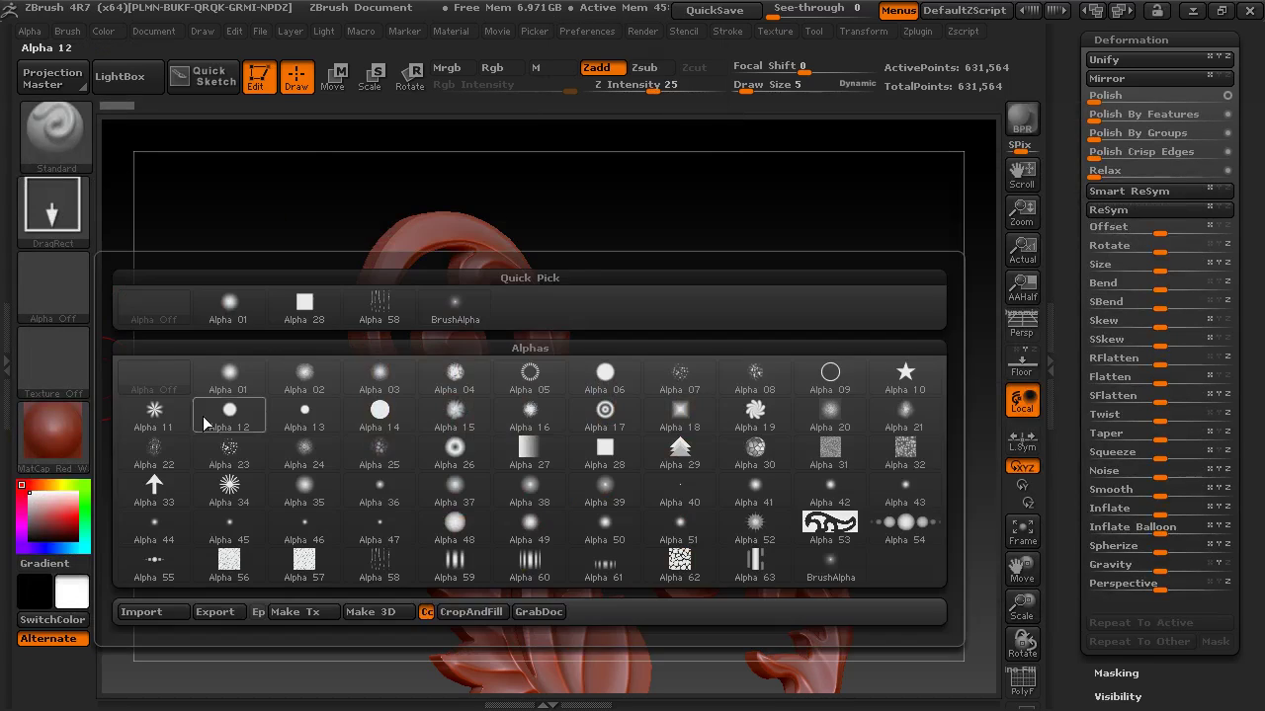
pyautogui.click(680, 379)
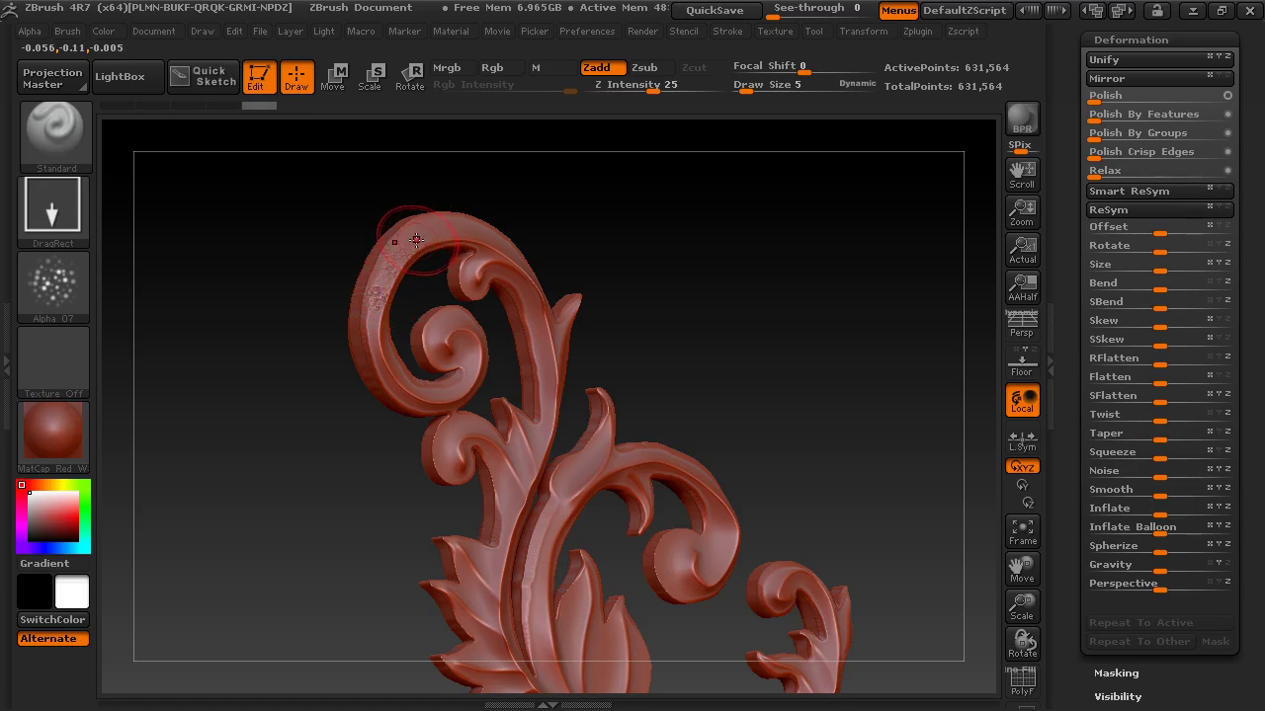
# - Stamp a speckled pitted texture along the upper scroll's inner edge and review it from several angles
pyautogui.moveTo(376, 319); pyautogui.dragTo(386, 355)
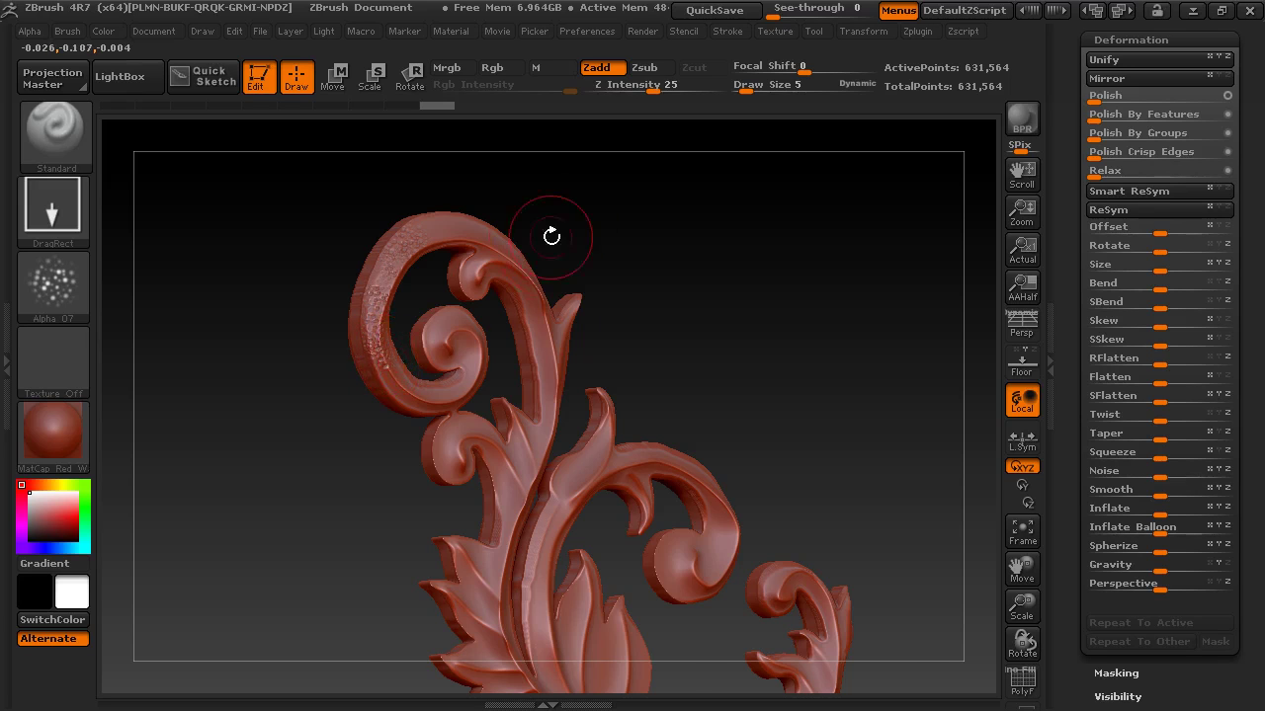
pyautogui.moveTo(573, 214)
pyautogui.keyDown('alt'); pyautogui.mouseDown()
pyautogui.moveTo(399, 360)
pyautogui.moveTo(399, 305)
pyautogui.moveTo(406, 358)
pyautogui.moveTo(389, 327)
pyautogui.moveTo(434, 252)
pyautogui.moveTo(417, 260)
pyautogui.moveTo(398, 317)
pyautogui.moveTo(443, 249)
pyautogui.moveTo(437, 212)
pyautogui.mouseUp(); pyautogui.keyUp('alt')
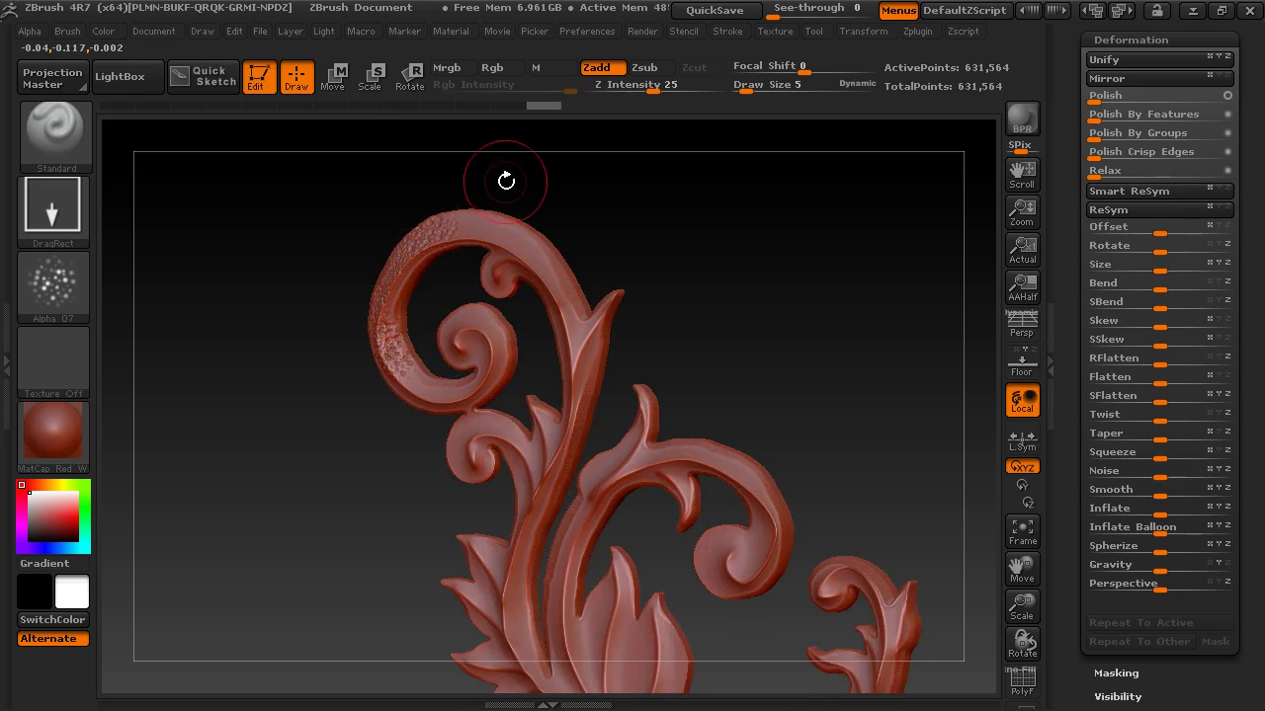
pyautogui.moveTo(505, 177); pyautogui.dragTo(452, 188)
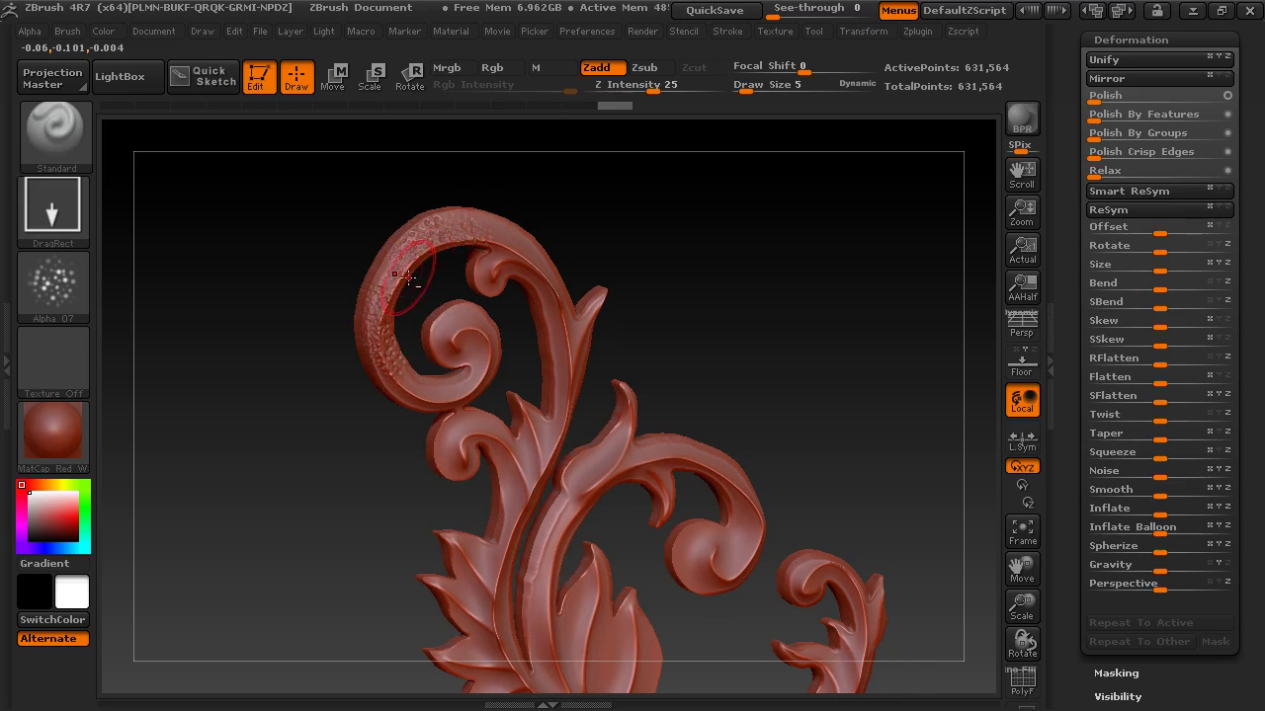
pyautogui.moveTo(583, 207)
pyautogui.keyDown('alt'); pyautogui.mouseDown()
pyautogui.moveTo(764, 321)
pyautogui.moveTo(757, 276)
pyautogui.moveTo(747, 280)
pyautogui.mouseUp(); pyautogui.keyUp('alt')
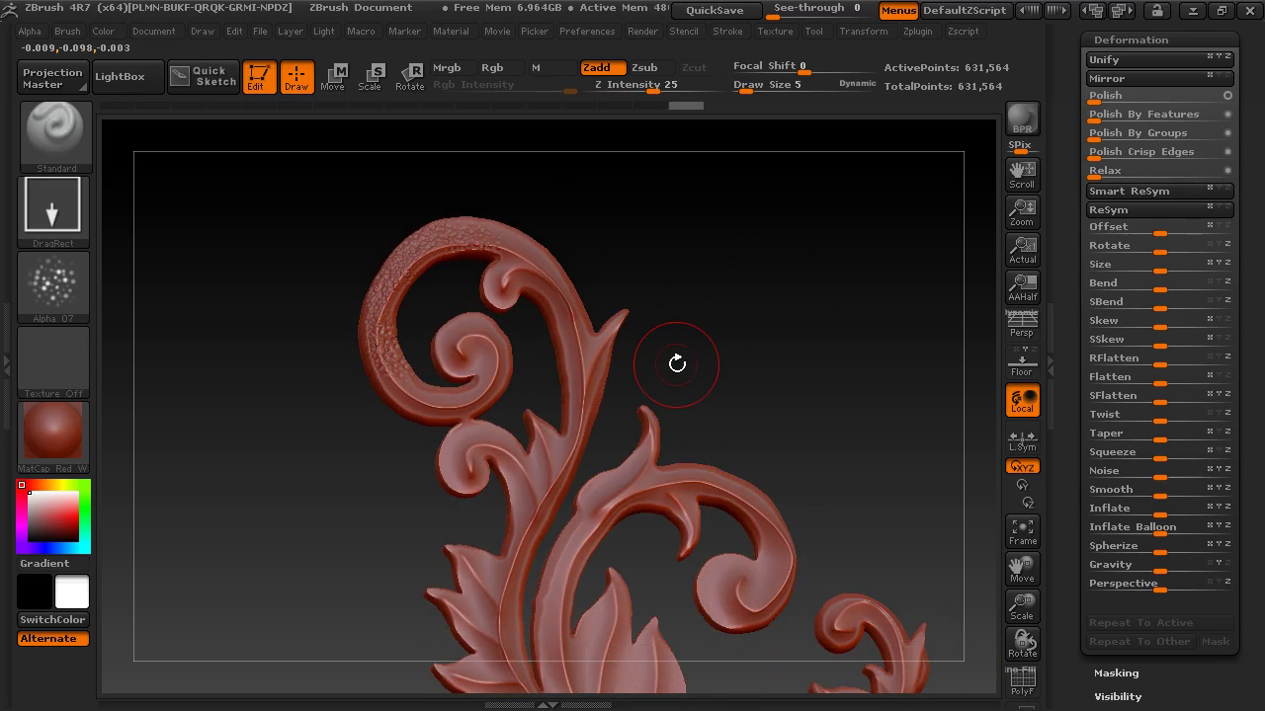
pyautogui.moveTo(676, 364)
pyautogui.keyDown('alt'); pyautogui.mouseDown()
pyautogui.moveTo(720, 333)
pyautogui.moveTo(688, 161)
pyautogui.moveTo(666, 322)
pyautogui.moveTo(590, 232)
pyautogui.mouseUp(); pyautogui.keyUp('alt')
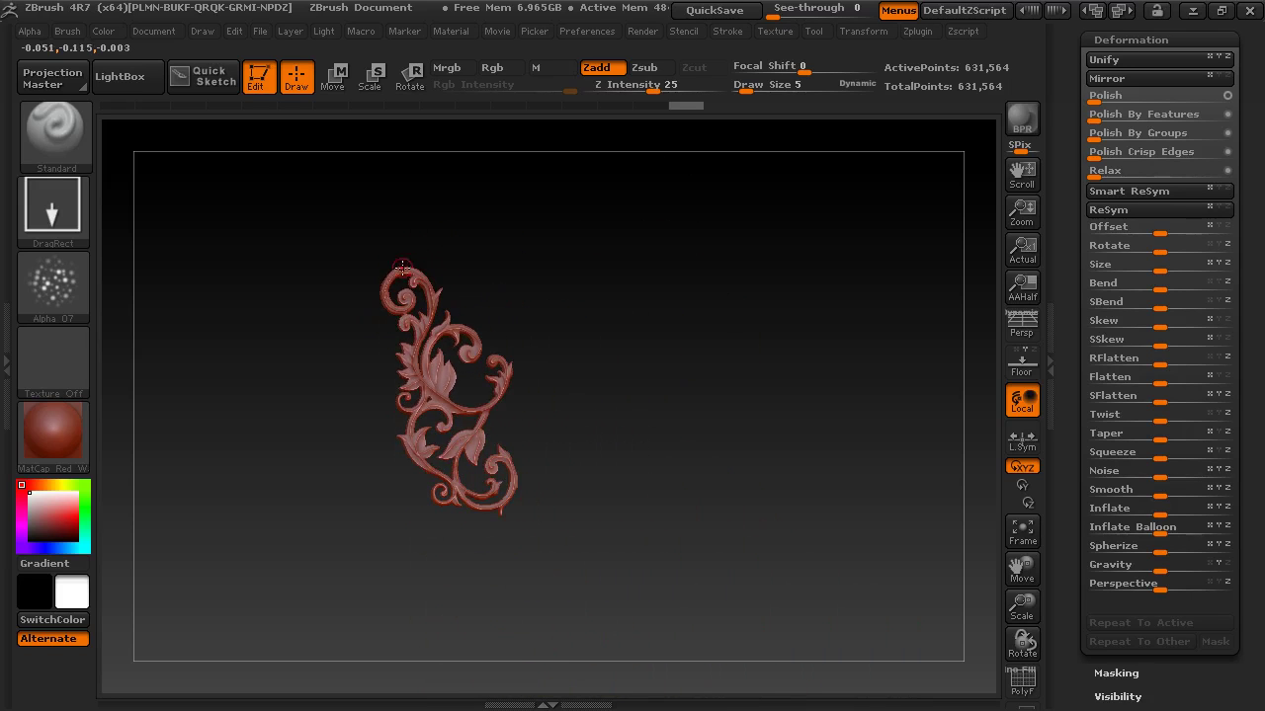
pyautogui.moveTo(556, 286); pyautogui.dragTo(571, 300)
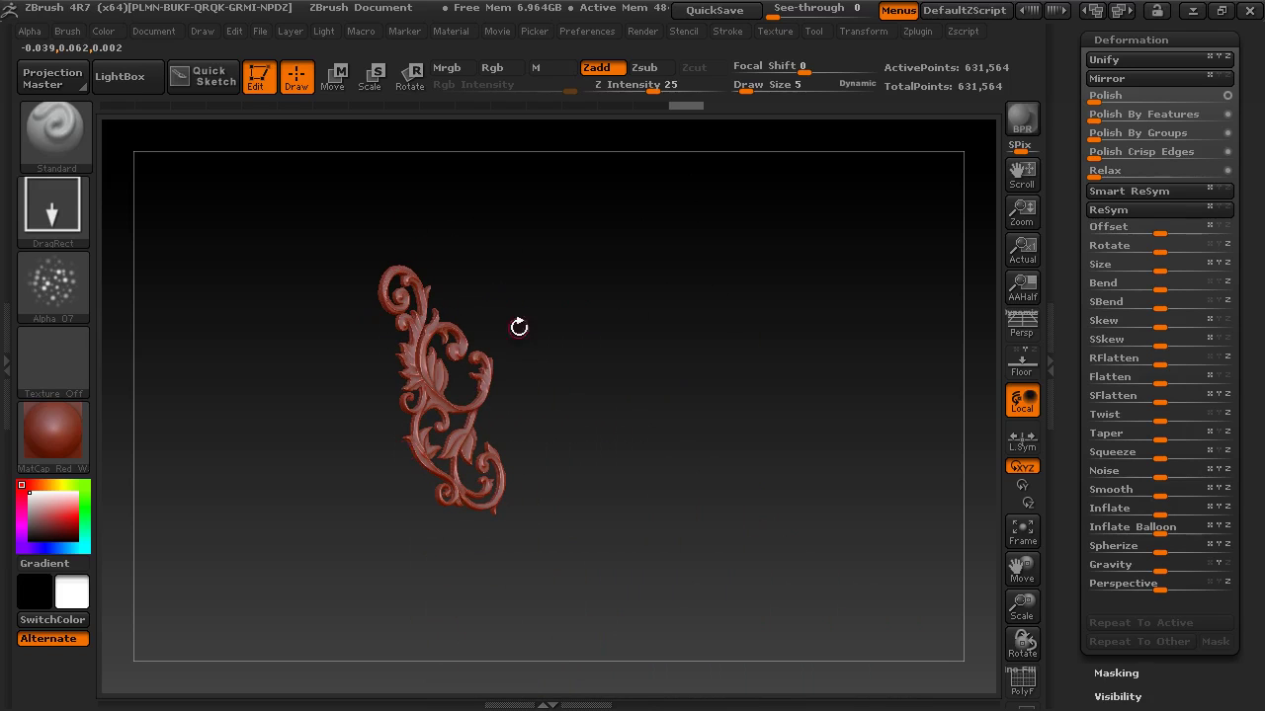
pyautogui.moveTo(523, 339); pyautogui.dragTo(515, 313)
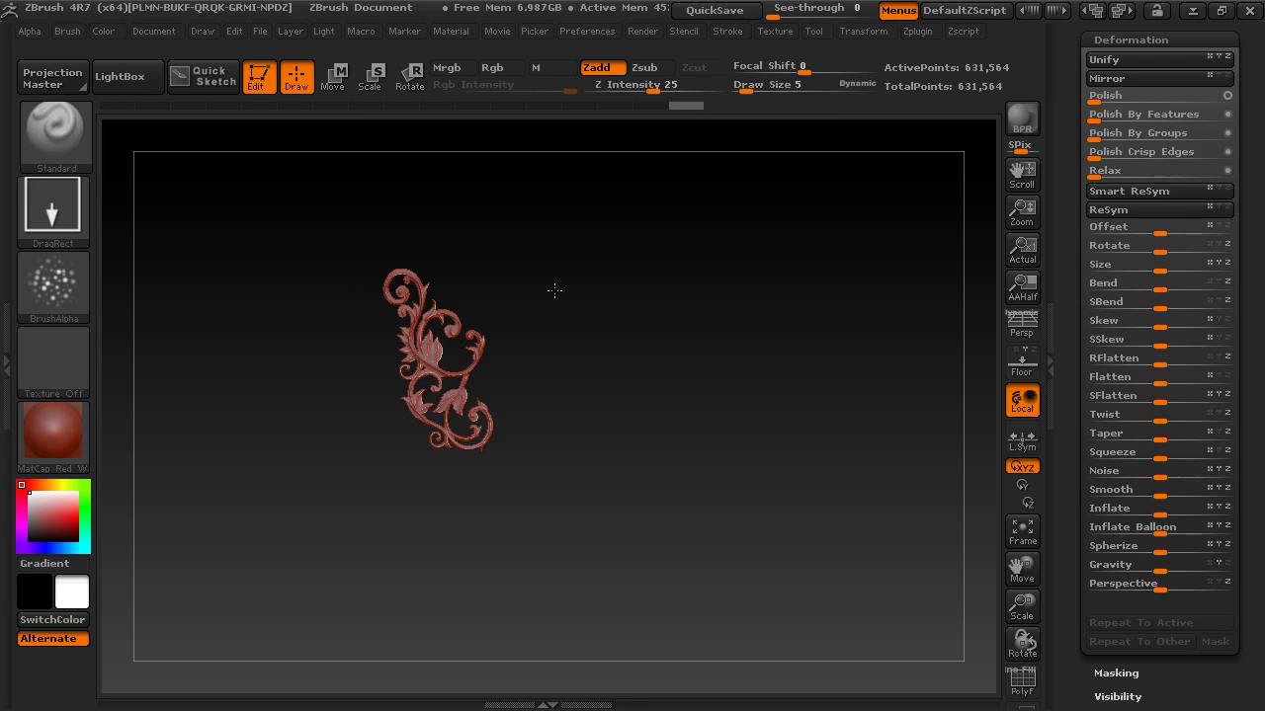
# - Reload the OrnateElement_polished model and rotate it to a front-on view
pyautogui.keyDown('alt'); pyautogui.moveTo(553, 293); pyautogui.dragTo(711, 292); pyautogui.keyUp('alt')
pyautogui.scroll(5, 1097, 129)
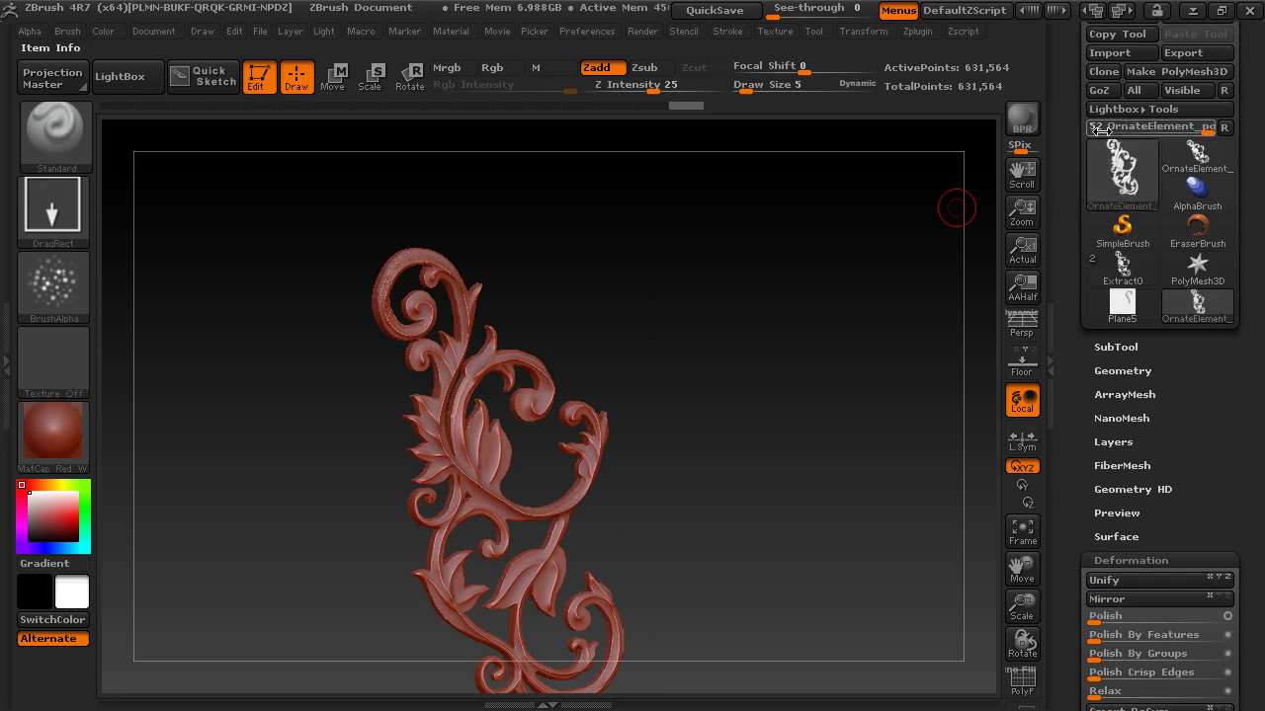
pyautogui.moveTo(1066, 79); pyautogui.dragTo(1069, 119)
pyautogui.click(1116, 61)
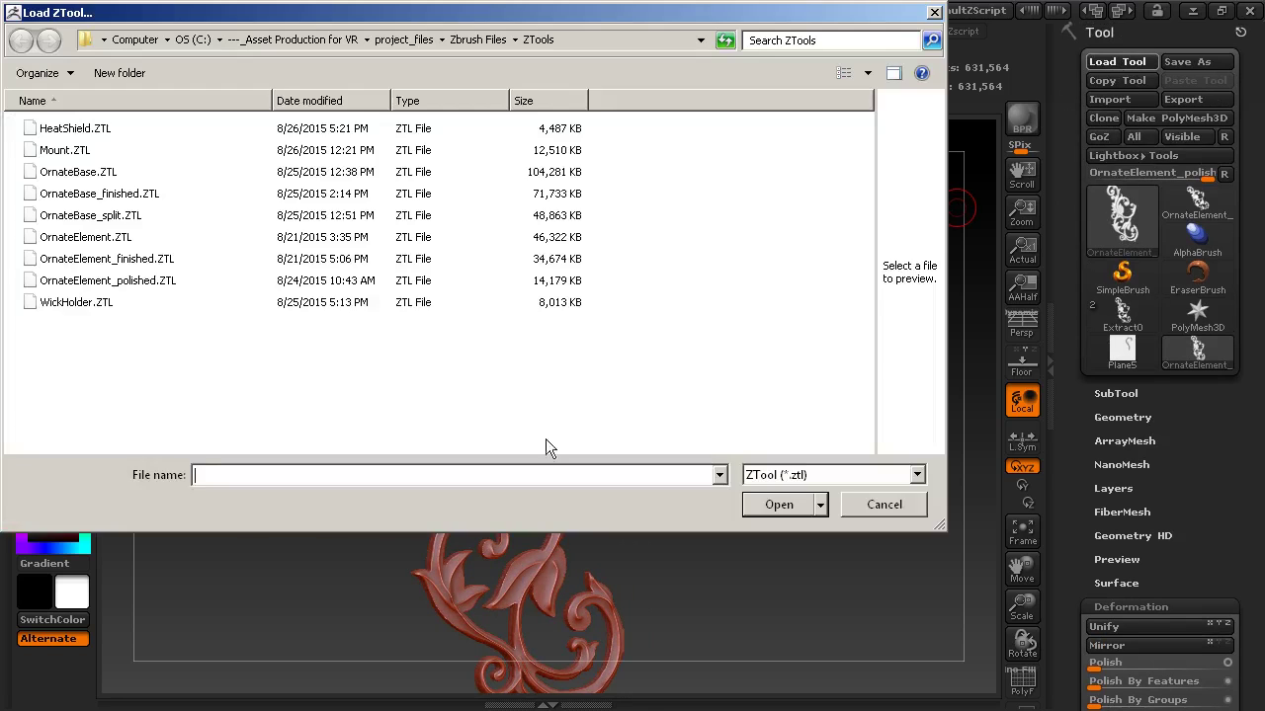
pyautogui.doubleClick(123, 281)
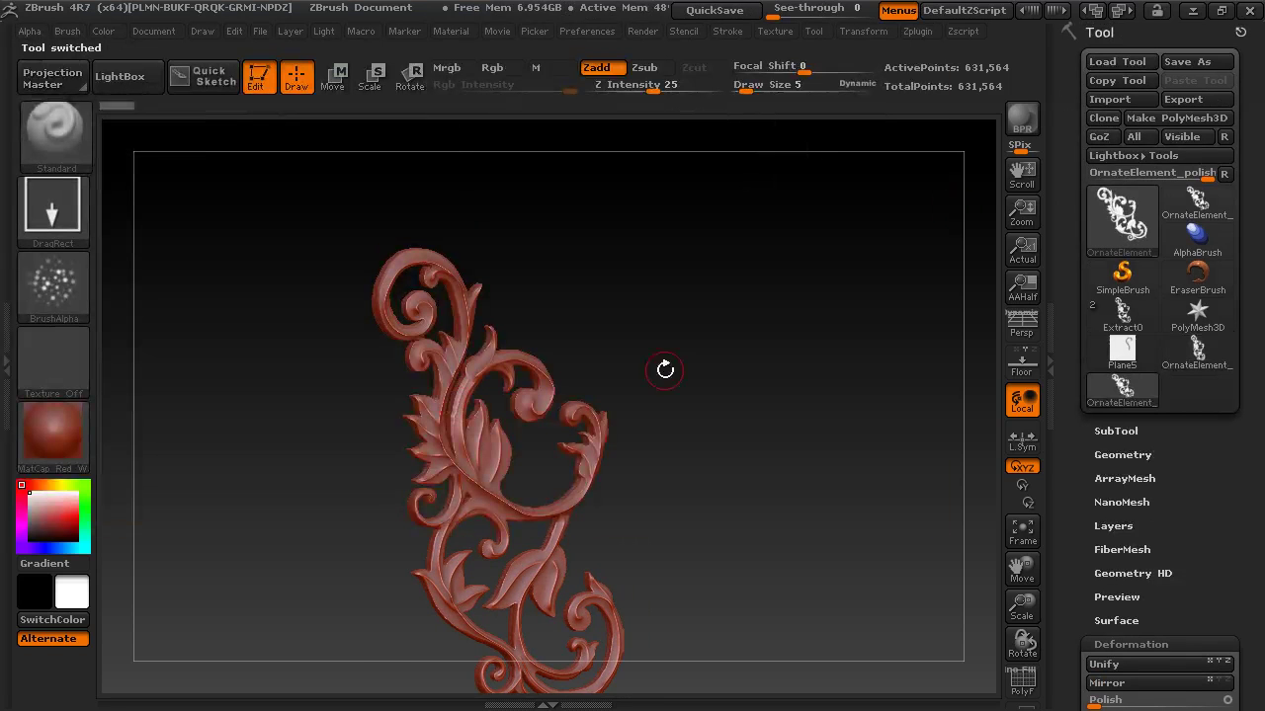
pyautogui.moveTo(692, 365); pyautogui.dragTo(714, 343)
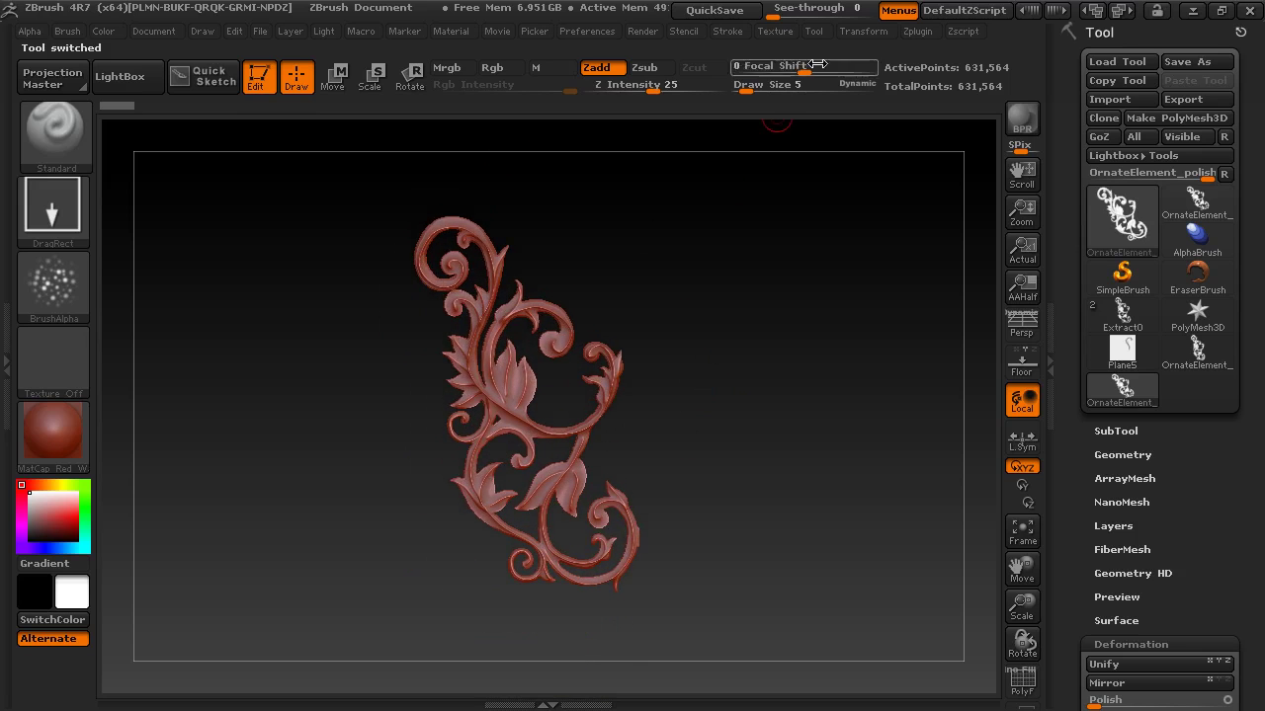
# - Pre-process and decimate the ornament in Decimation Master at 20%, down to 126,312 points
pyautogui.click(908, 30)
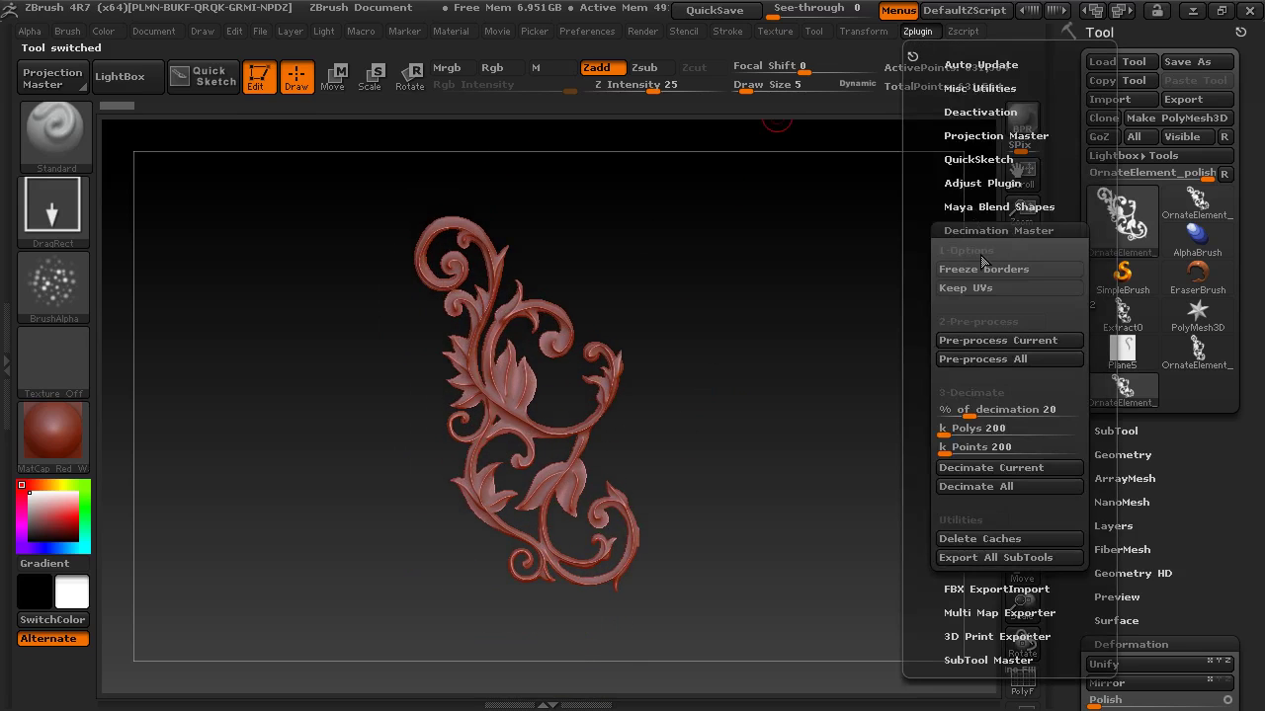
pyautogui.click(974, 340)
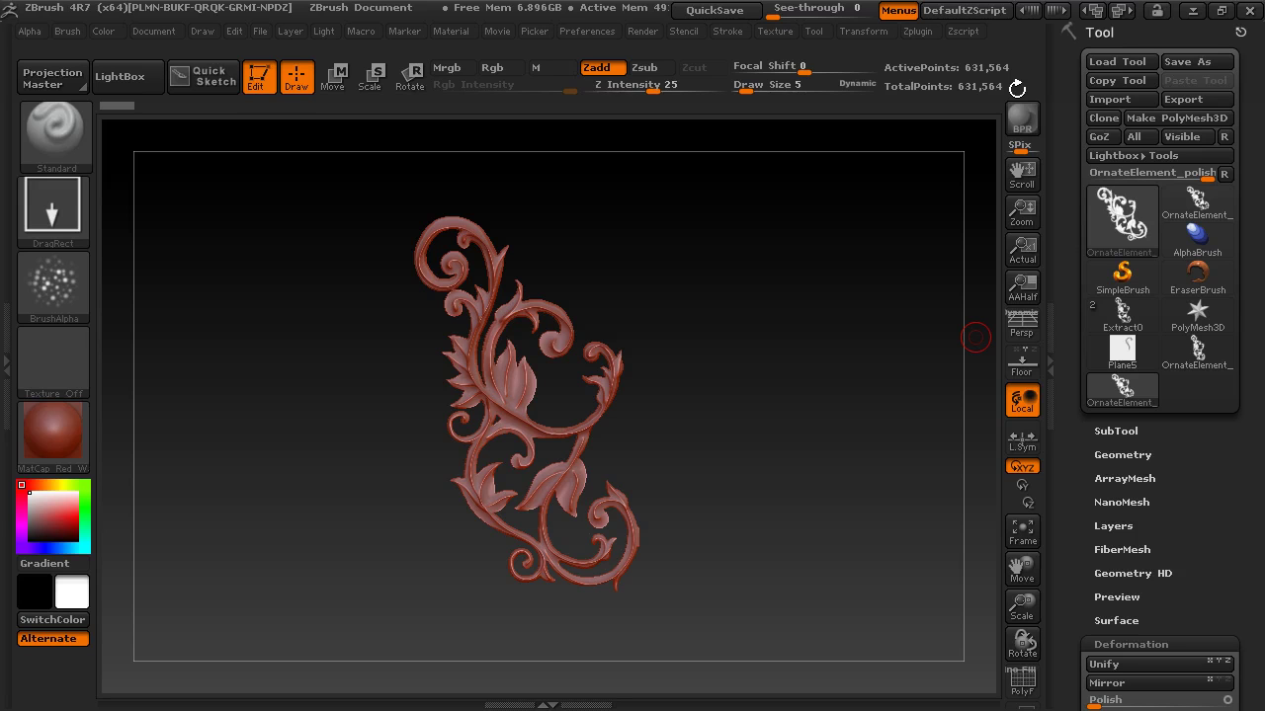
pyautogui.click(911, 31)
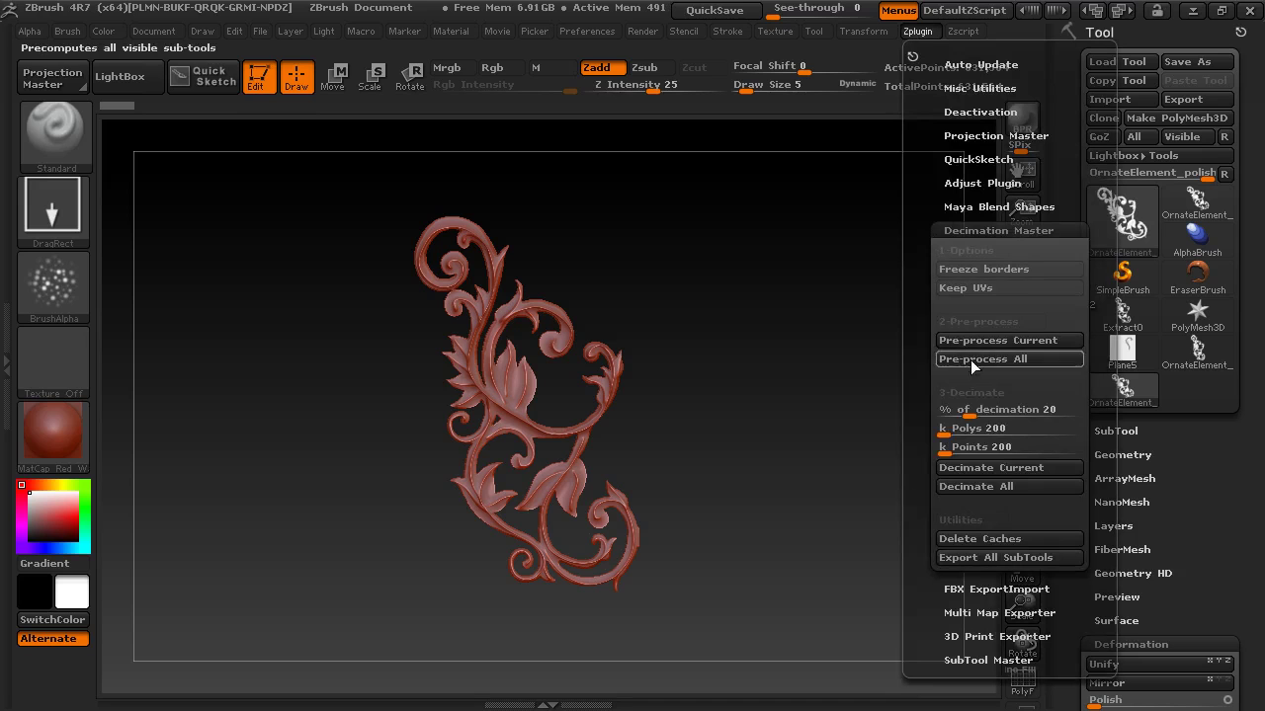
pyautogui.click(1000, 468)
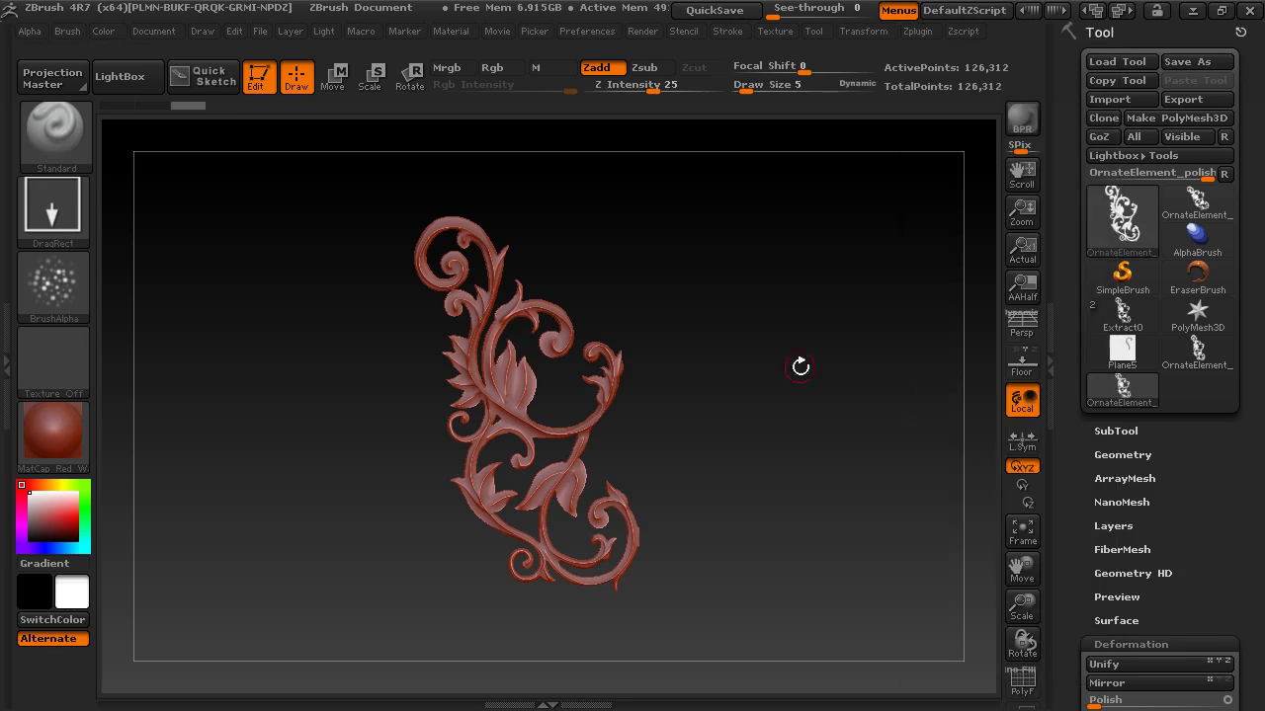
# - Send the decimated mesh via GoZ to 3ds Max and centre it in the Front view
pyautogui.click(1102, 137)
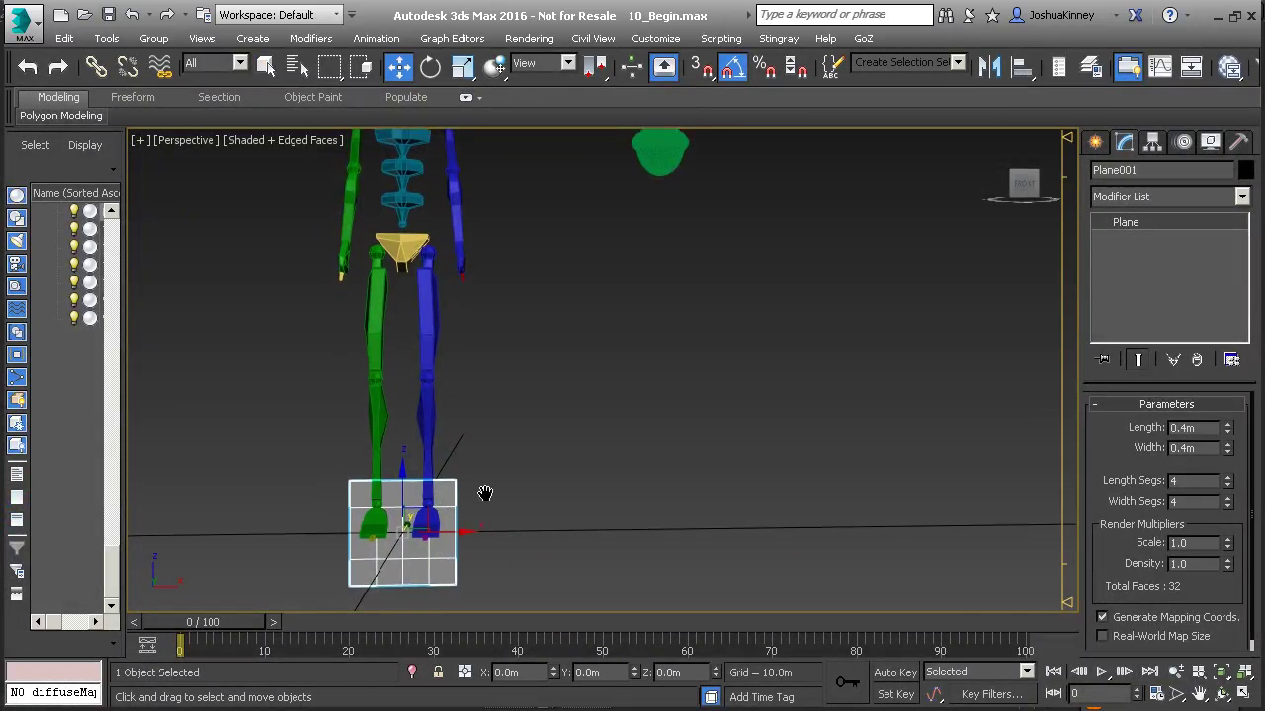
pyautogui.moveTo(485, 493); pyautogui.dragTo(571, 419, button='middle')
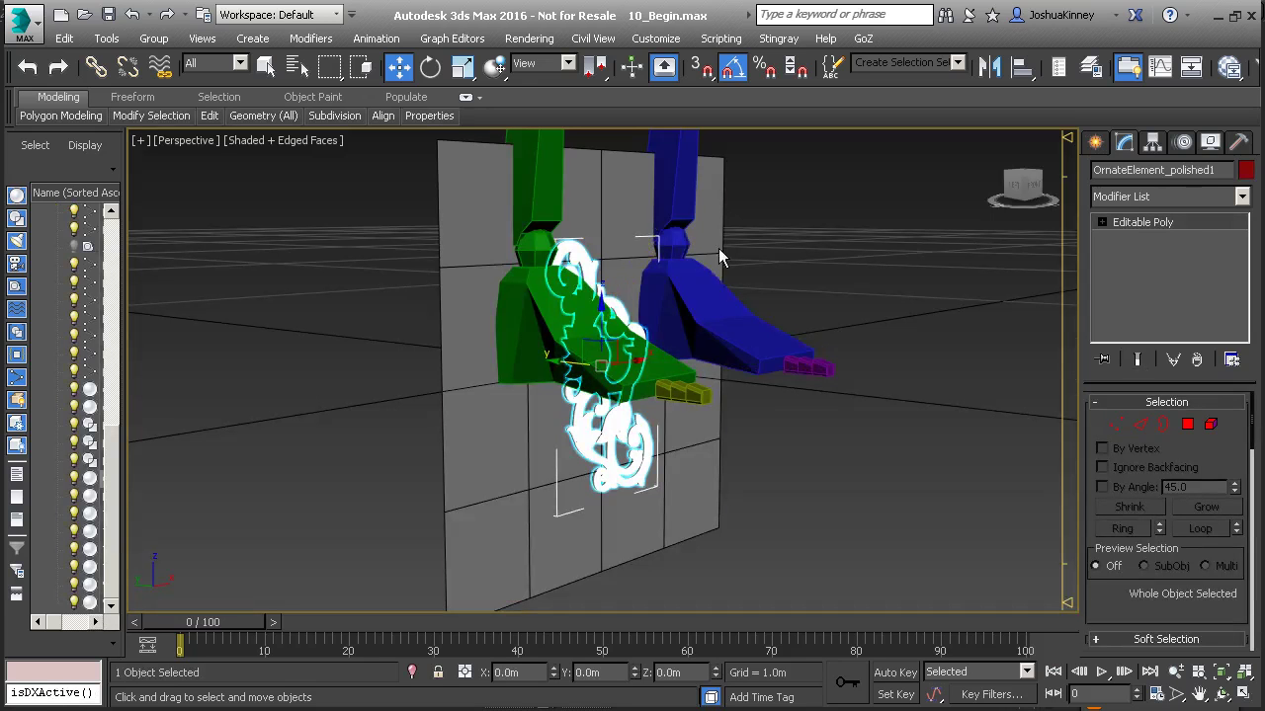
pyautogui.moveTo(824, 260); pyautogui.dragTo(781, 288, button='middle')
pyautogui.press('f')
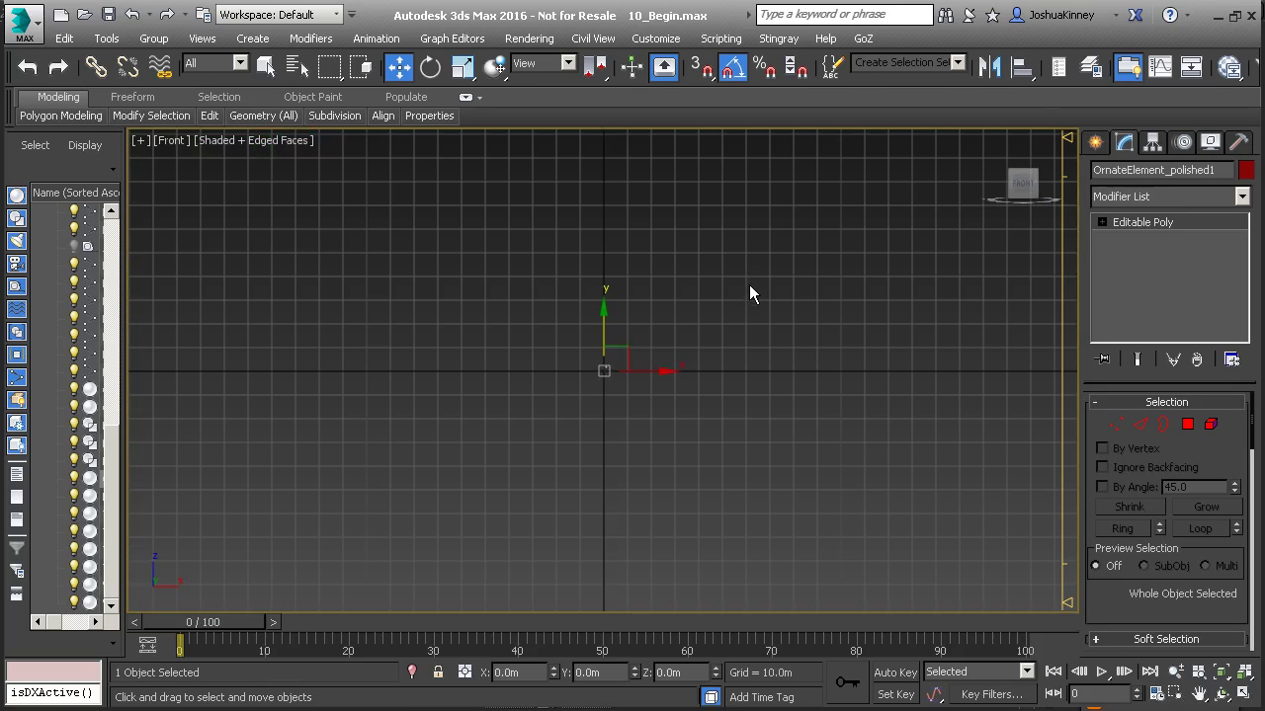
pyautogui.scroll(10, 598, 343)
# - Move the ornament up and right of the lamp and enlarge it uniformly to about 175%
pyautogui.moveTo(443, 489); pyautogui.dragTo(704, 160)
pyautogui.moveTo(704, 160); pyautogui.dragTo(625, 288, button='middle')
pyautogui.scroll(5, 625, 288)
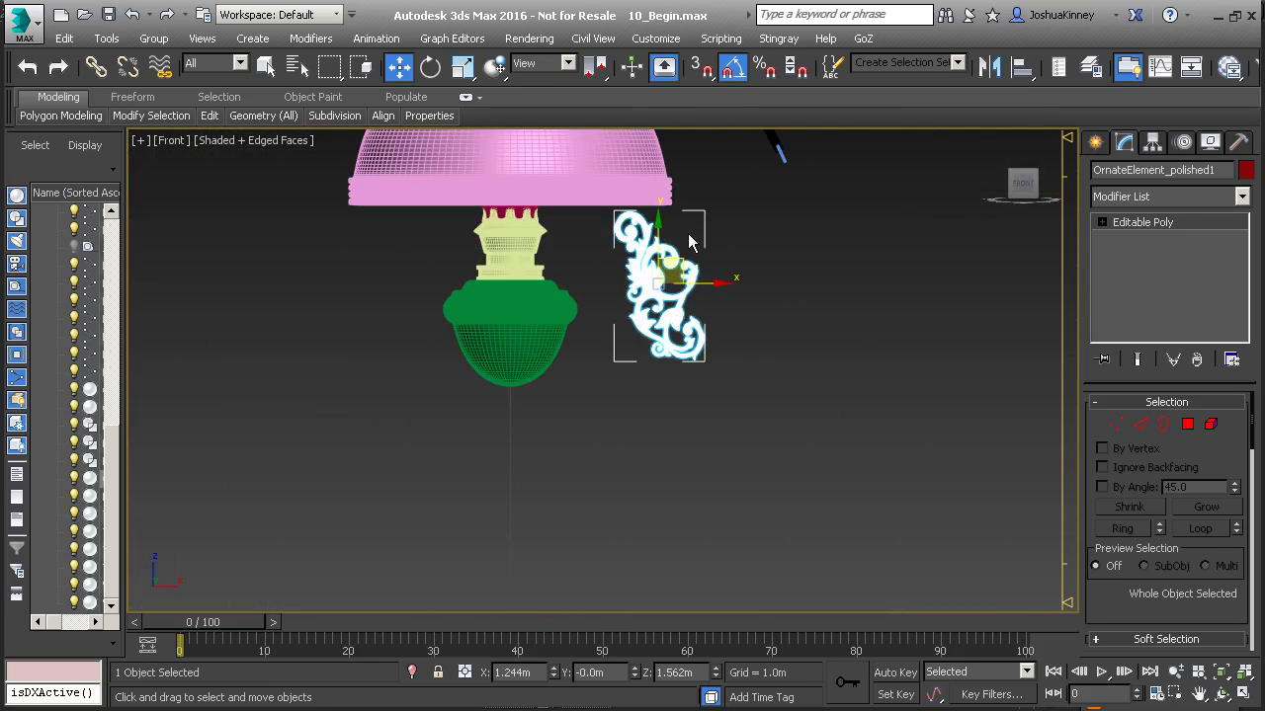
pyautogui.moveTo(681, 257); pyautogui.dragTo(884, 249)
pyautogui.press('e')
pyautogui.click(462, 66)
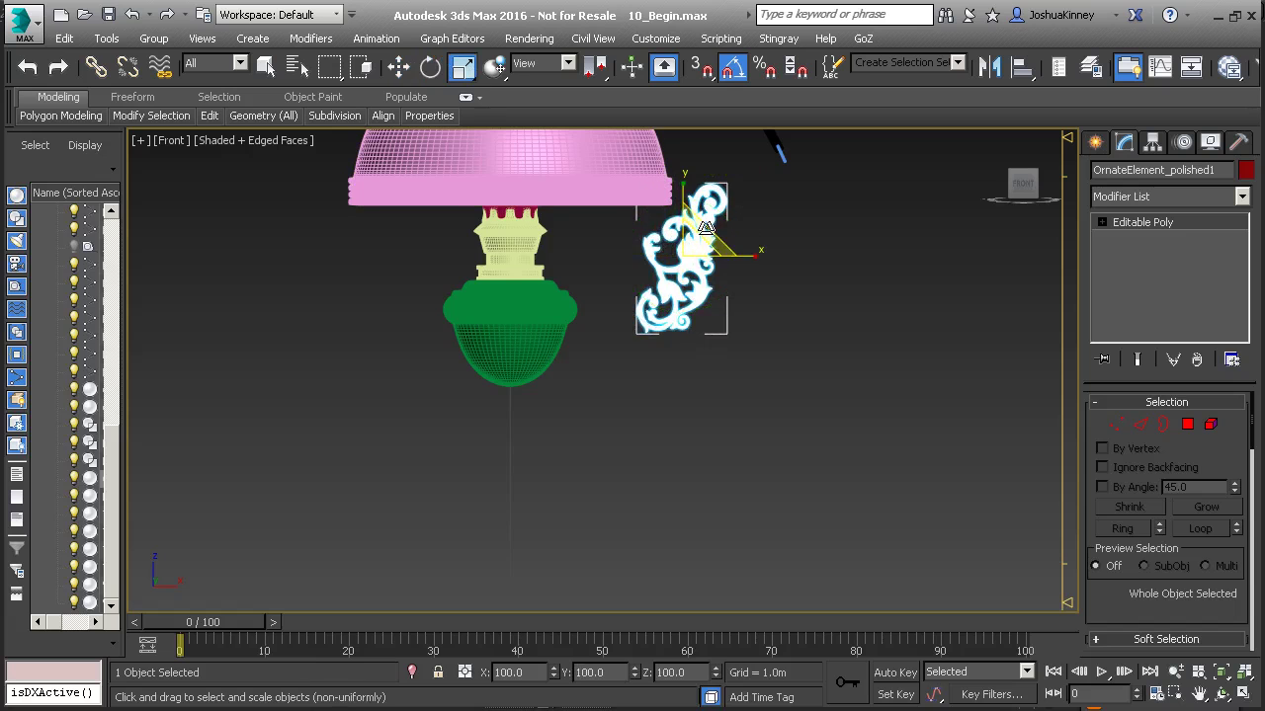
pyautogui.scroll(2, 668, 302)
pyautogui.moveTo(668, 301); pyautogui.dragTo(680, 220)
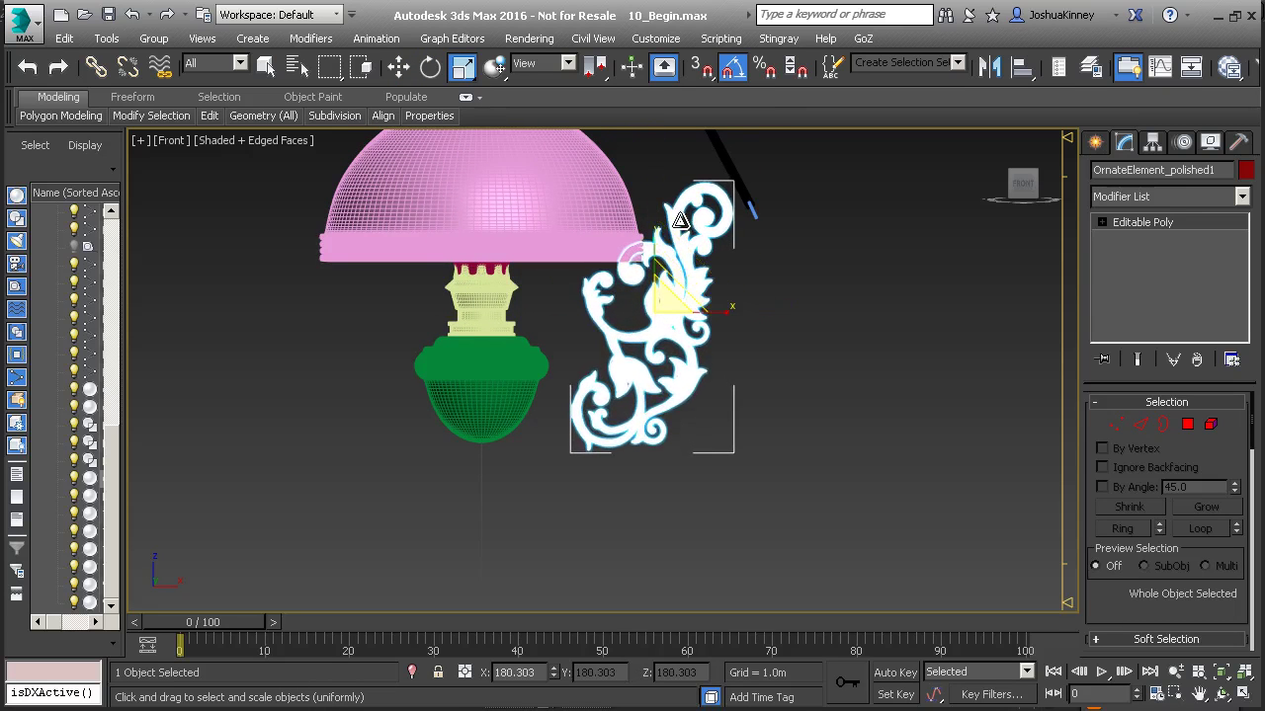
# - Tilt the ornament clockwise and scale it up slightly more, to about 190%
pyautogui.click(429, 71)
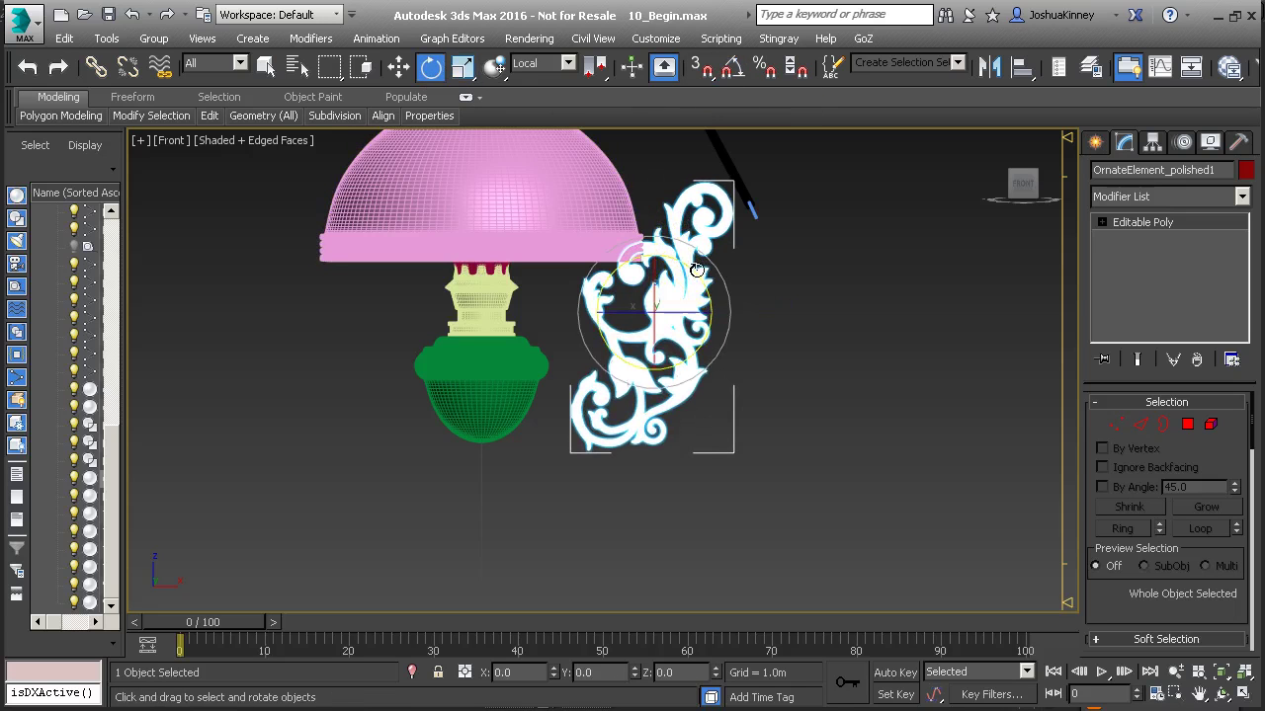
pyautogui.moveTo(695, 269); pyautogui.dragTo(727, 292)
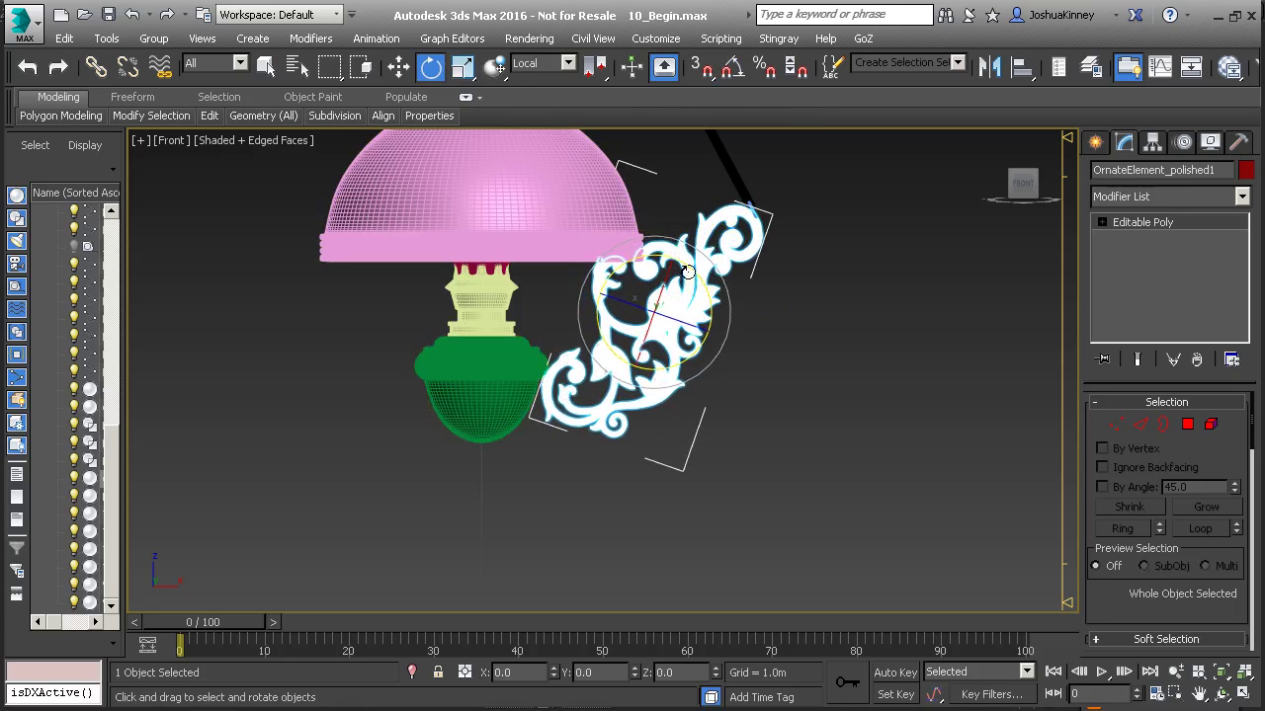
pyautogui.scroll(4, 737, 242)
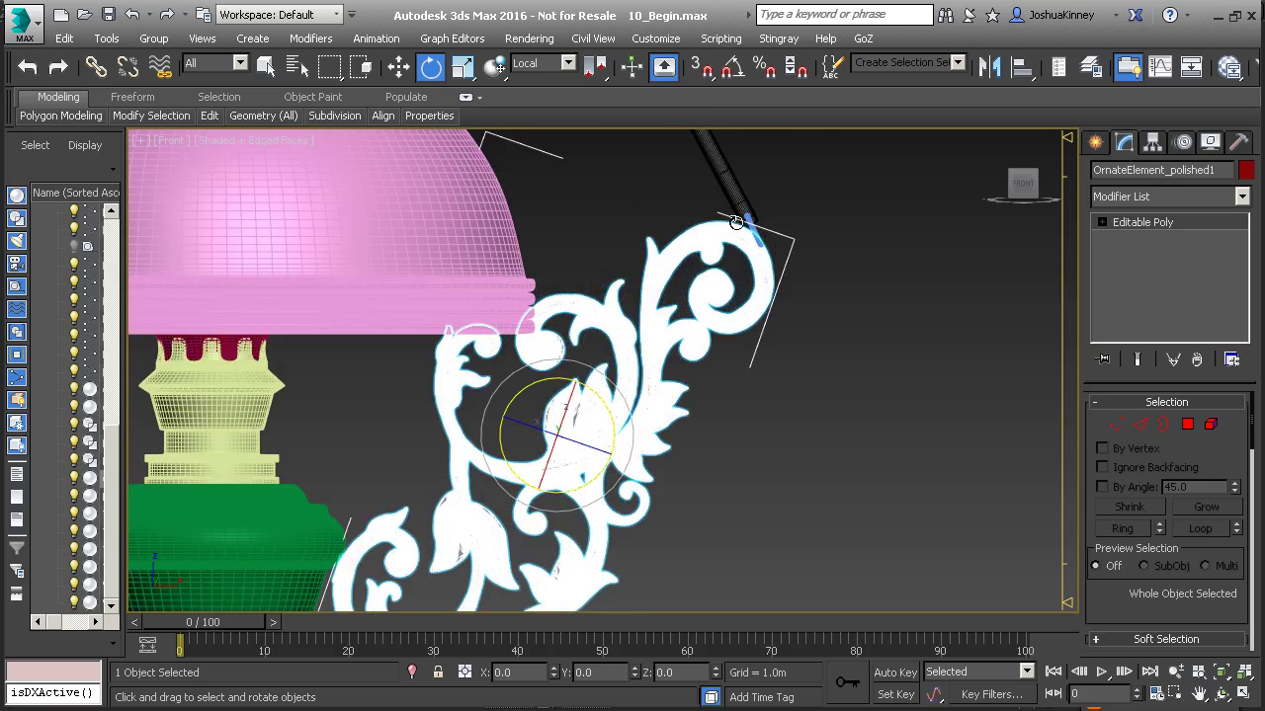
pyautogui.moveTo(640, 344); pyautogui.dragTo(660, 263, button='middle')
pyautogui.scroll(-2, 659, 263)
pyautogui.scroll(3, 633, 276)
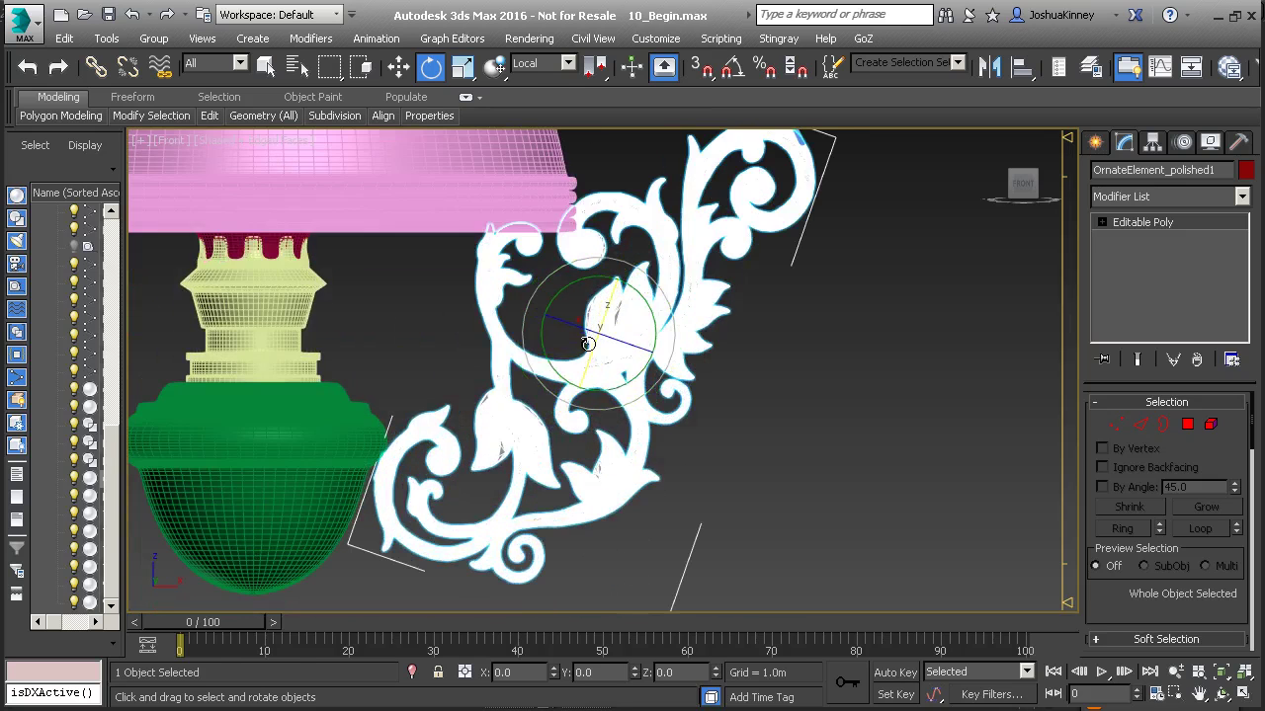
pyautogui.click(463, 66)
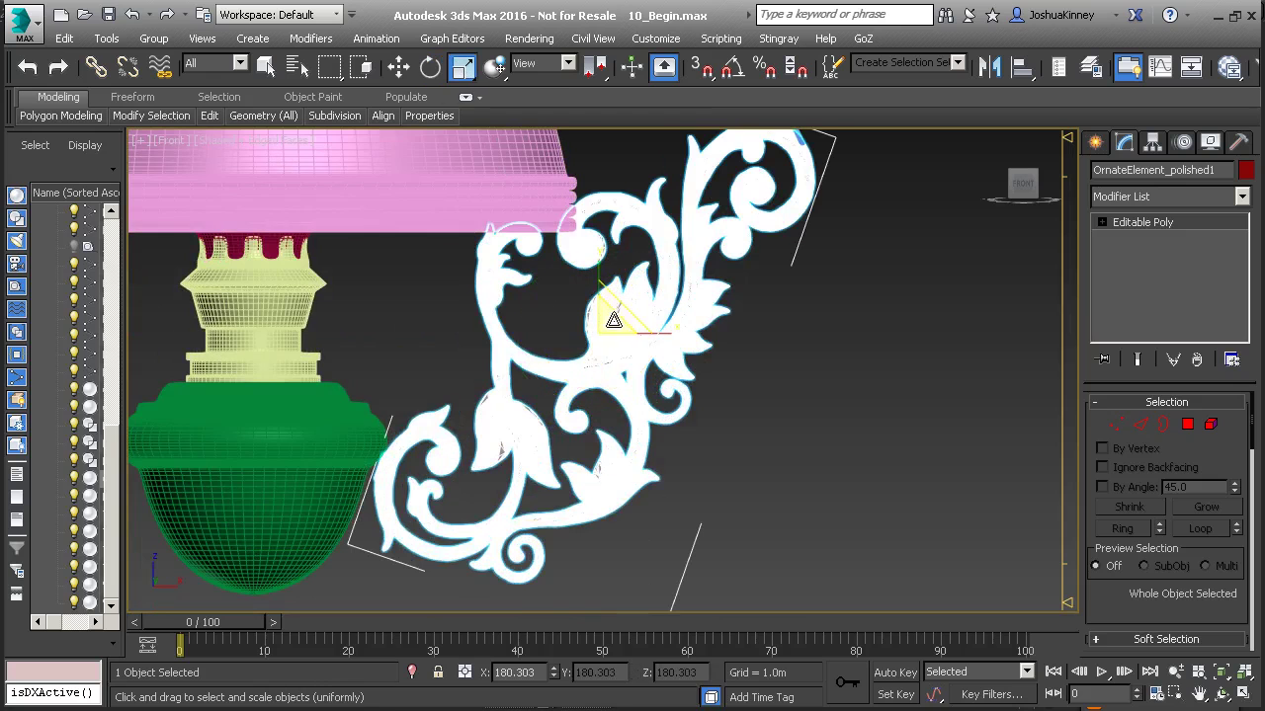
pyautogui.moveTo(602, 319); pyautogui.dragTo(613, 314)
pyautogui.moveTo(608, 326); pyautogui.dragTo(607, 344, button='middle')
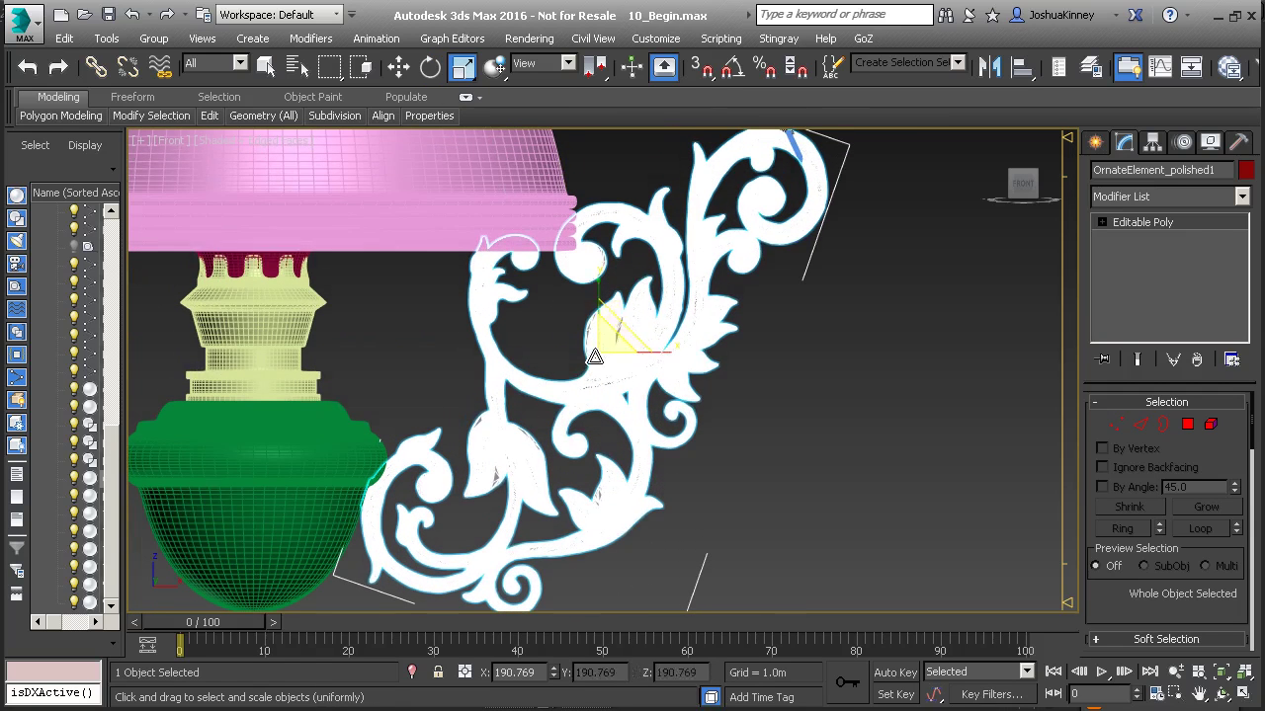
# - Nudge the ornament right and down and rotate it so its top curl meets the hanging arm
pyautogui.press('w')
pyautogui.moveTo(615, 333)
pyautogui.mouseDown()
pyautogui.moveTo(638, 341)
pyautogui.moveTo(633, 327)
pyautogui.mouseUp()
pyautogui.moveTo(649, 303); pyautogui.dragTo(653, 321, button='middle')
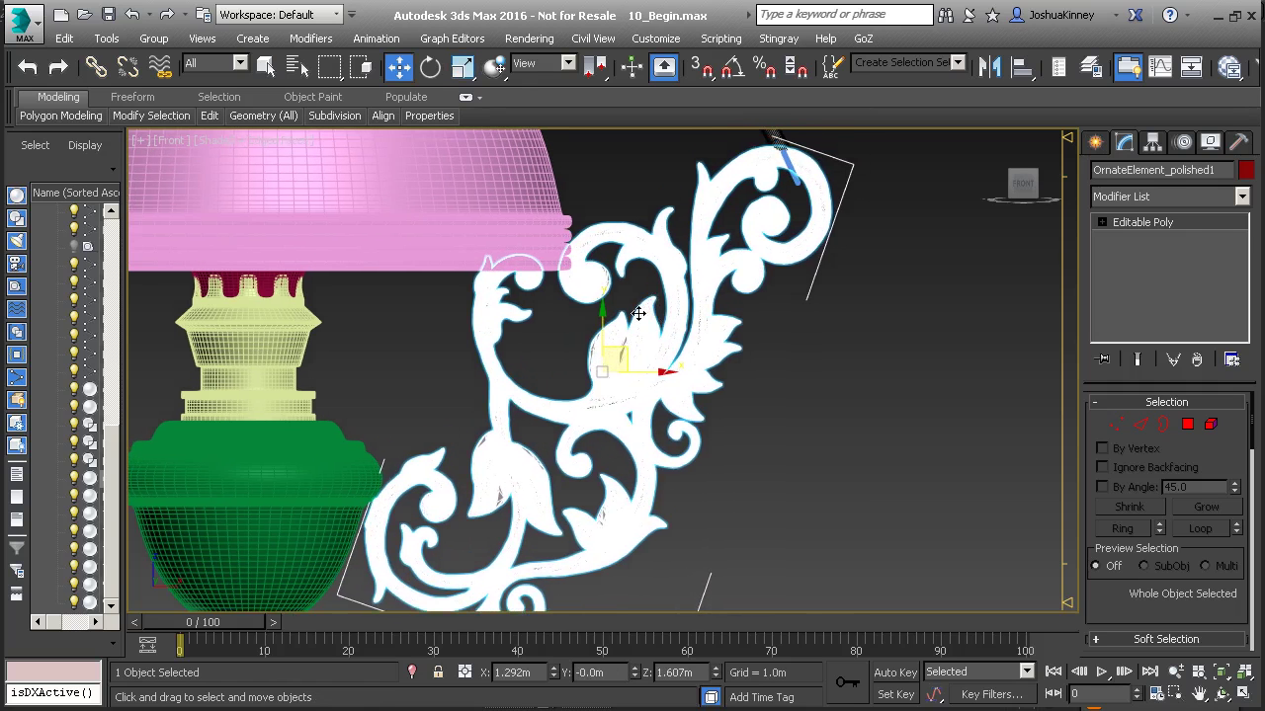
pyautogui.press('e')
pyautogui.moveTo(647, 331); pyautogui.dragTo(628, 358)
pyautogui.press('w')
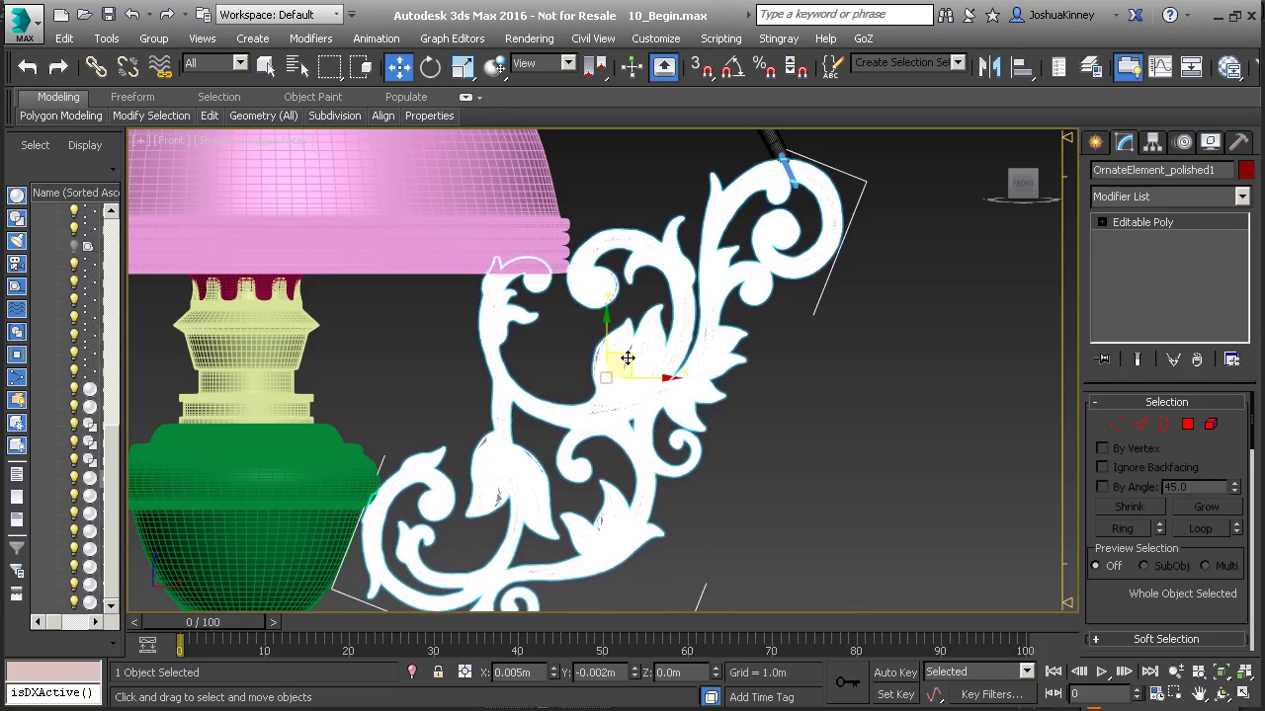
# - Deselect the ornament and return to the Perspective view
pyautogui.click(589, 152)
pyautogui.scroll(-3, 622, 213)
pyautogui.press('p')
pyautogui.scroll(4, 618, 227)
# - Frame a level side view of the lamp and scroll bracket with Edged Faces off, zoomed out
pyautogui.keyDown('alt'); pyautogui.moveTo(669, 198); pyautogui.dragTo(565, 254, button='middle'); pyautogui.keyUp('alt')
pyautogui.scroll(-3, 632, 296)
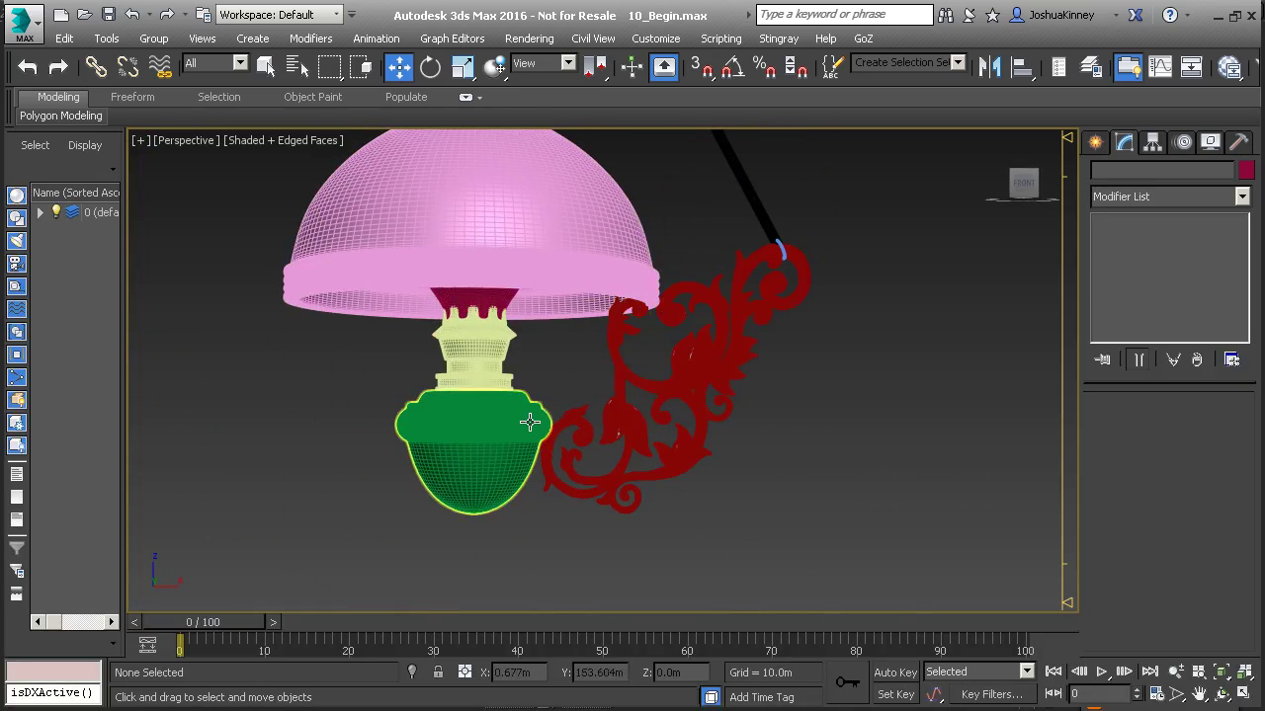
pyautogui.scroll(4, 530, 419)
pyautogui.scroll(-4, 691, 301)
pyautogui.scroll(5, 692, 301)
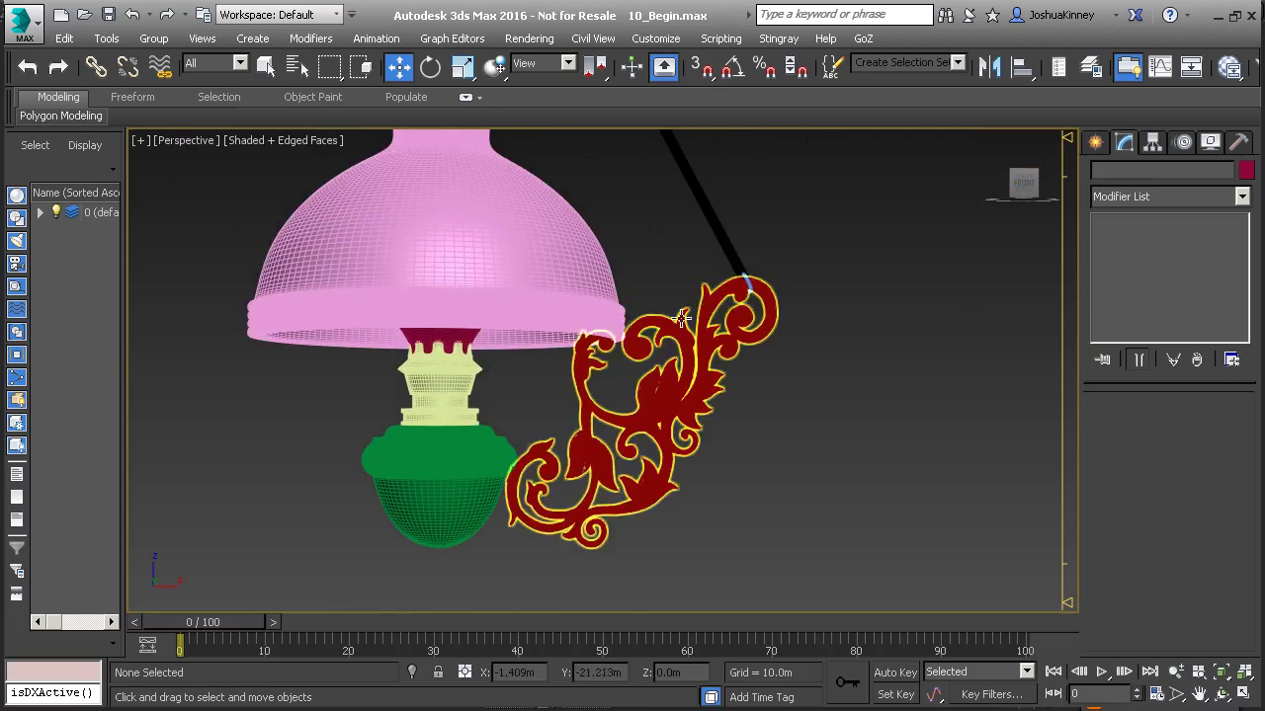
pyautogui.scroll(-6, 744, 312)
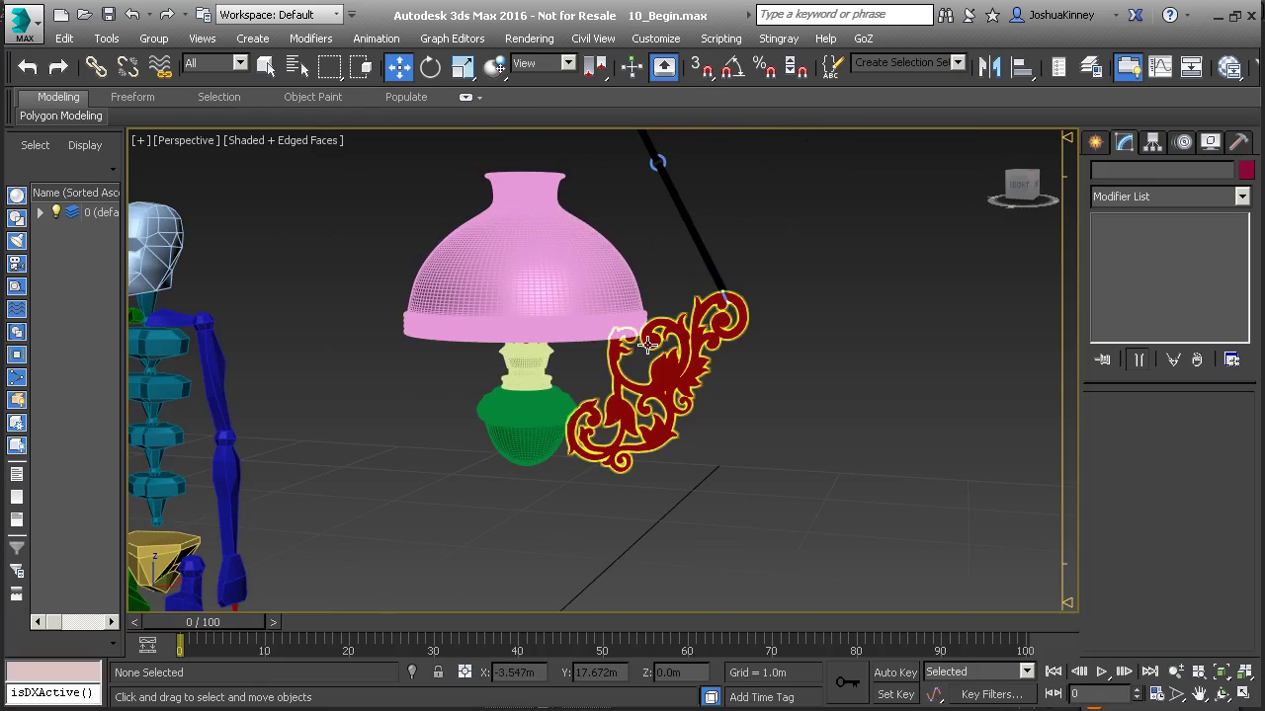
pyautogui.press('F4')
pyautogui.scroll(-3, 647, 307)
pyautogui.scroll(-1, 645, 312)
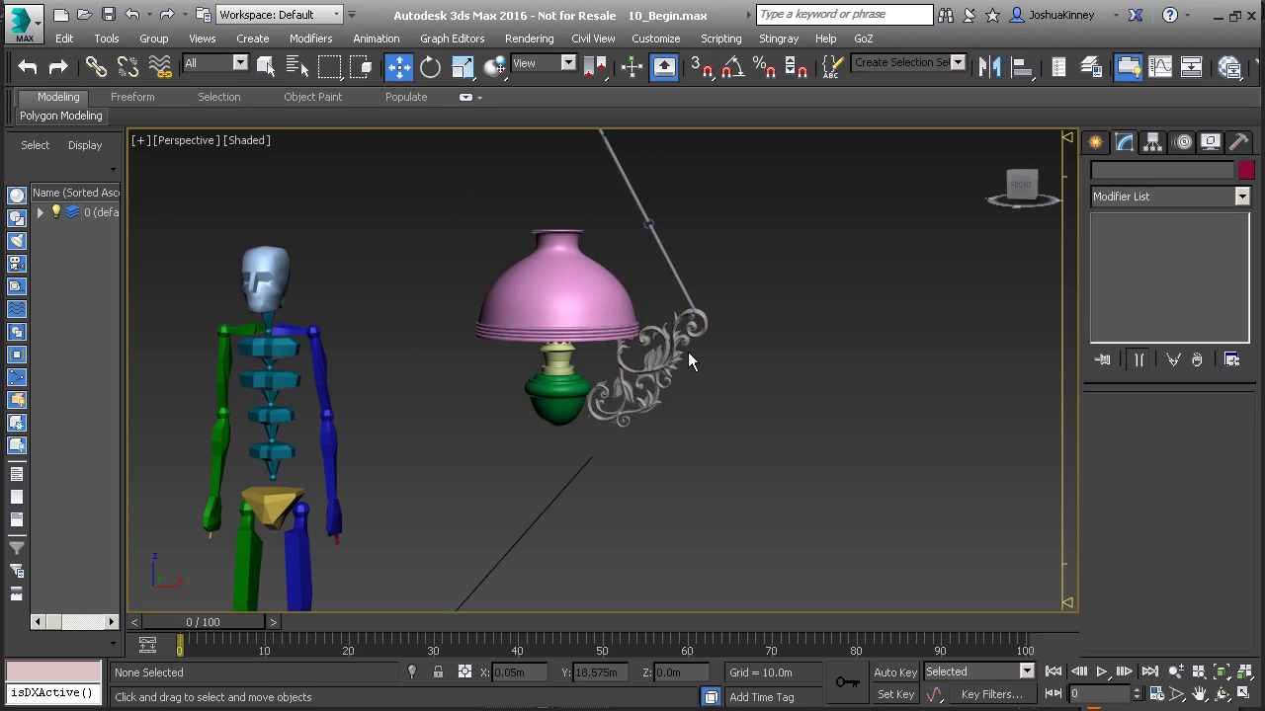